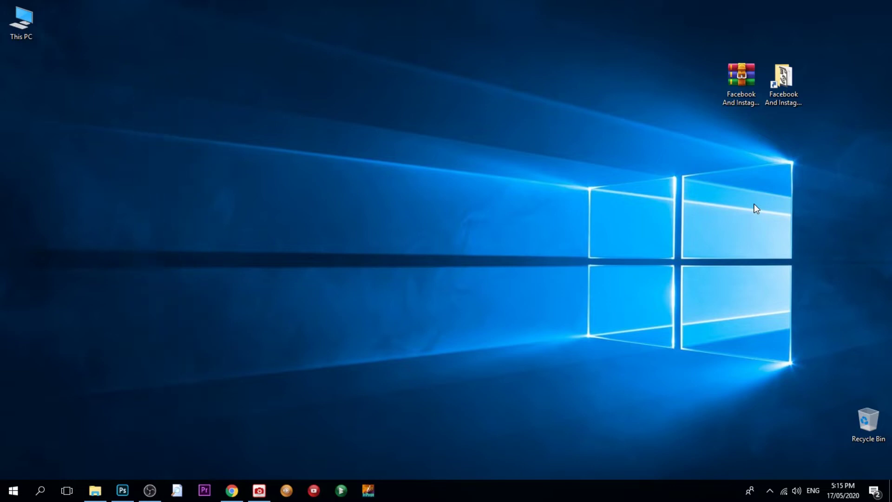
Open the banner bundle folder from the desktop and show its files as extra large icons
double_click(784, 79)
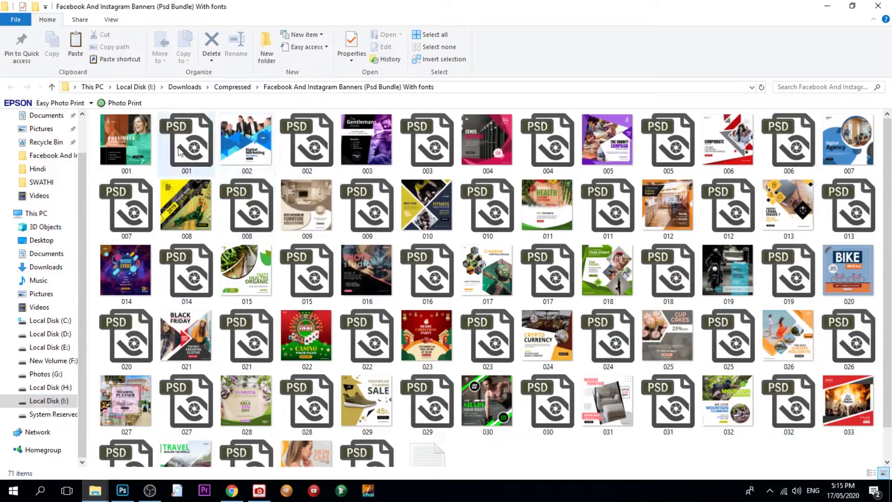
left_click(111, 19)
left_click(111, 36)
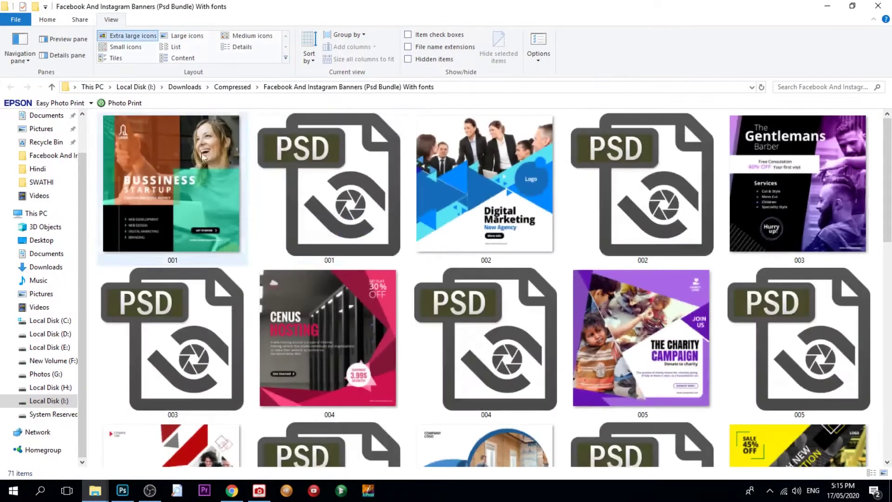
Preview banner 001 at full size, close it, and select the 002 PSD file
double_click(159, 213)
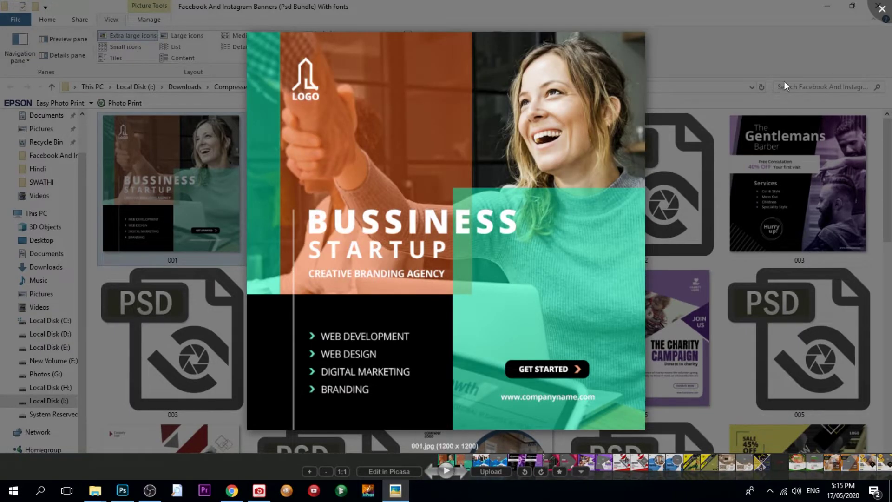
left_click(880, 10)
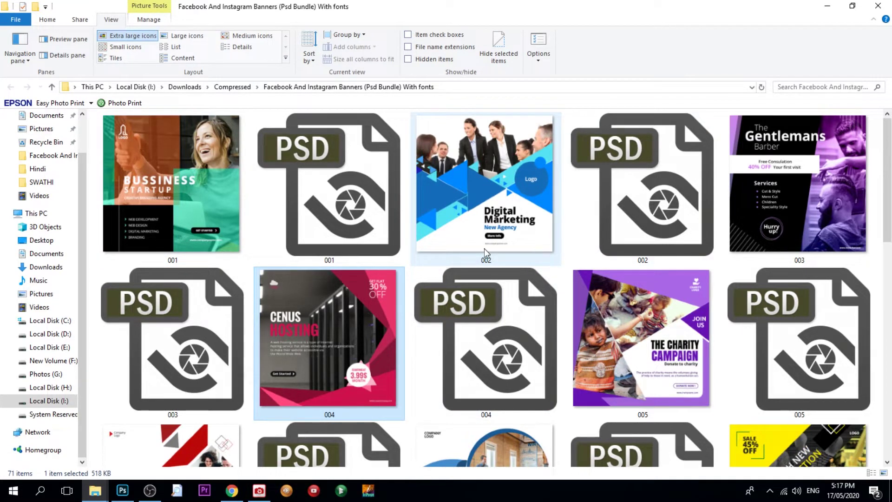
left_click(662, 211)
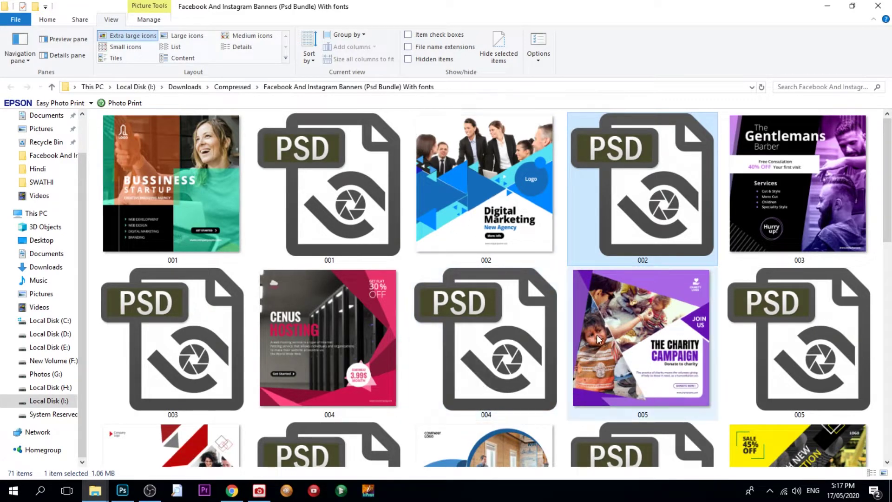
scroll(638, 335, "down", 2)
double_click(631, 248)
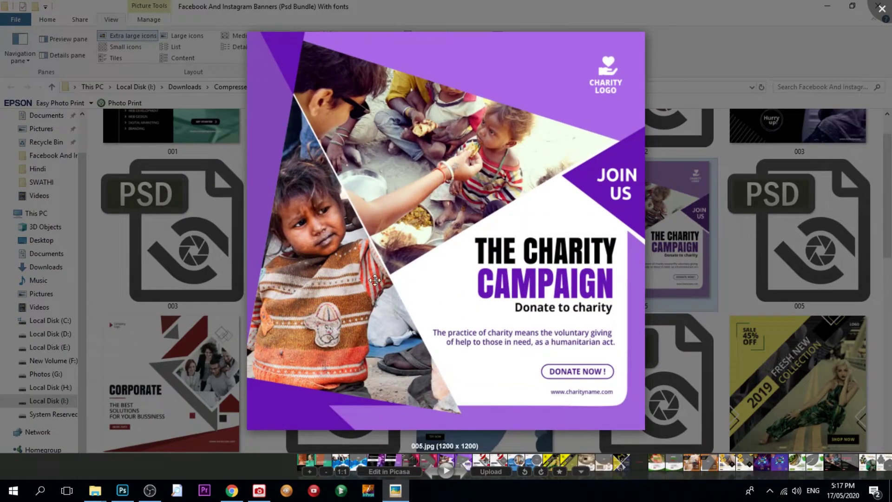
key("Escape")
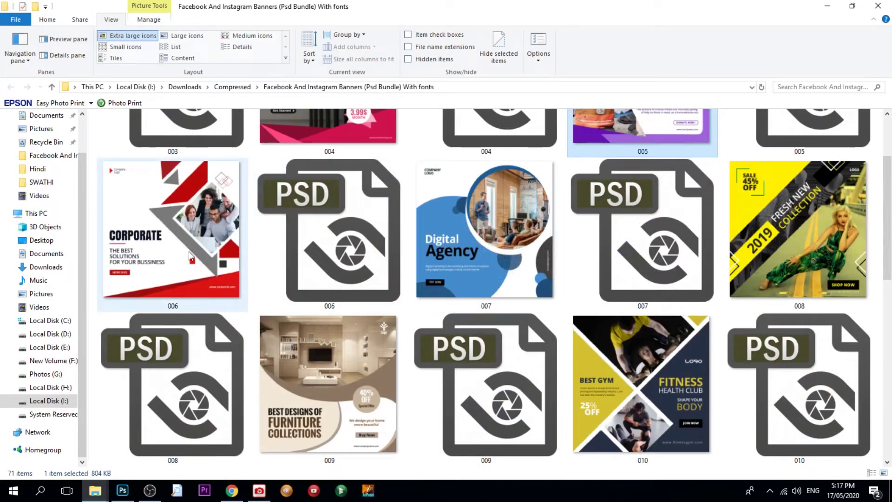
double_click(236, 264)
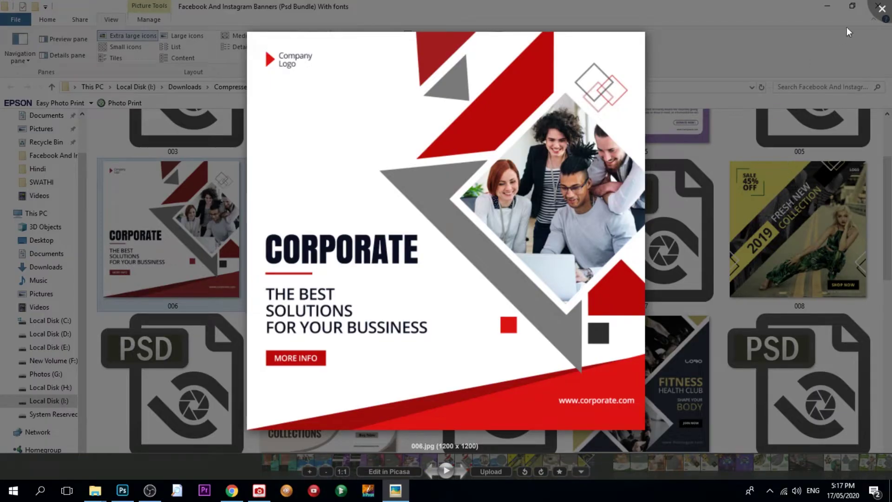
left_click(882, 9)
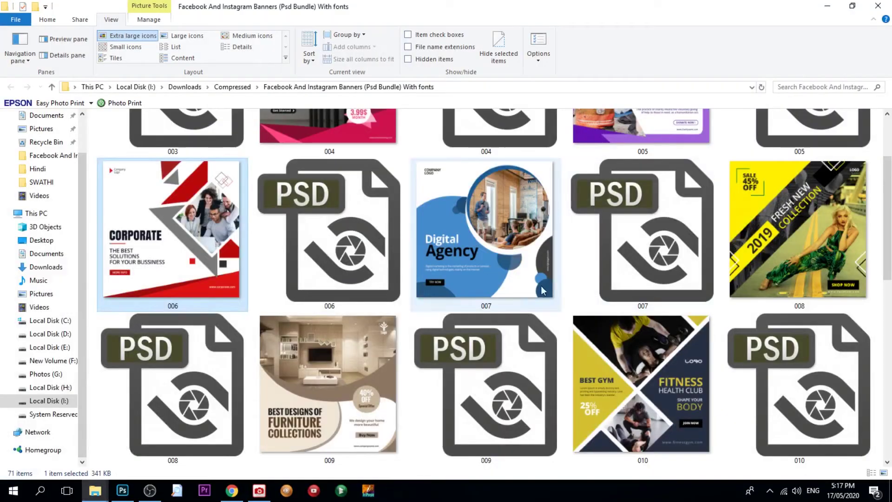
scroll(424, 285, "down", 2)
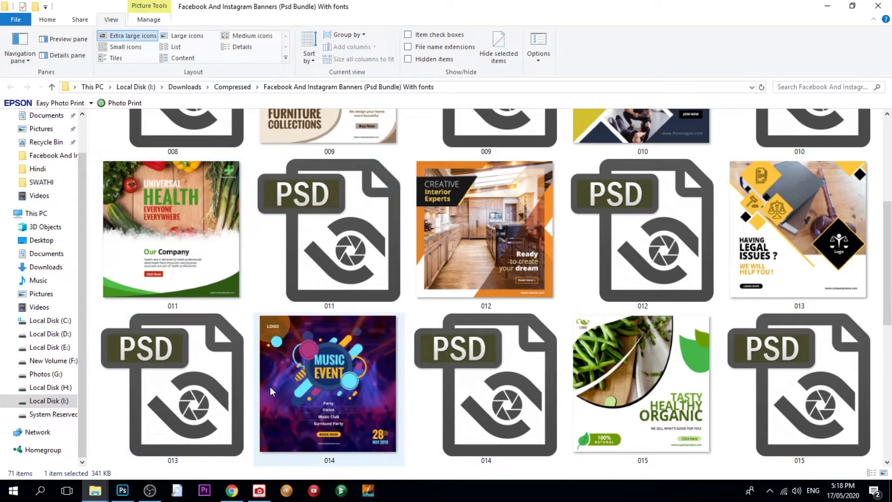
scroll(402, 391, "down", 5)
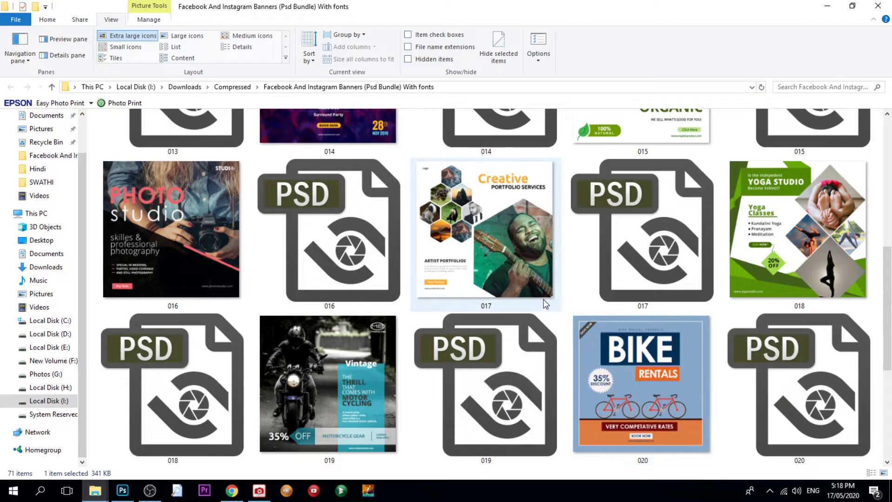
scroll(524, 279, "up", 2)
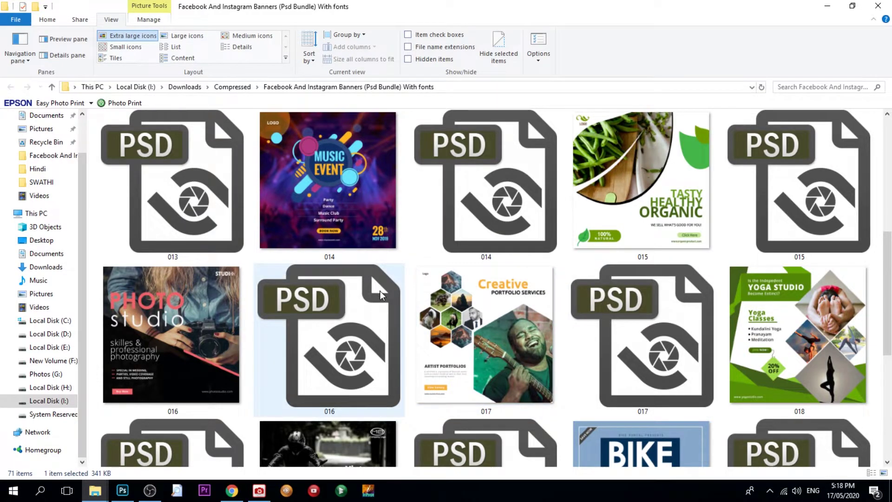
scroll(381, 291, "up", 10)
scroll(380, 291, "up", 3)
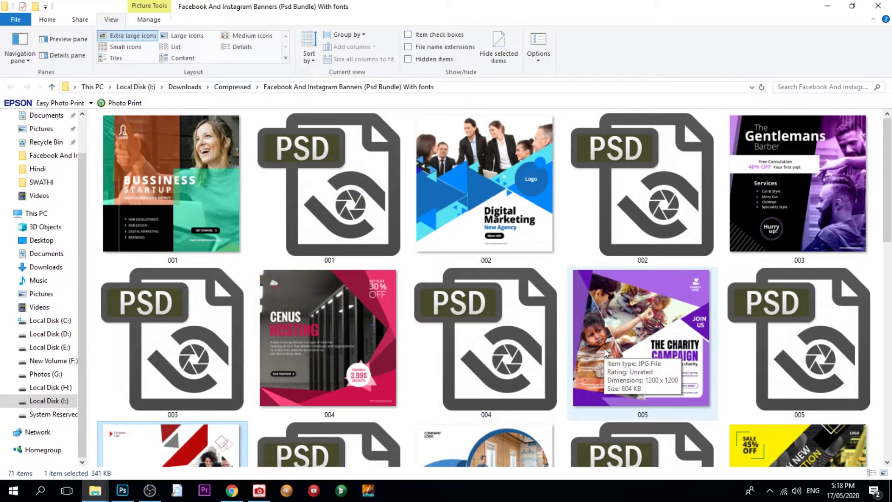
scroll(697, 339, "down", 2)
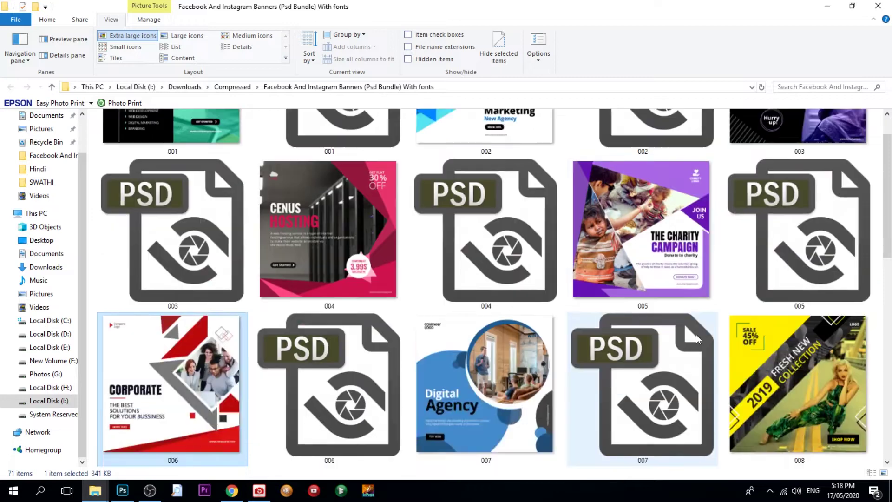
scroll(697, 339, "down", 2)
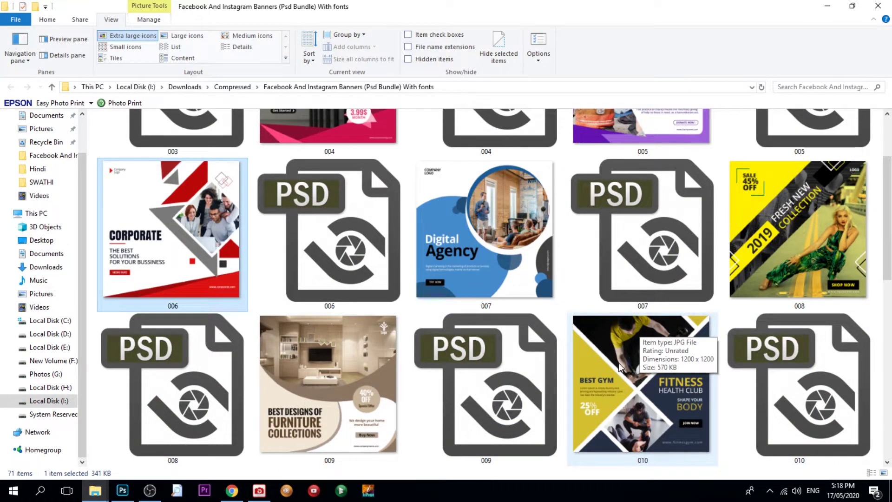
Preview the 009 furniture PSD in ACDSee, close it, browse the folder, and minimize Explorer
double_click(518, 379)
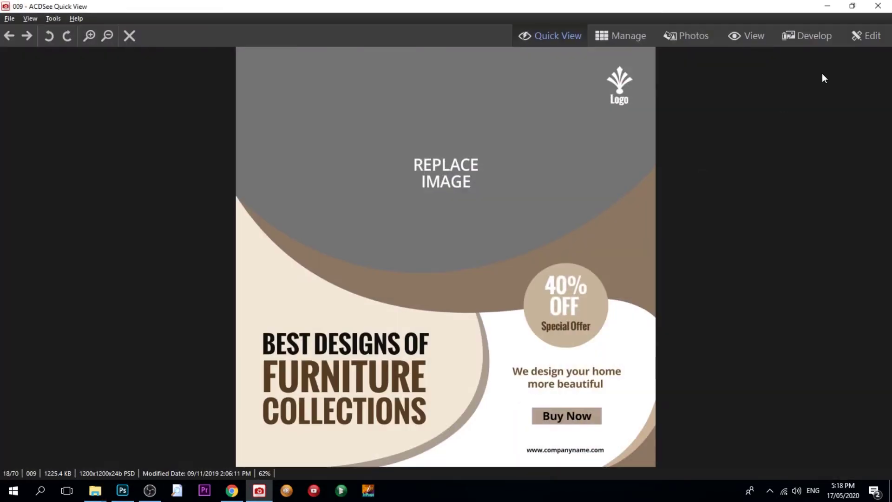
left_click(878, 5)
scroll(390, 341, "down", 2)
scroll(358, 334, "down", 4)
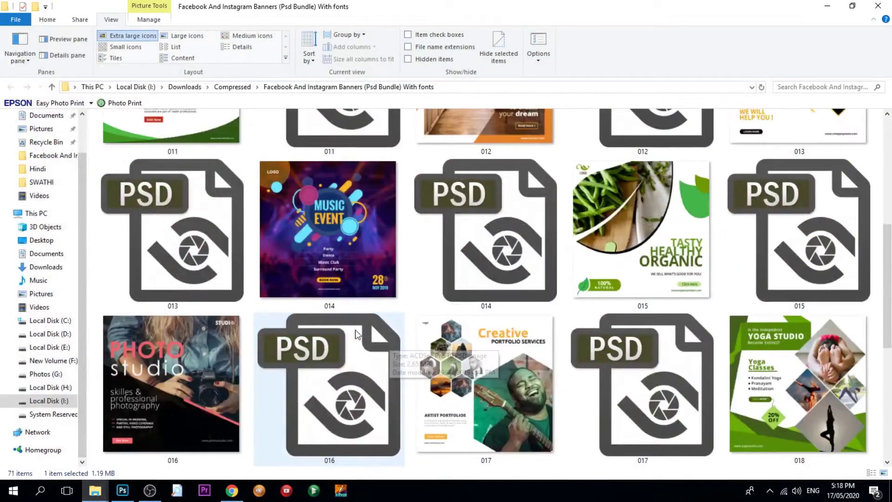
scroll(325, 320, "down", 3)
scroll(326, 325, "down", 1)
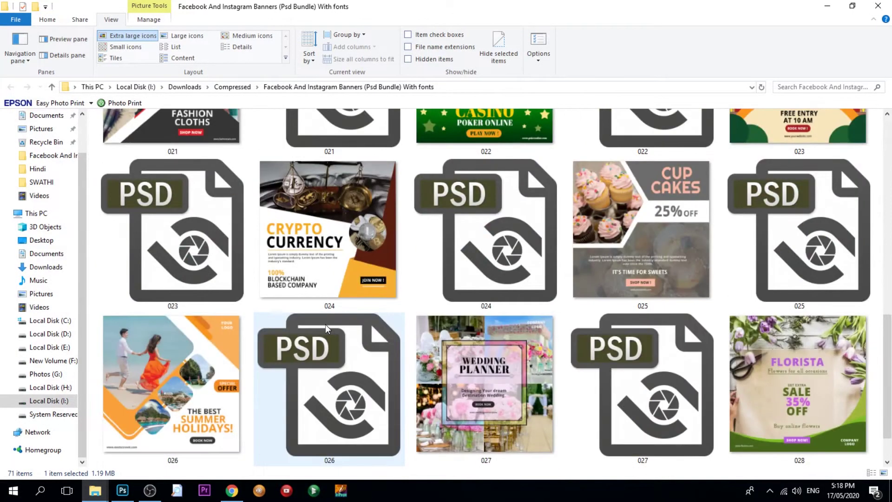
scroll(352, 344, "down", 2)
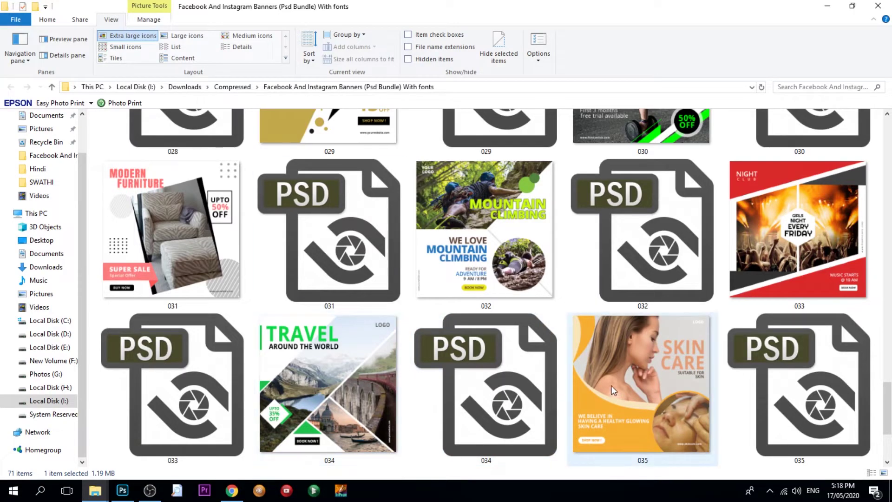
scroll(490, 337, "up", 2)
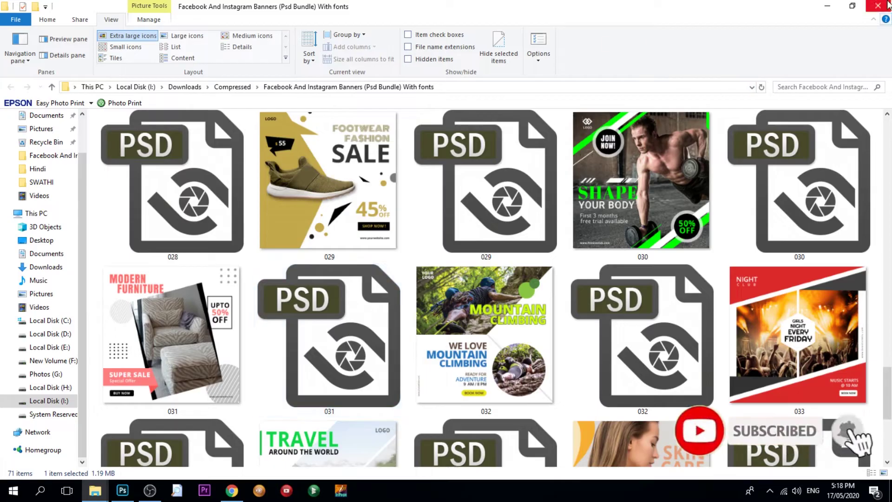
left_click(828, 6)
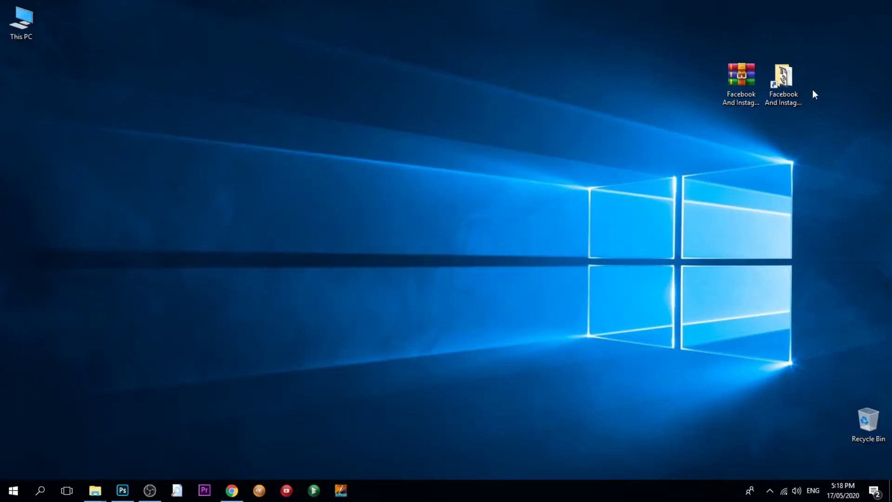
Restore the banner folder, go up to Compressed and back into the bundle folder
double_click(784, 79)
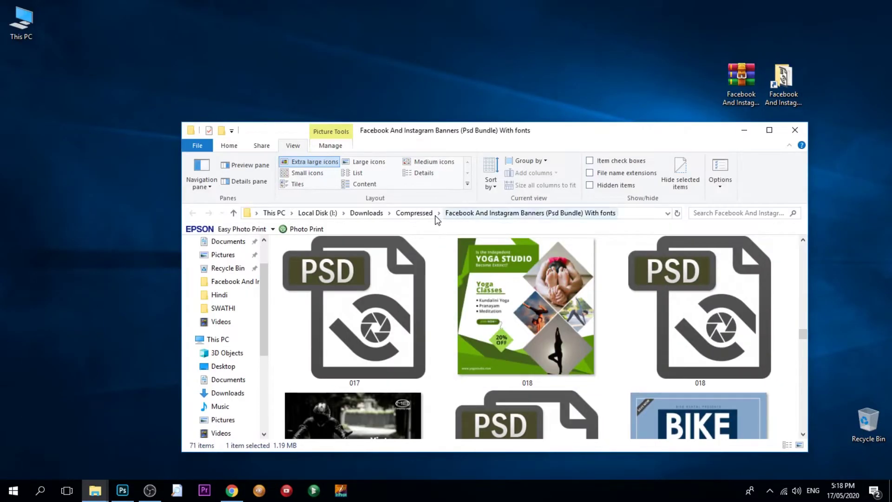
left_click(414, 213)
left_click_drag(428, 133, 403, 70)
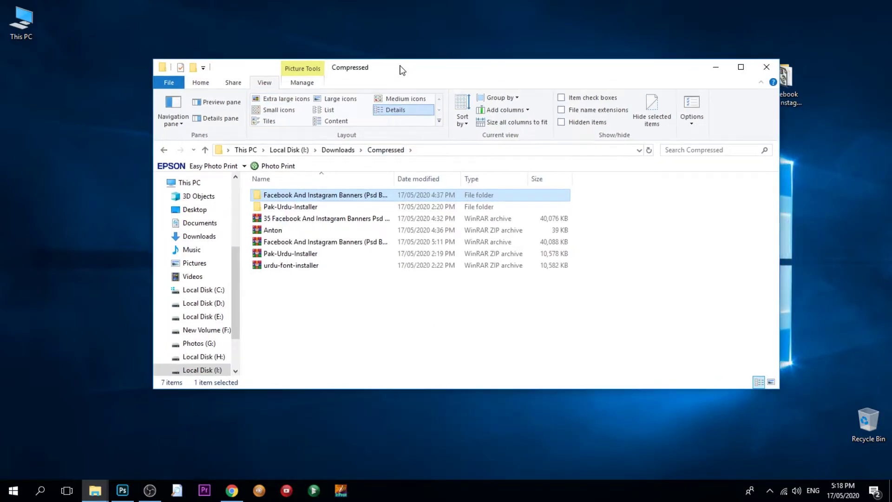
double_click(285, 195)
scroll(385, 282, "down", 15)
scroll(386, 283, "down", 2)
scroll(385, 283, "down", 2)
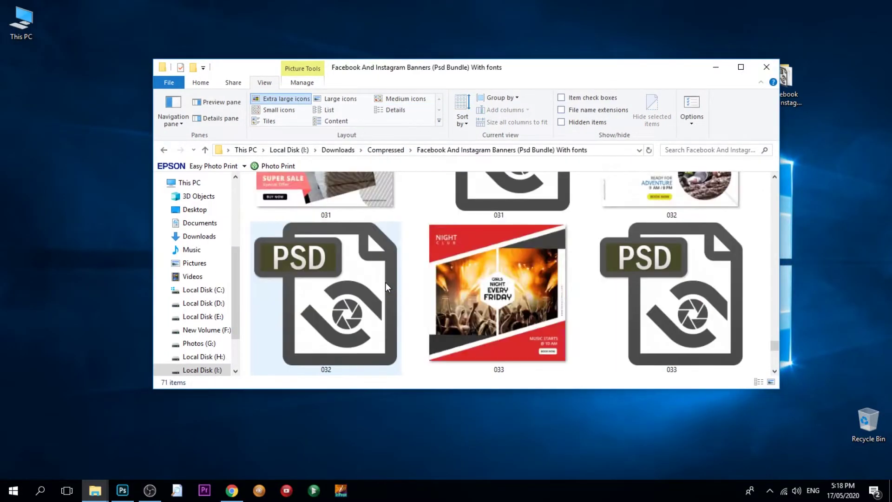
scroll(386, 283, "down", 2)
Open Fonts.txt in Notepad, select the Anton font link, and bring the folder back in front
double_click(528, 309)
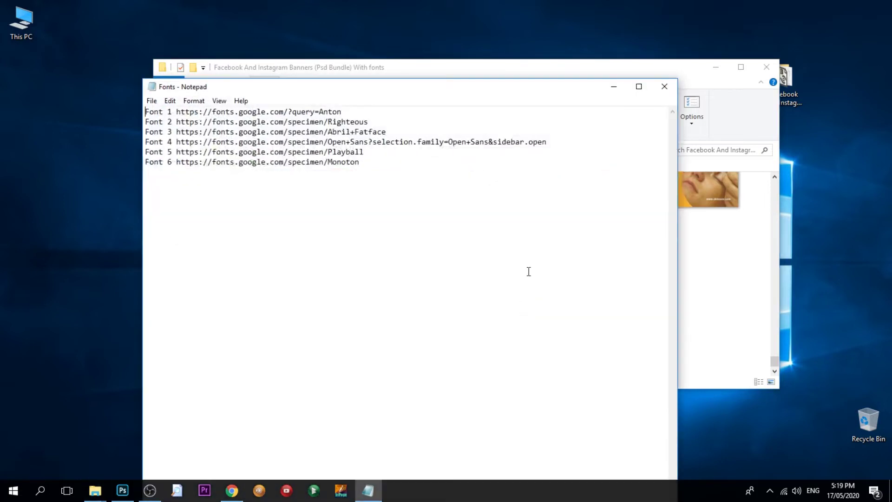
left_click_drag(345, 111, 221, 112)
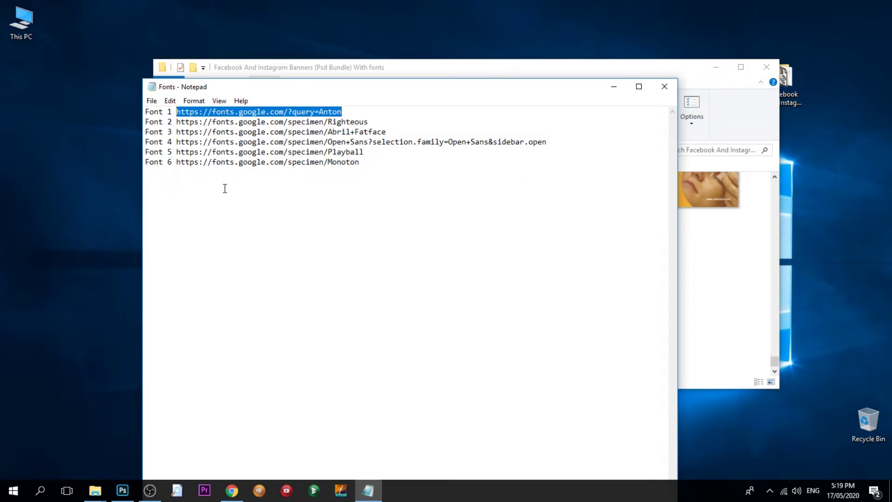
left_click(426, 64)
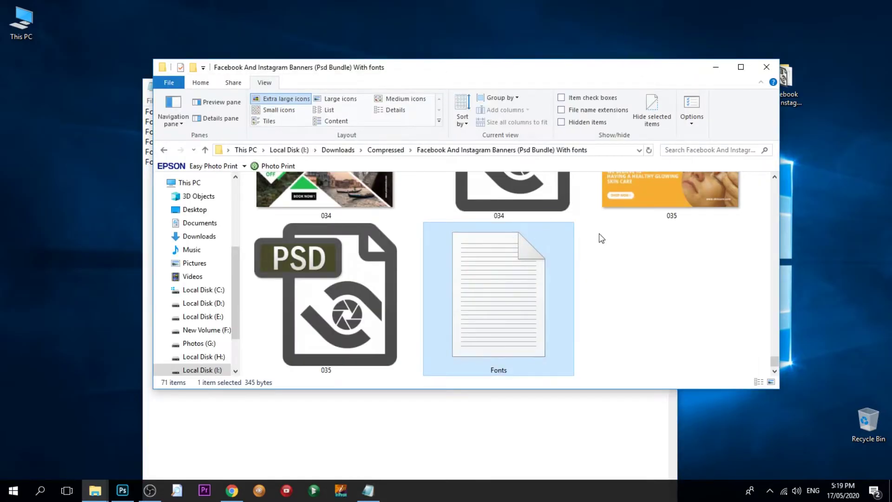
Maximize the bundle folder, browse the templates, and drag 035.psd onto Photoshop to open it
double_click(662, 71)
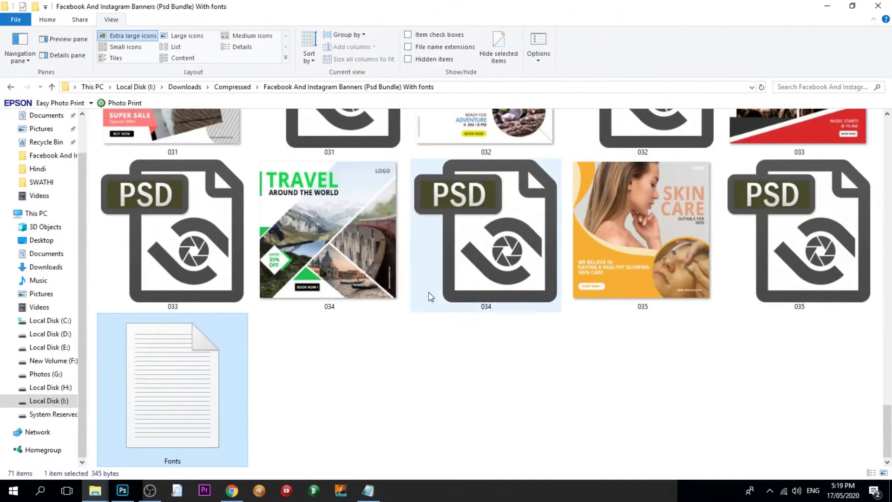
scroll(436, 296, "up", 3)
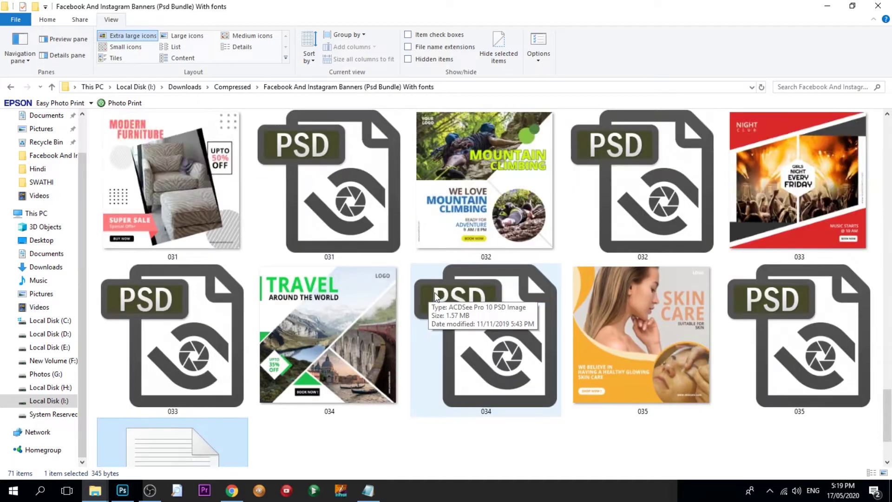
scroll(436, 296, "up", 4)
scroll(436, 295, "up", 3)
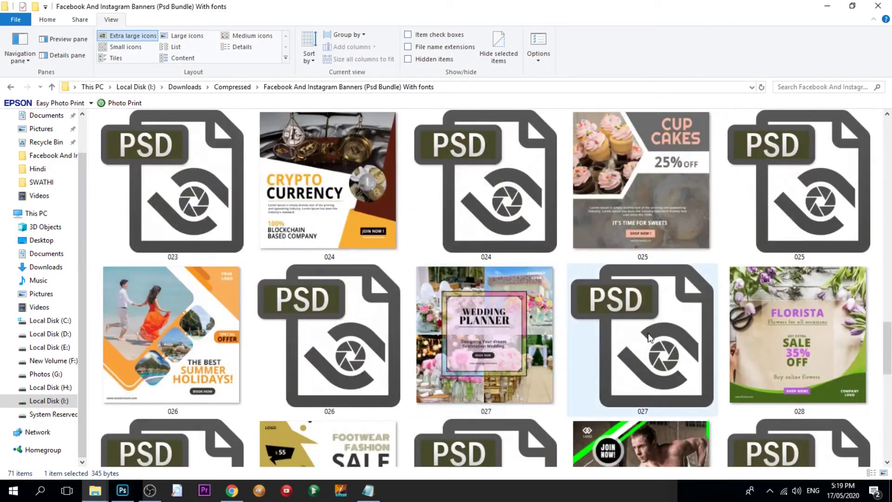
scroll(470, 297, "down", 10)
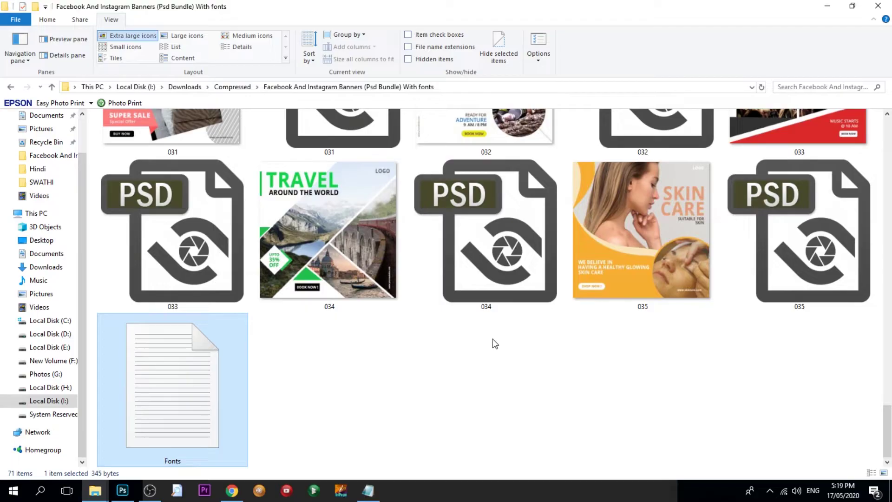
scroll(330, 274, "up", 5)
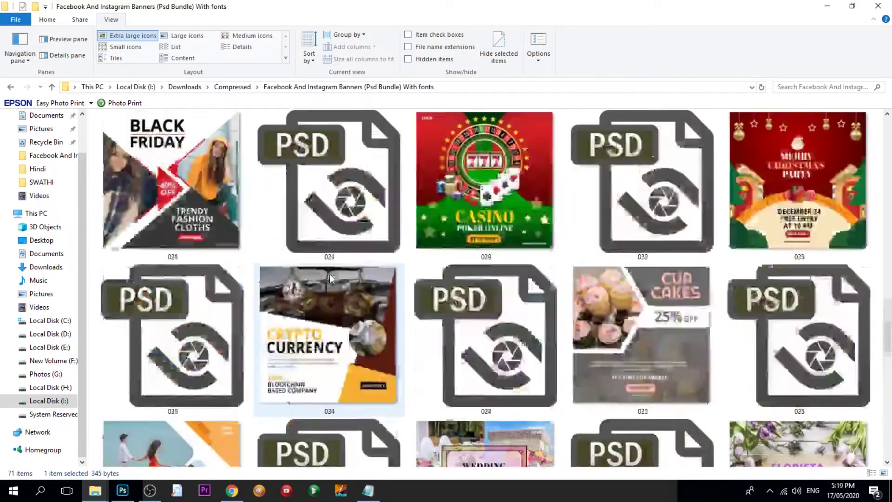
scroll(330, 274, "up", 2)
scroll(330, 275, "up", 3)
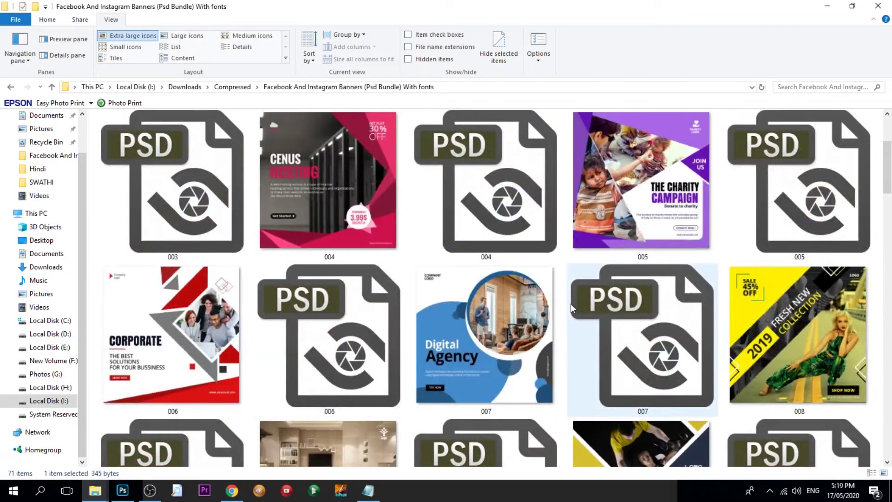
scroll(616, 391, "down", 5)
scroll(576, 378, "down", 5)
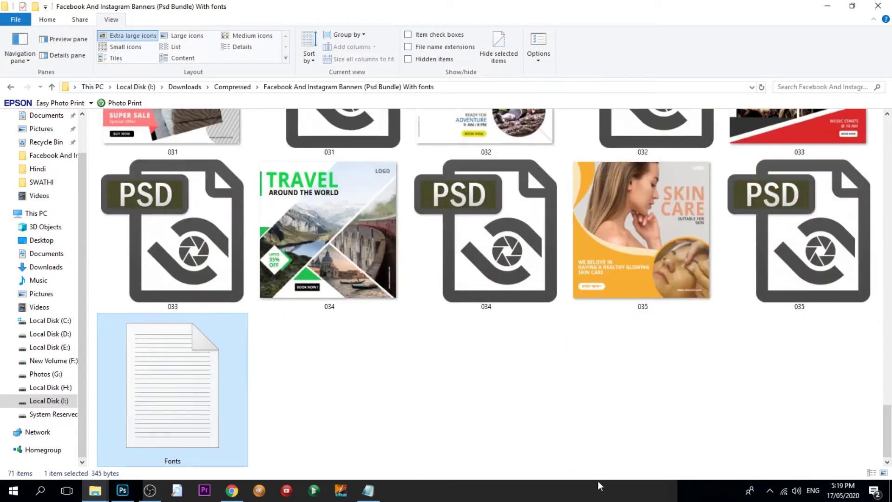
mouse_move(804, 242)
left_mouse_down()
mouse_move(120, 500)
mouse_move(336, 329)
left_mouse_up()
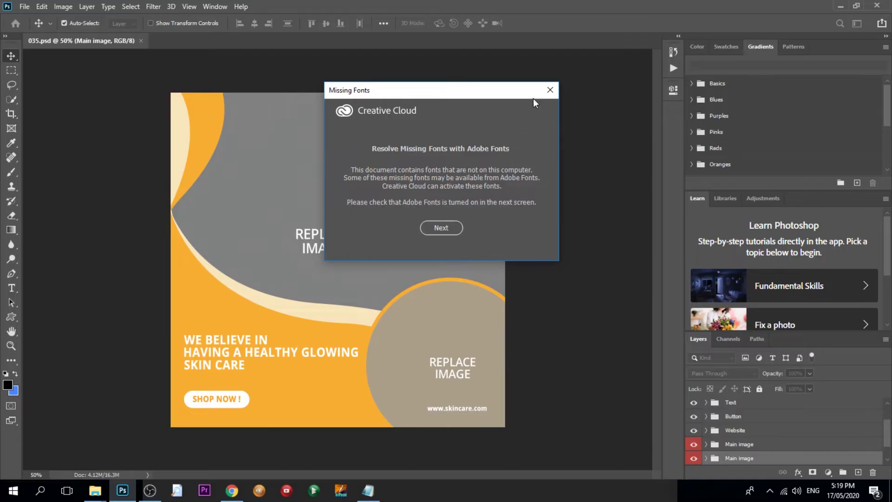
Step past the Missing Fonts dialog with Next and close it without resolving the fonts
left_click(549, 91)
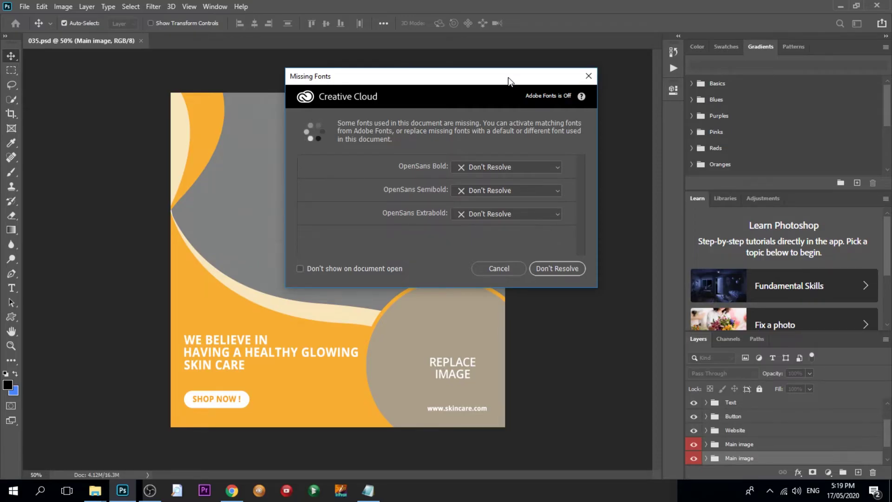
left_click_drag(508, 82, 547, 108)
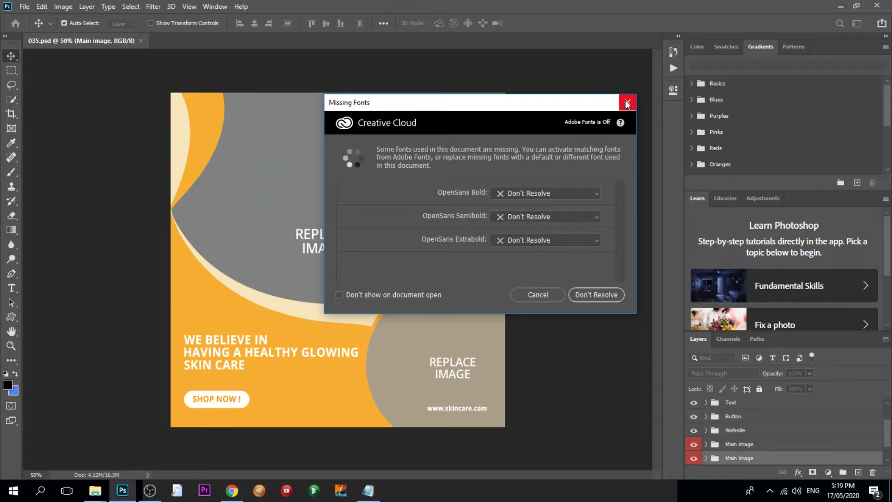
left_click(627, 103)
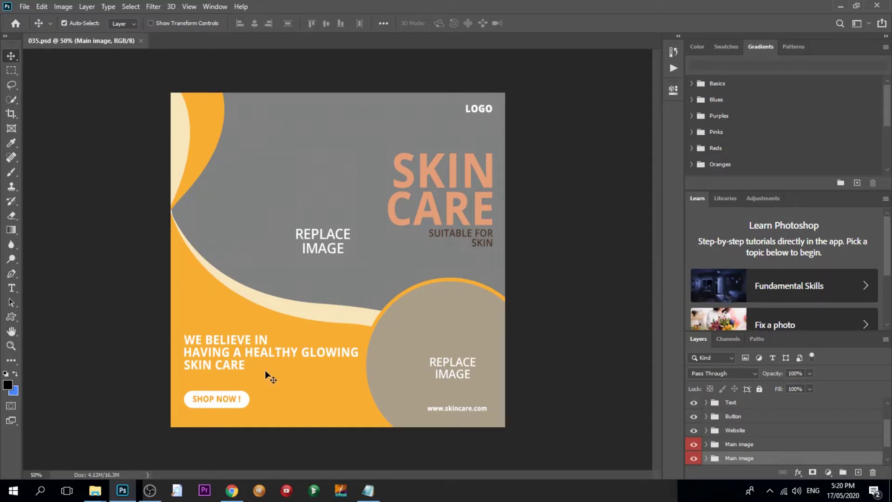
Select the Shape 1 layer in the second Main image group
left_click(317, 176)
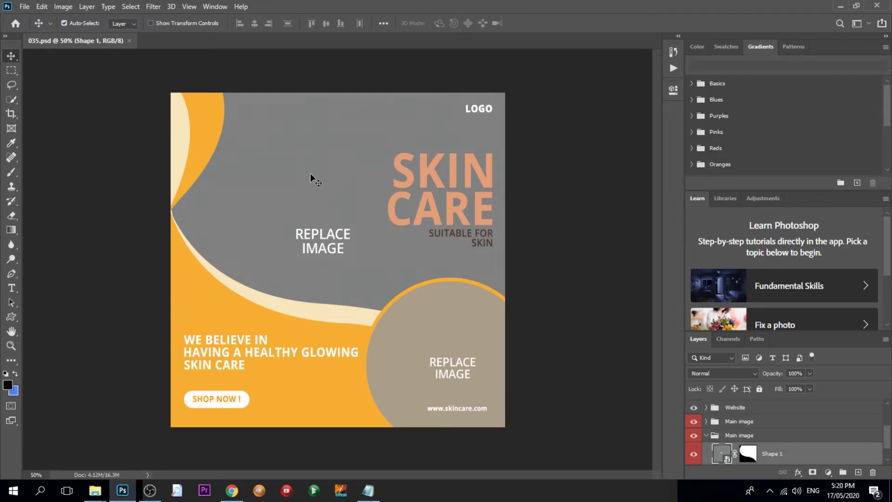
left_click(419, 342)
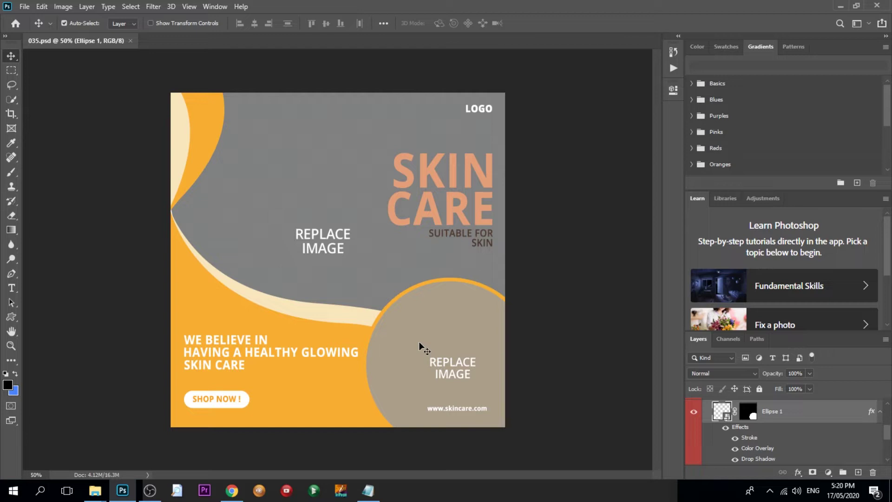
left_click(333, 179)
left_click(428, 320)
left_click(342, 195)
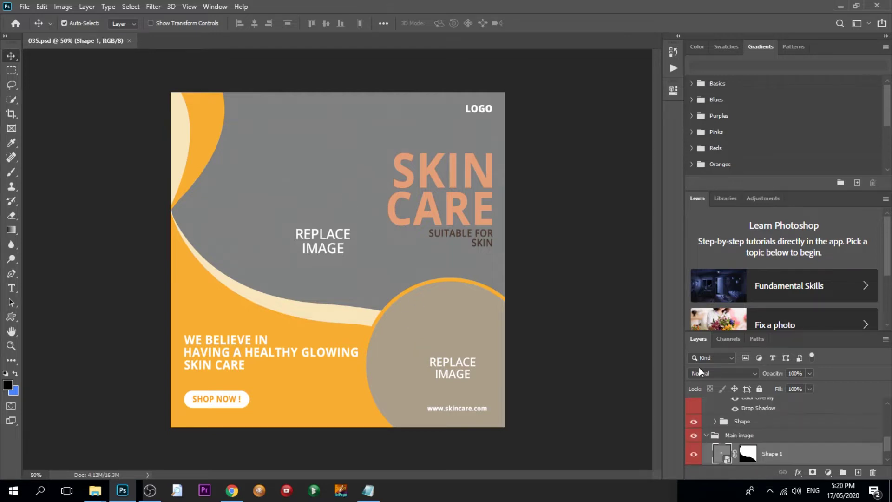
scroll(735, 421, "down", 1)
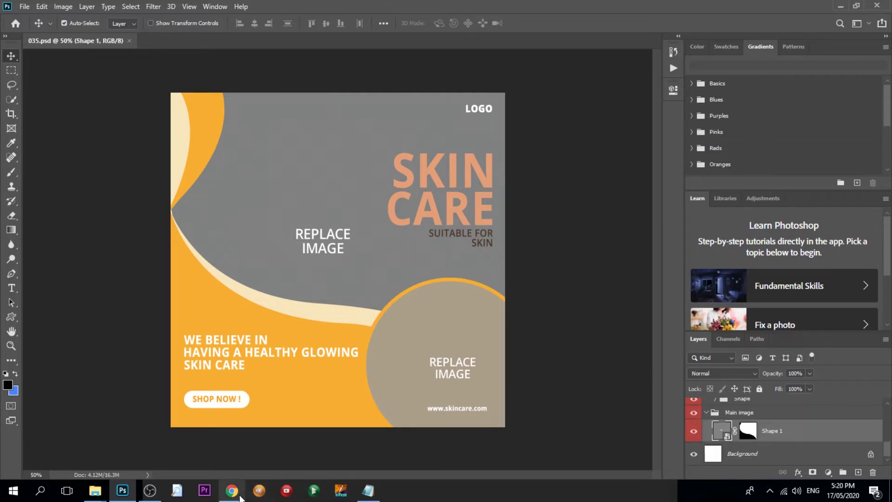
Open Shape 1's smart object contents and hide its REPLACE IMAGE text layer
double_click(728, 439)
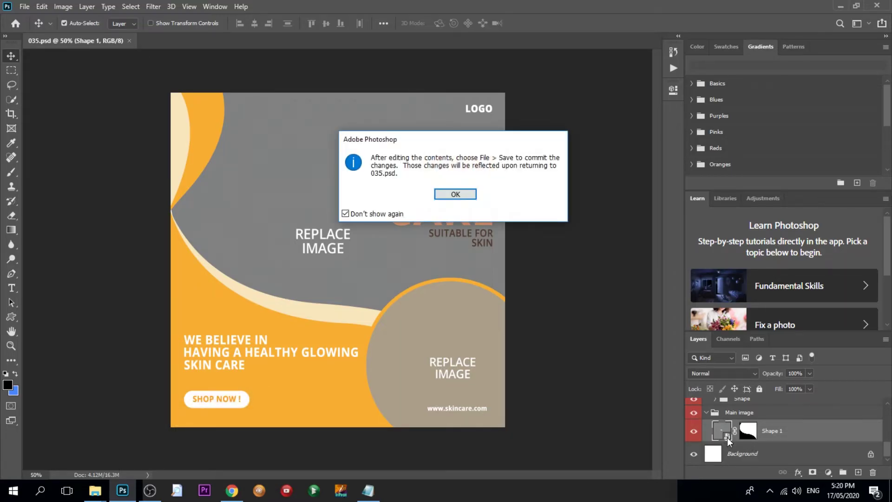
left_click(456, 195)
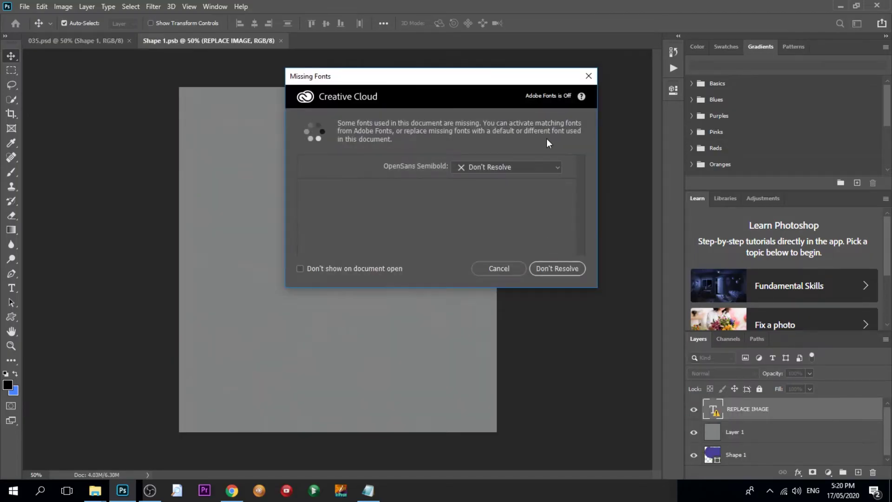
left_click(589, 76)
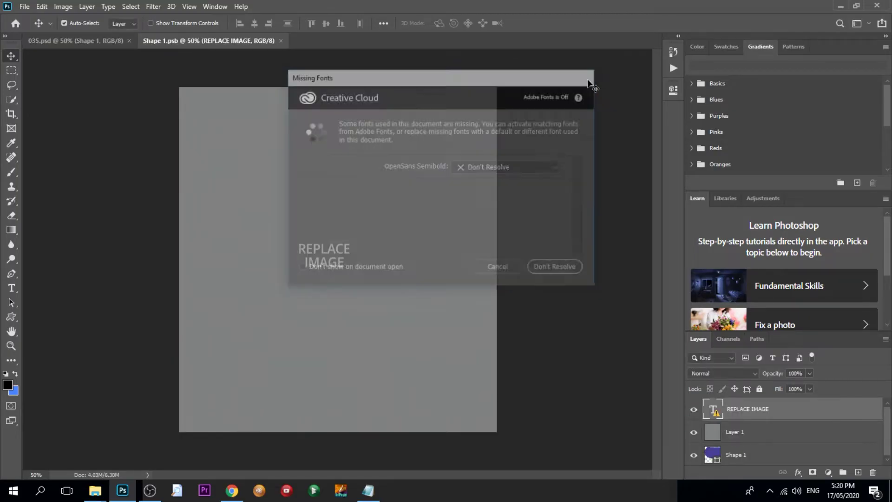
left_click(695, 410)
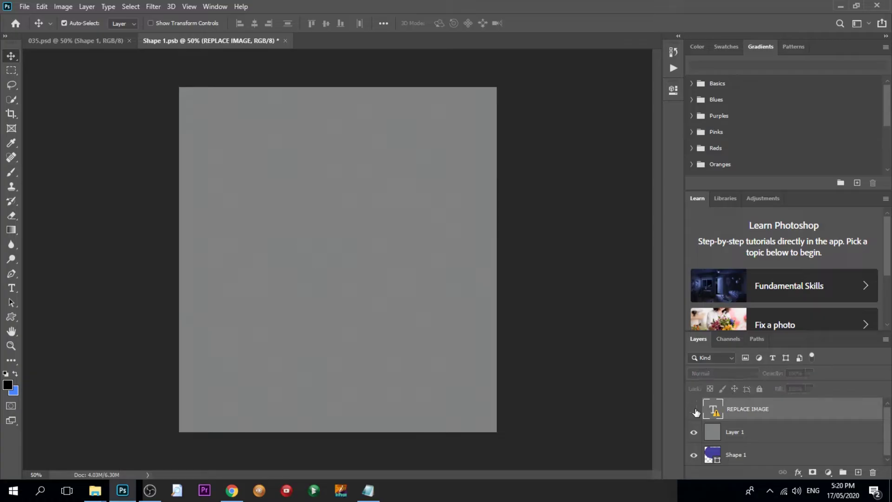
left_click(695, 410)
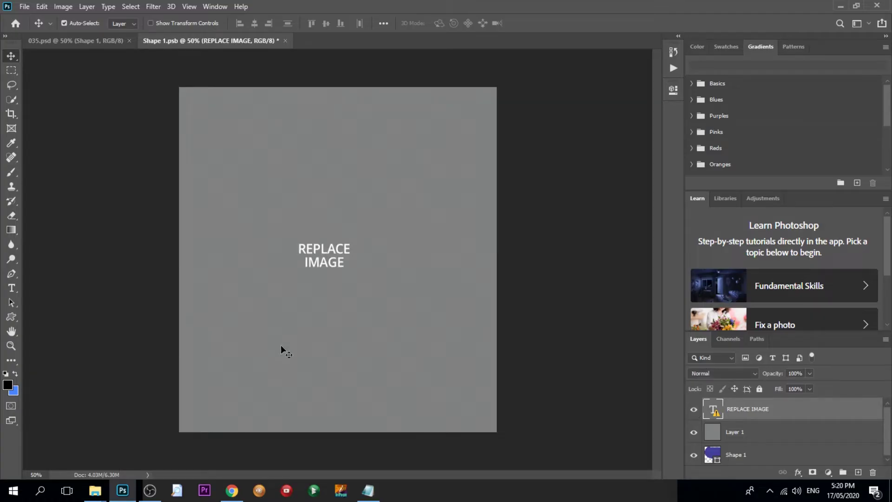
left_click(695, 411)
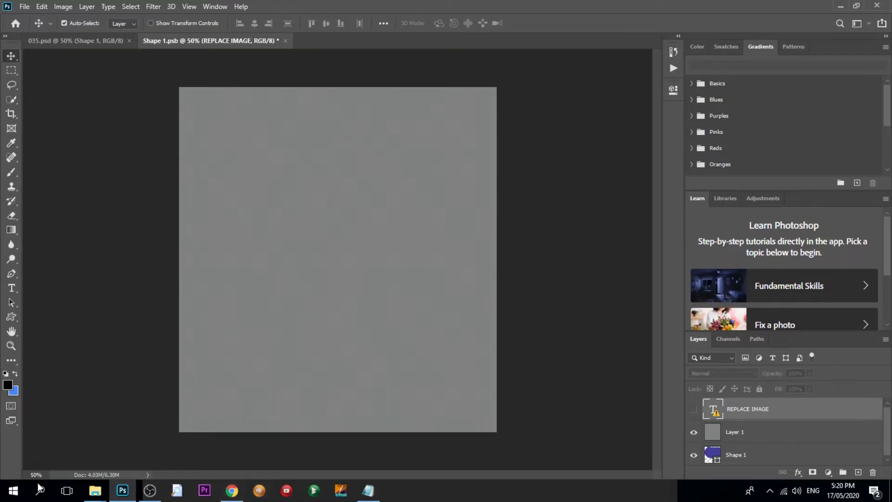
left_click(229, 498)
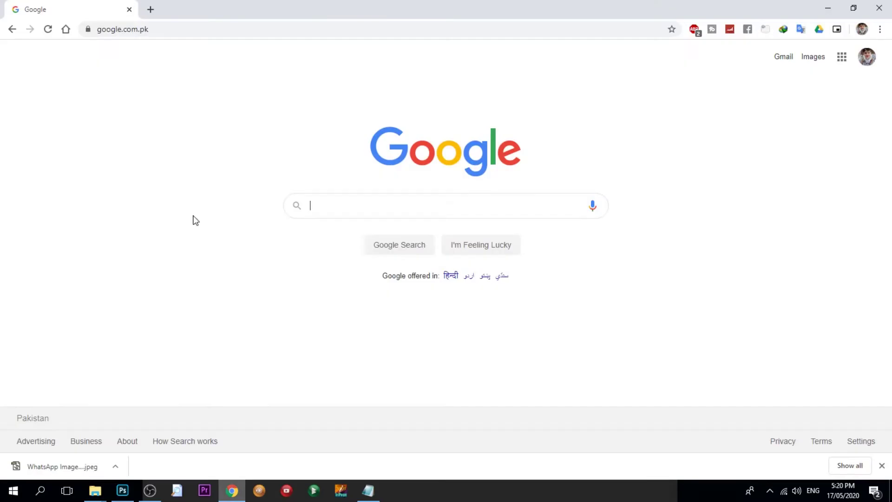
Go to pexels.com and search for 'skin' photos
left_click(168, 31)
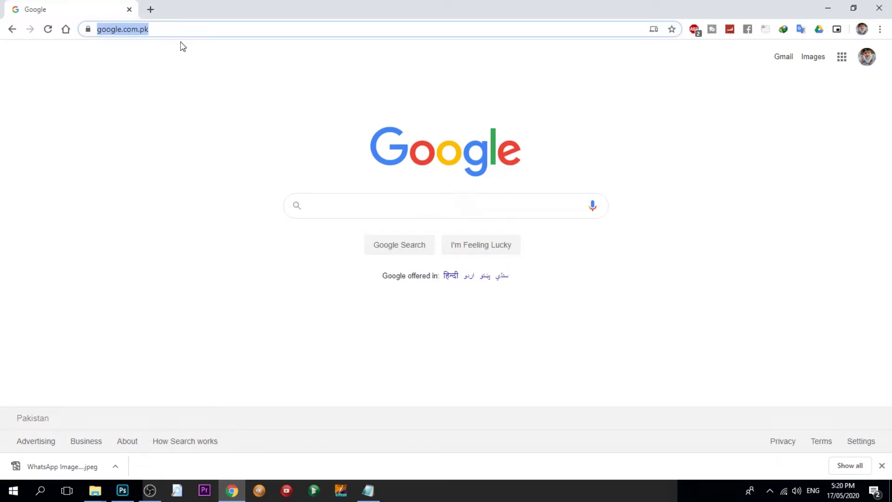
type("pe")
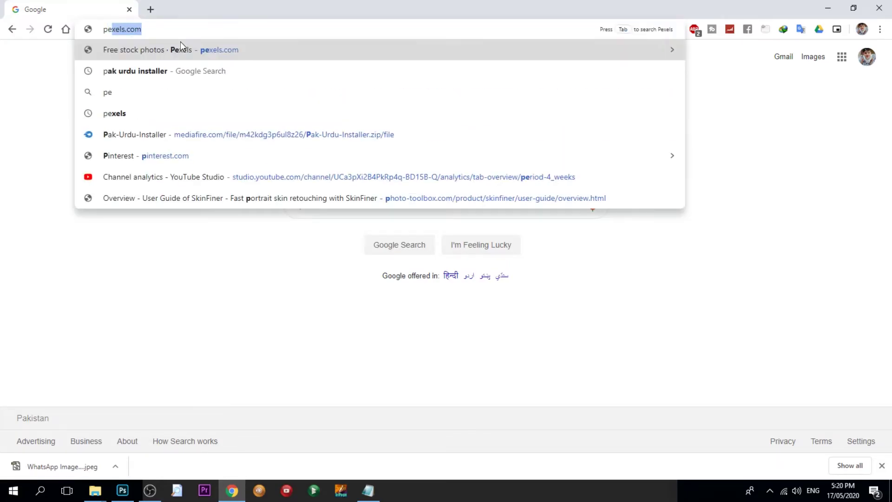
type("x")
key("Return")
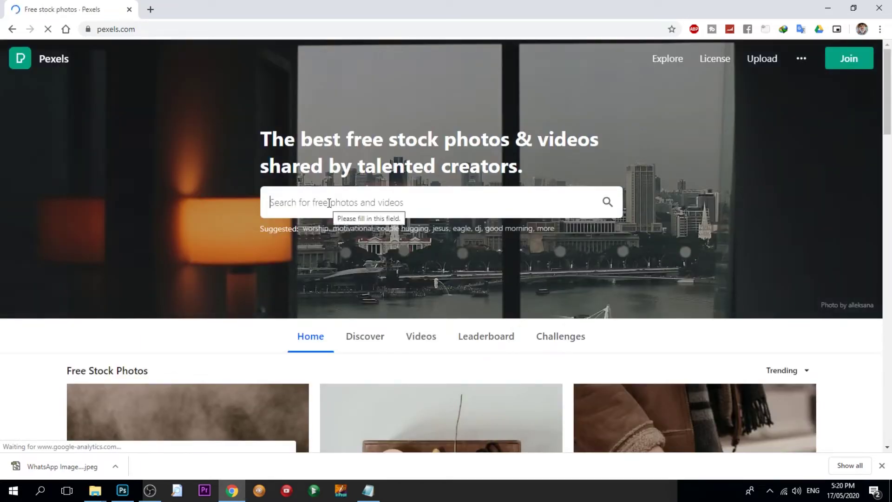
left_click(330, 205)
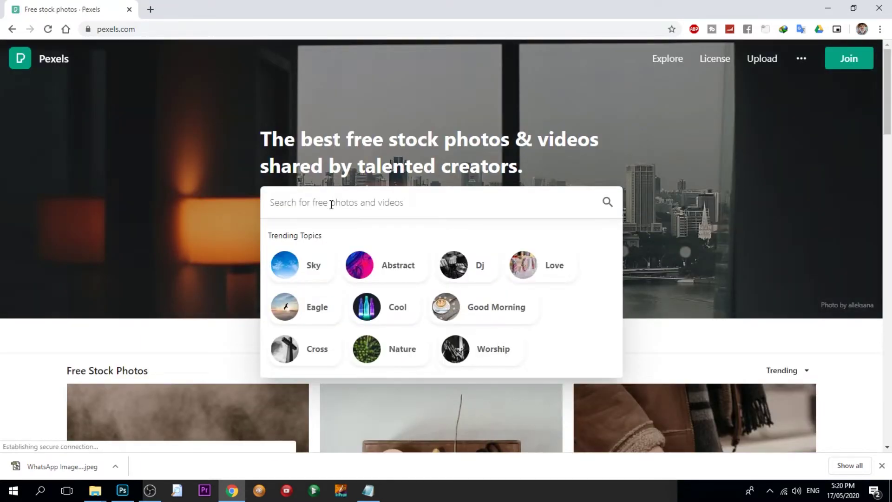
type("skip")
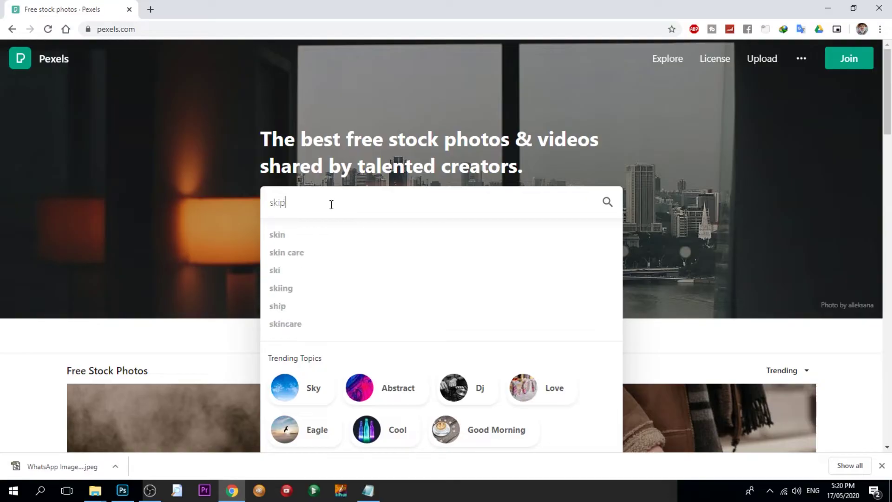
key("BackSpace")
type("n")
key("Return")
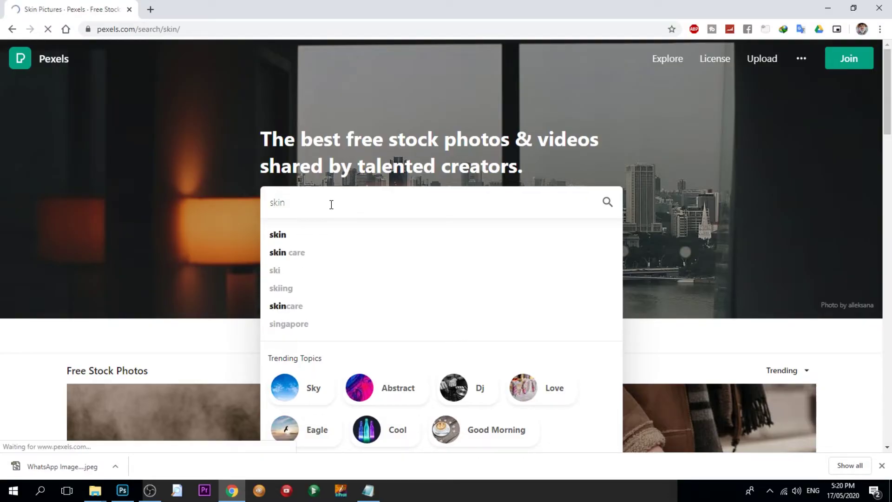
Open the Woman's Face photo from the skin results and copy the image
scroll(648, 329, "down", 3)
scroll(598, 284, "down", 2)
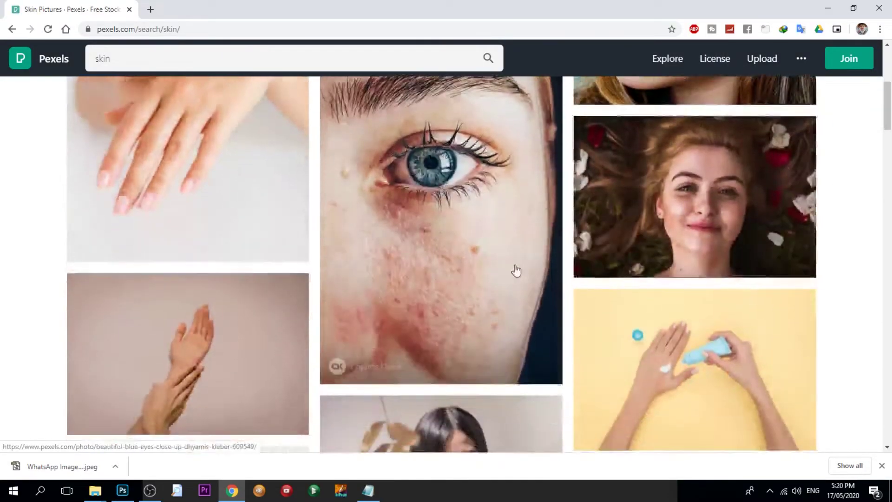
scroll(514, 270, "down", 7)
scroll(497, 265, "down", 5)
scroll(496, 265, "down", 2)
scroll(496, 265, "down", 3)
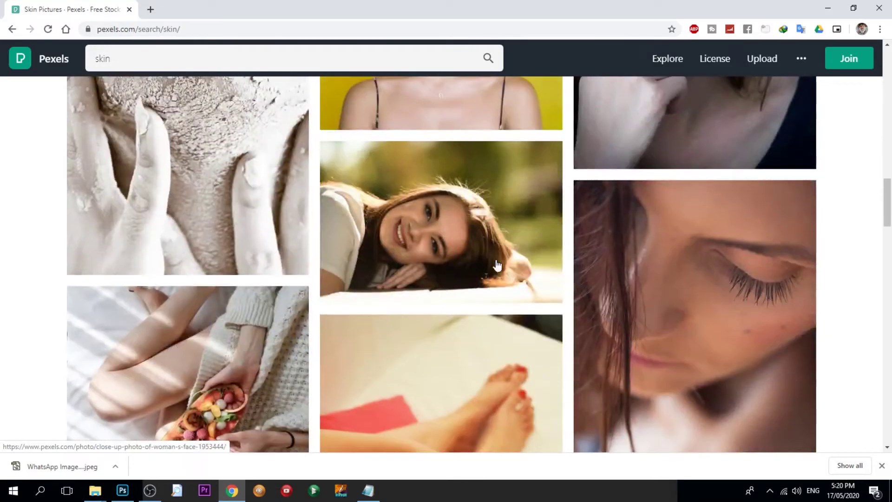
scroll(496, 265, "up", 3)
scroll(471, 249, "up", 2)
scroll(471, 248, "down", 8)
scroll(471, 248, "down", 2)
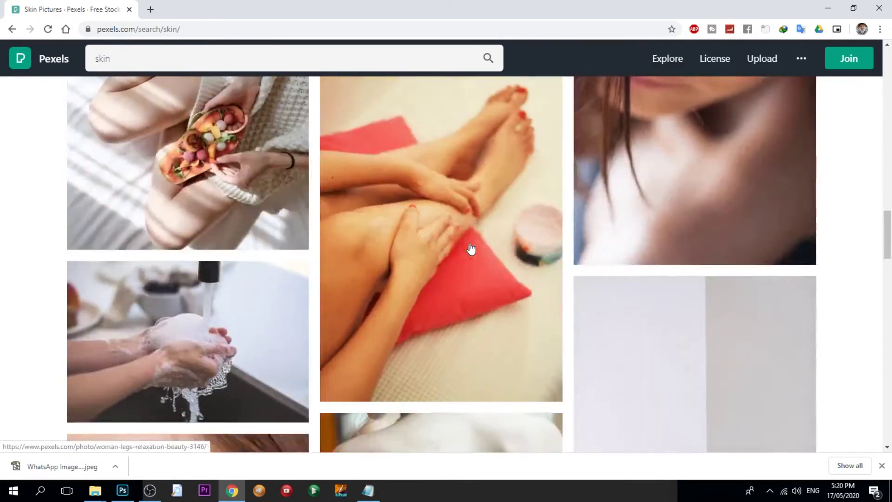
scroll(471, 248, "down", 4)
left_click(195, 249)
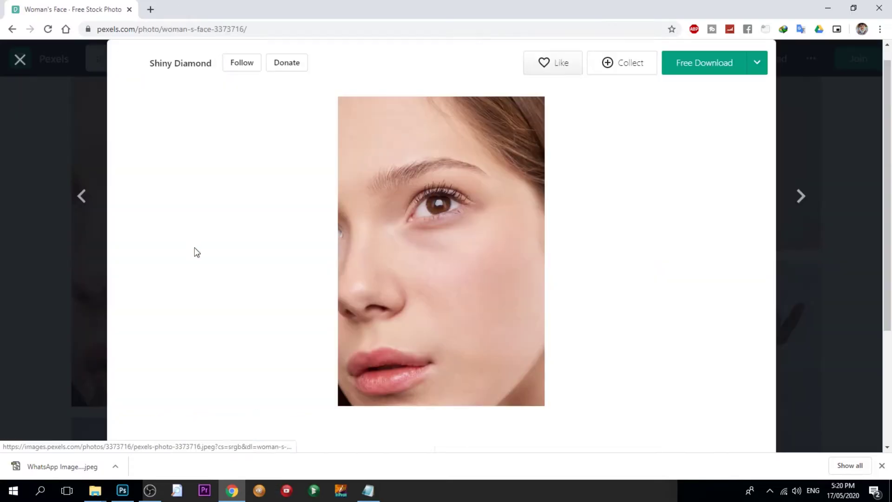
left_click(455, 272)
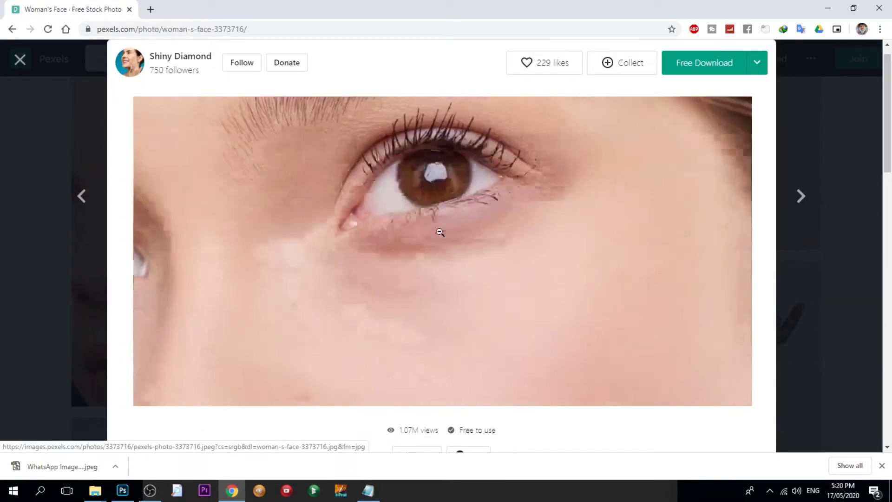
right_click(441, 233)
left_click(484, 362)
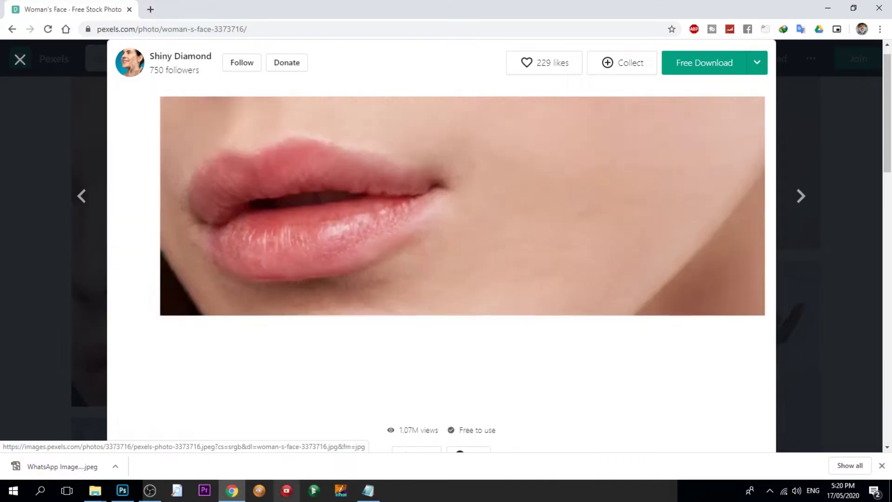
left_click(123, 491)
Select Layer 1 and paste the copied face photo as a new layer
left_click(308, 186)
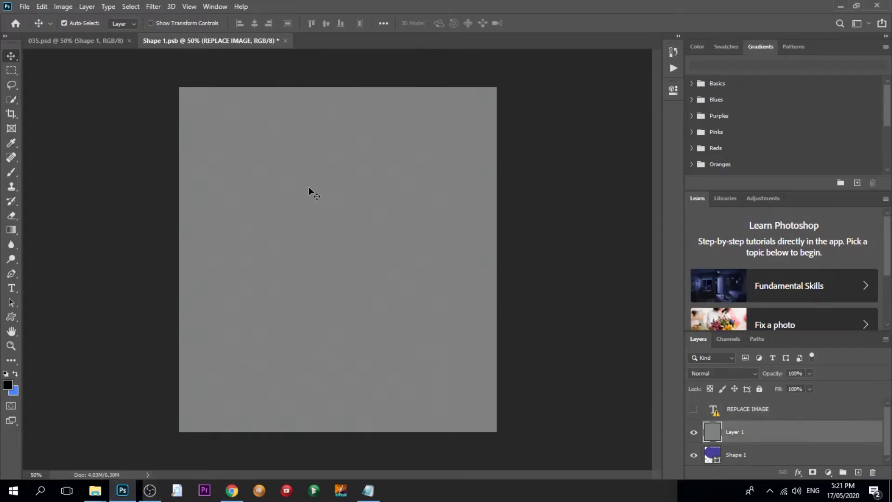
right_click(308, 186)
left_click(253, 223)
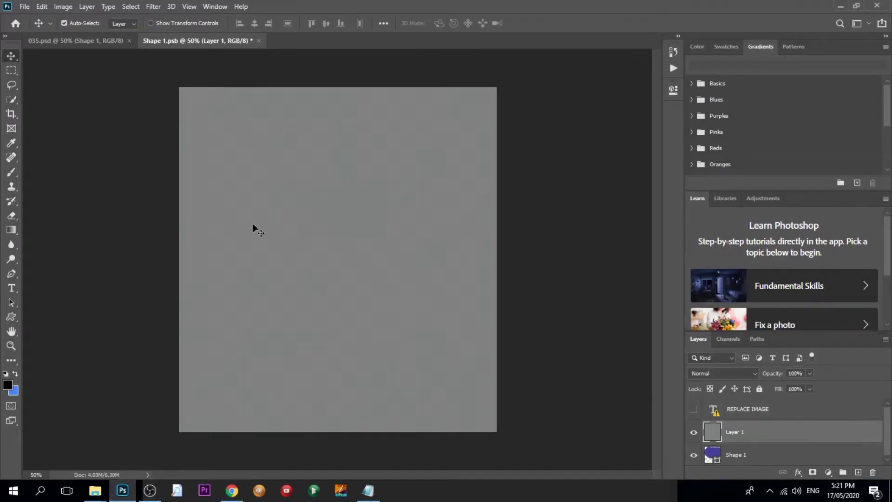
left_click(39, 7)
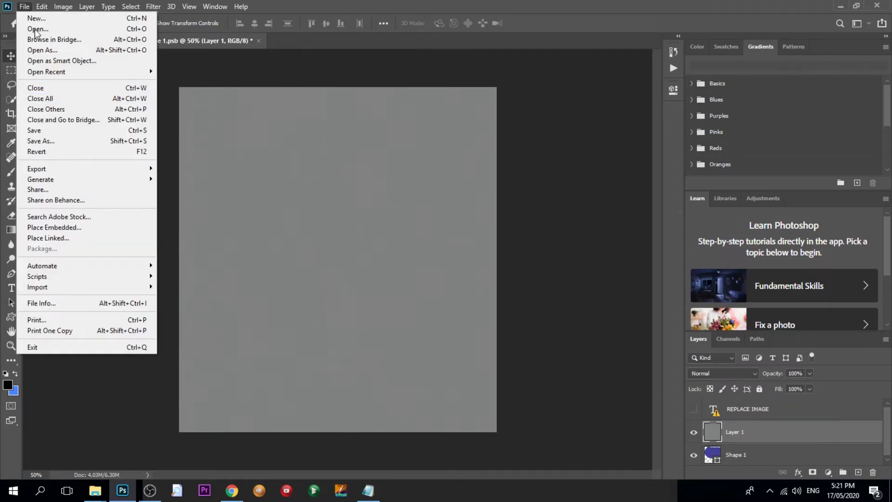
left_click(53, 105)
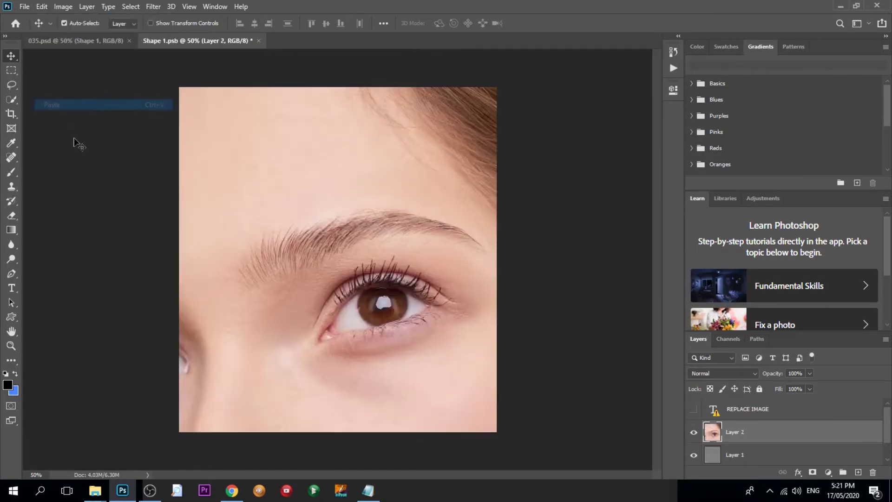
left_click_drag(299, 286, 310, 284)
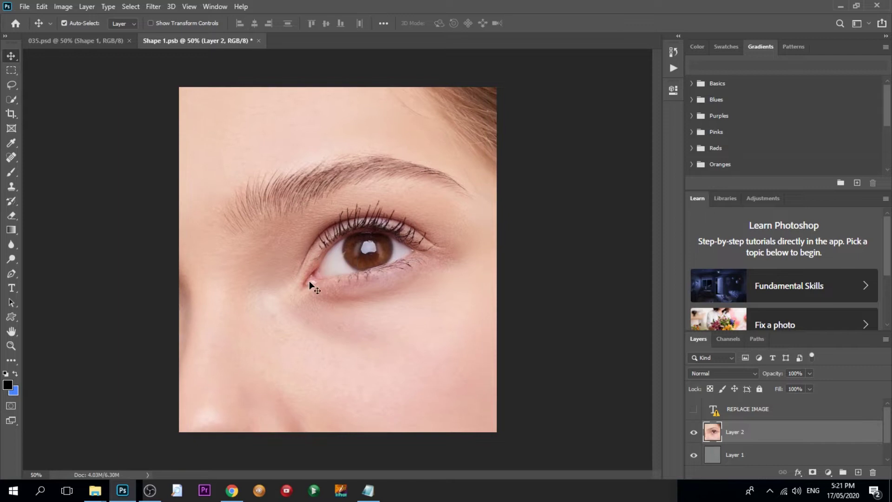
Scale the face photo to 76.54% and position it so the eye and lips show
key("ctrl+t")
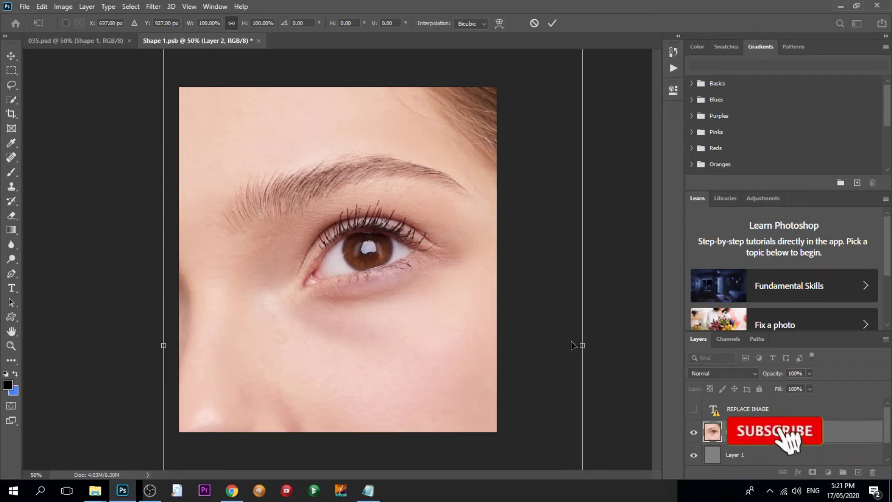
key("ctrl+minus")
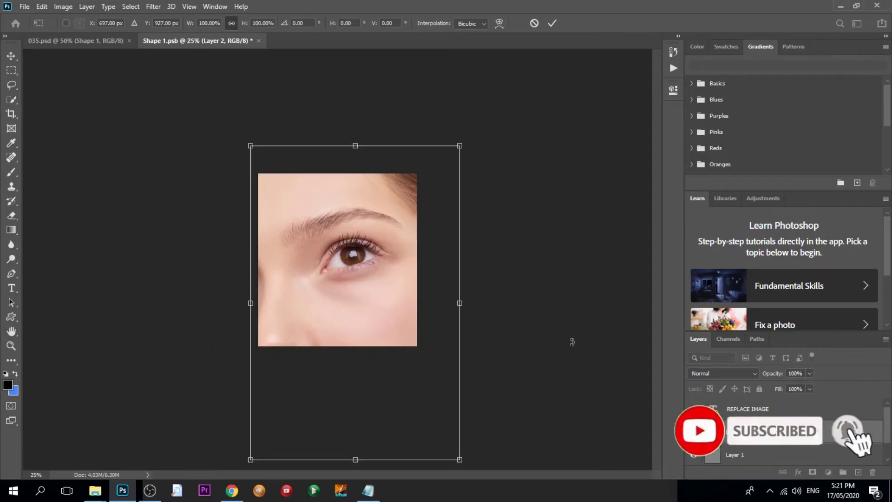
mouse_move(461, 461)
left_mouse_down()
mouse_move(437, 392)
mouse_move(417, 396)
left_mouse_up()
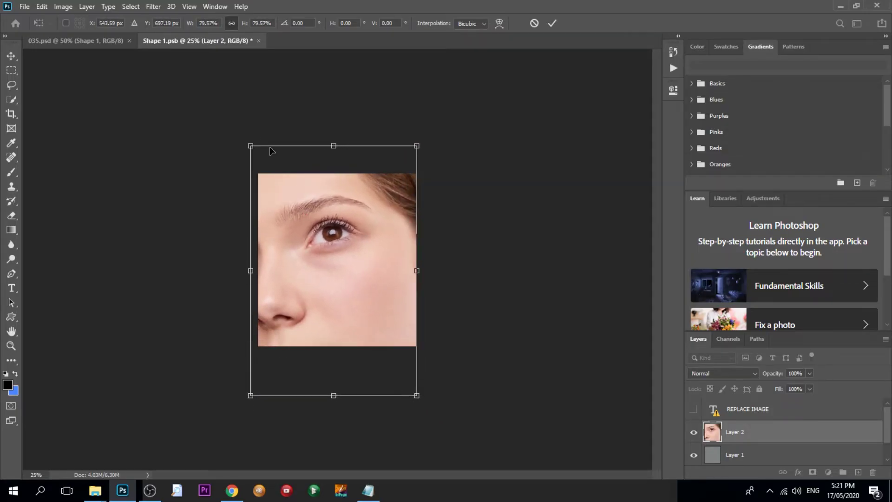
left_click_drag(251, 145, 256, 155)
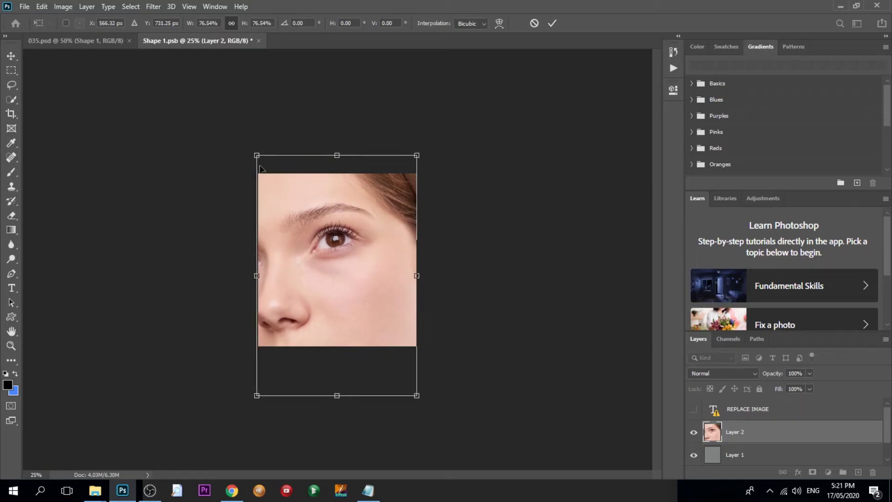
left_click_drag(328, 238, 328, 250)
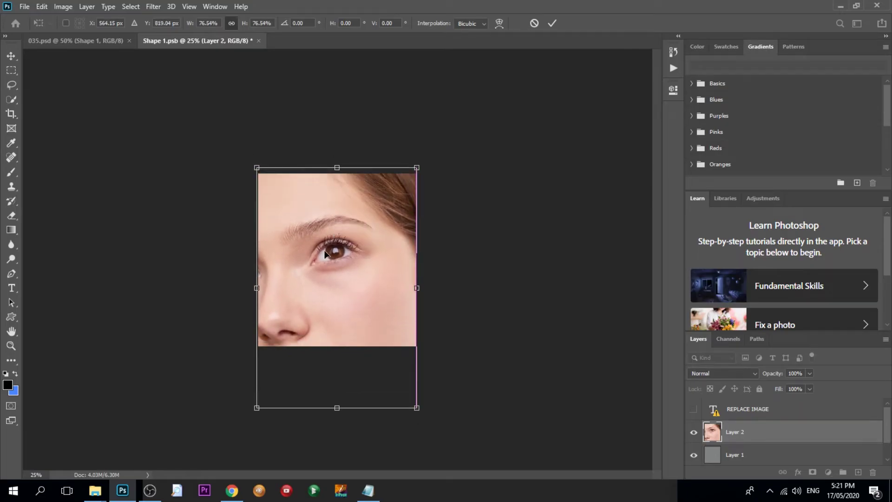
left_click_drag(330, 285, 329, 242)
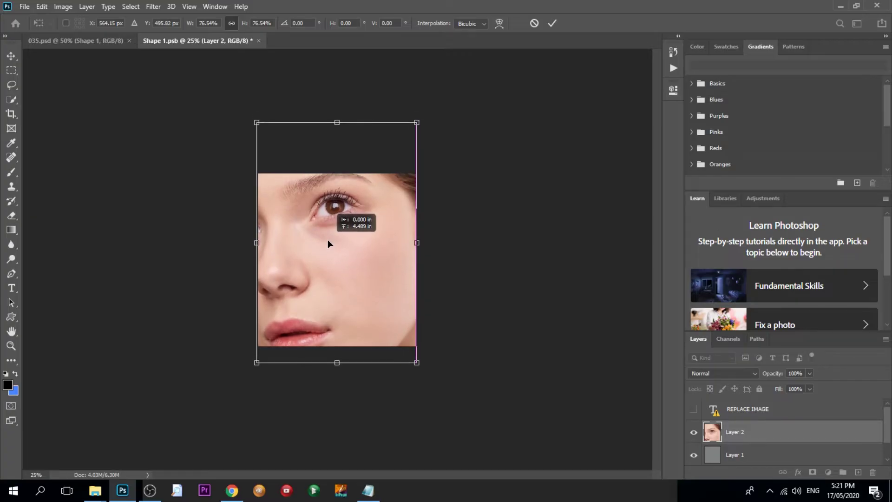
left_click_drag(329, 243, 327, 242)
key("Return")
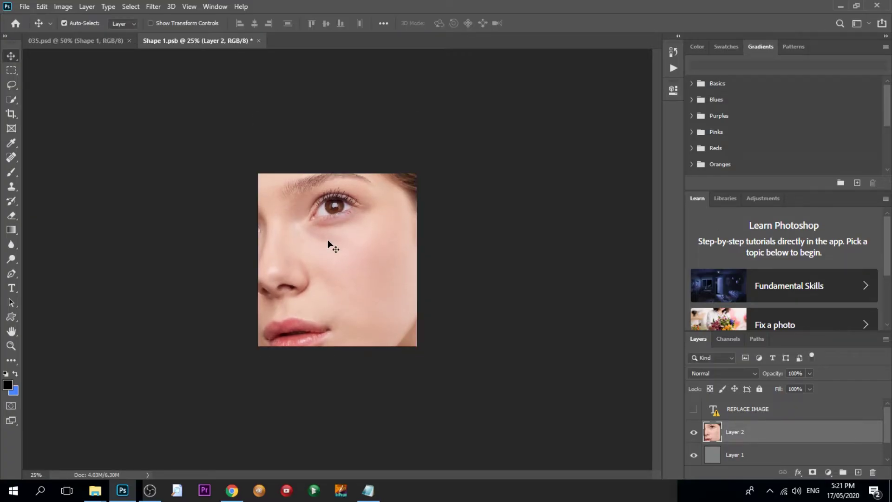
Close Shape 1.psb saving the face photo, then select the Ellipse 1 layer
left_click(258, 41)
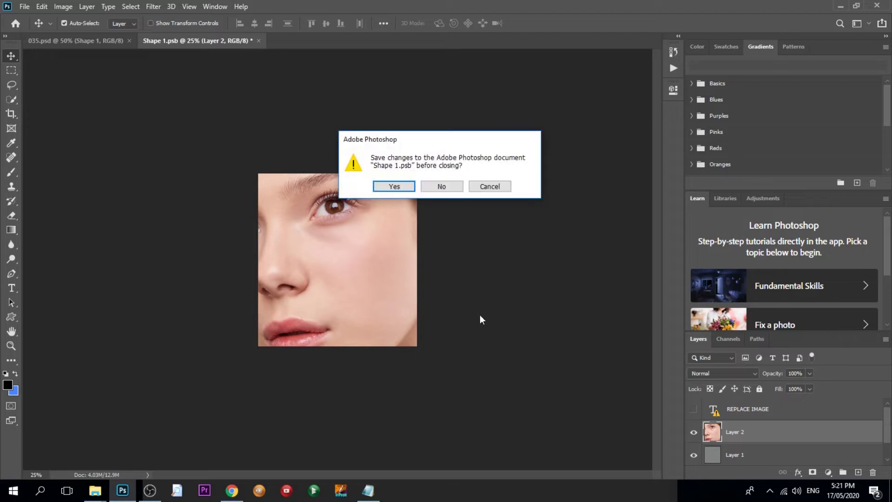
left_click(395, 186)
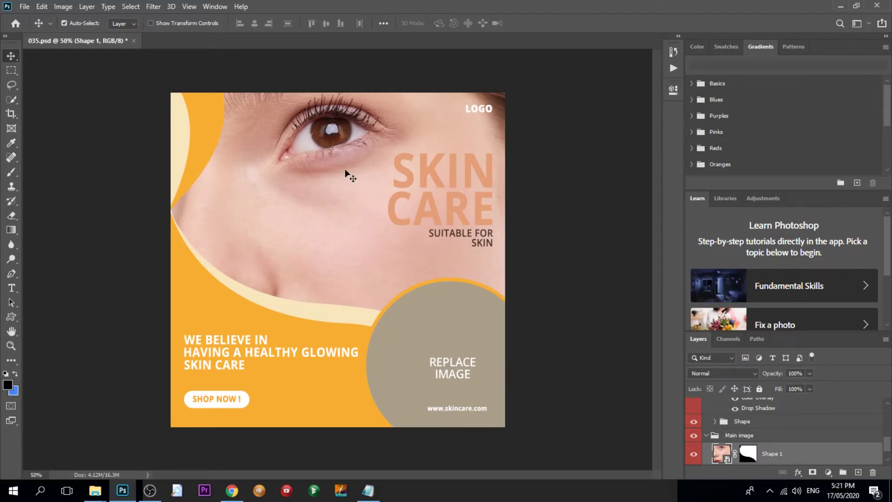
left_click(430, 307)
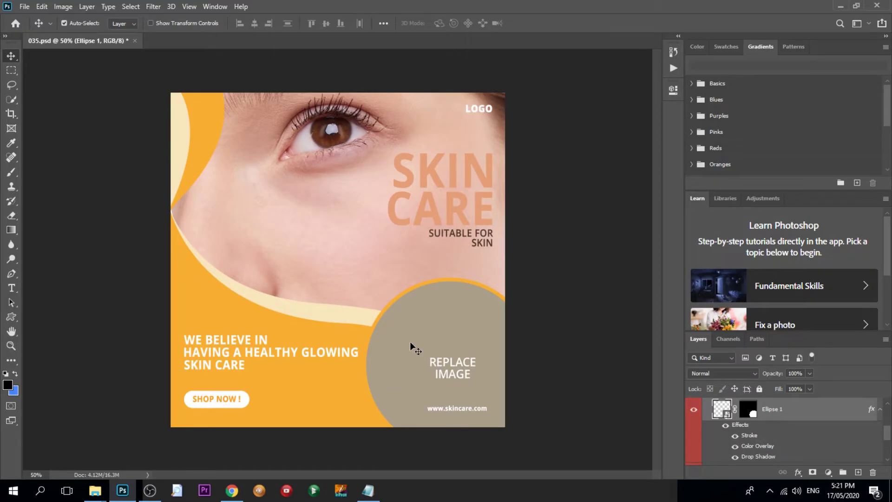
Open Ellipse 1's smart object, skip the font warning, and hide its REPLACE IMAGE text
double_click(728, 415)
left_click(544, 269)
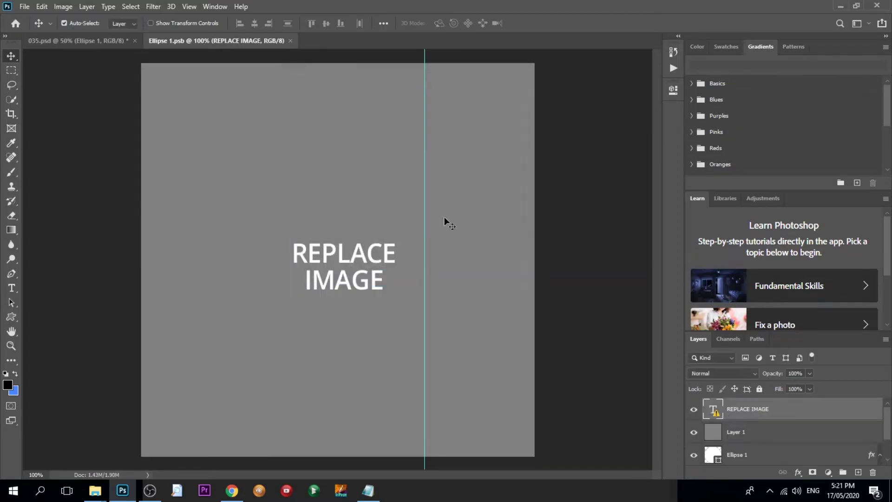
left_click(715, 434)
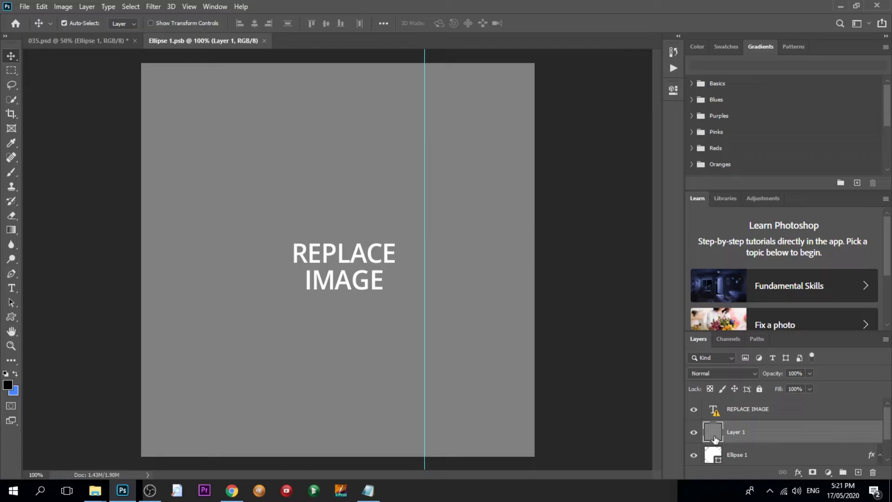
left_click(695, 411)
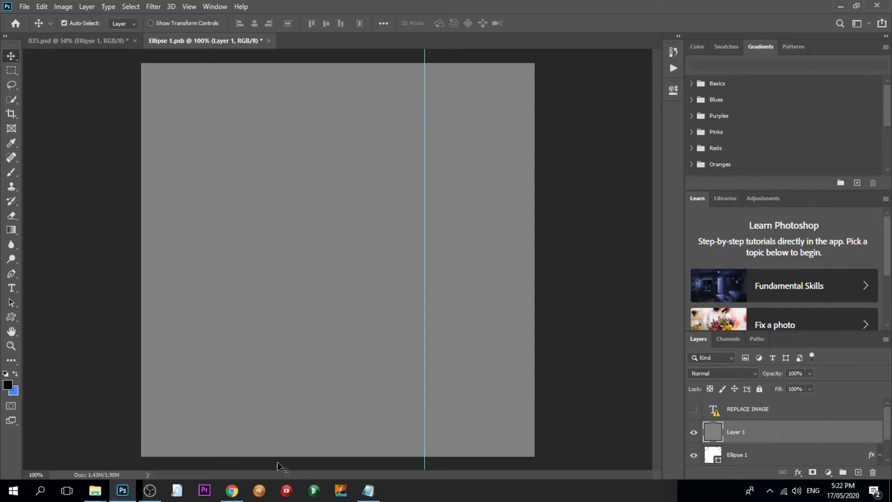
left_click(95, 490)
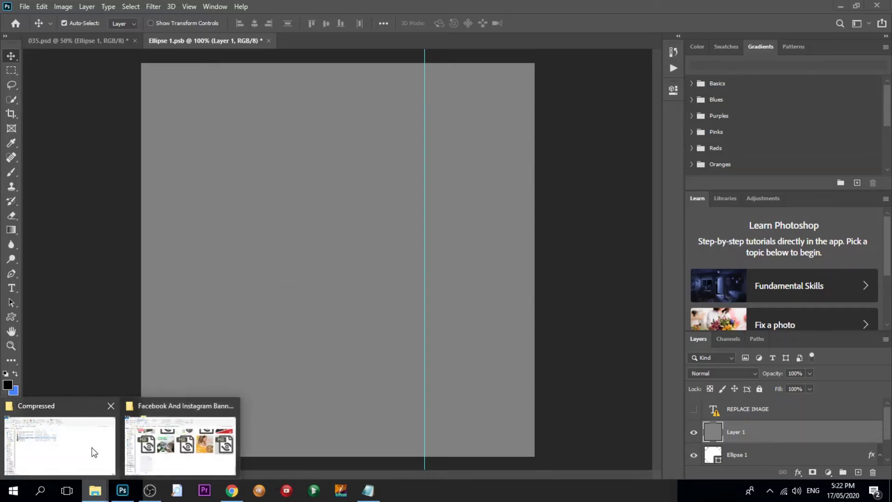
Return to the Pexels skin search results and scroll through them
left_click(232, 490)
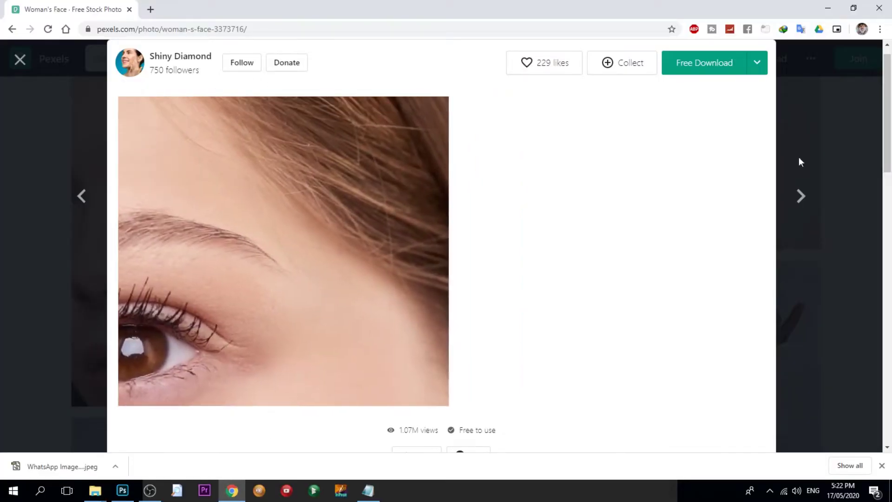
left_click(799, 158)
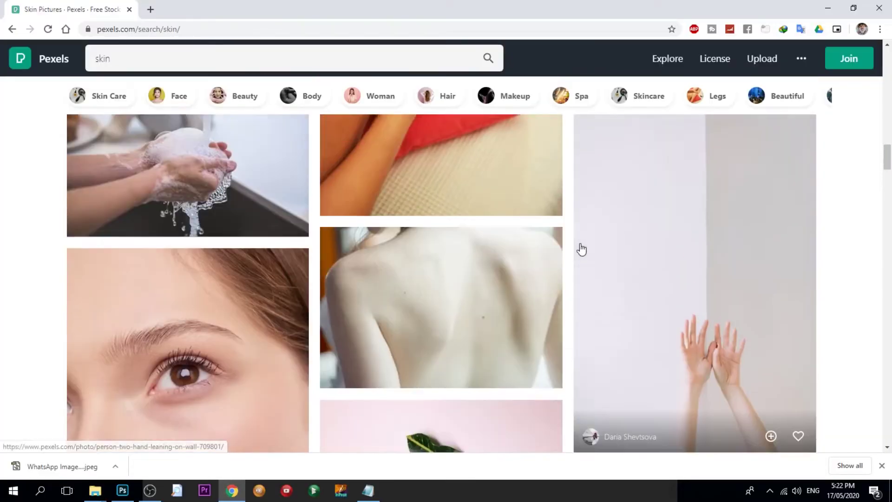
scroll(581, 249, "down", 5)
scroll(582, 250, "down", 2)
scroll(582, 249, "down", 5)
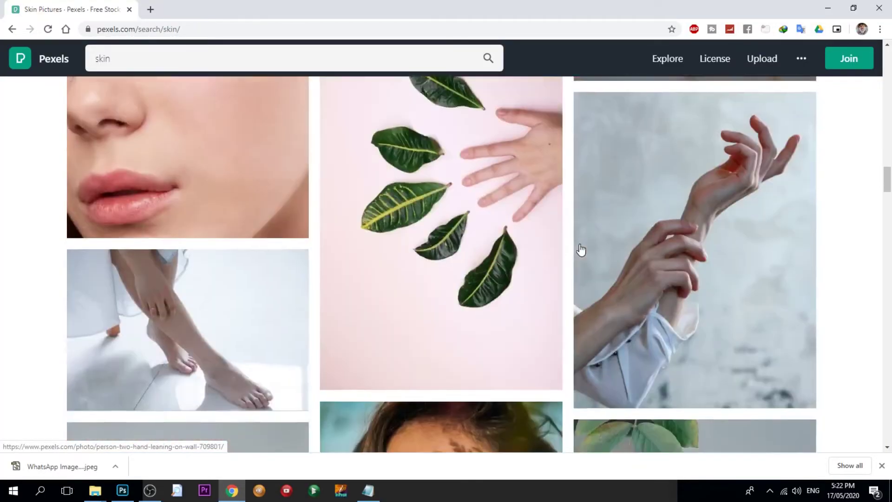
scroll(581, 250, "down", 5)
scroll(581, 249, "down", 5)
scroll(581, 249, "down", 1)
scroll(581, 250, "down", 1)
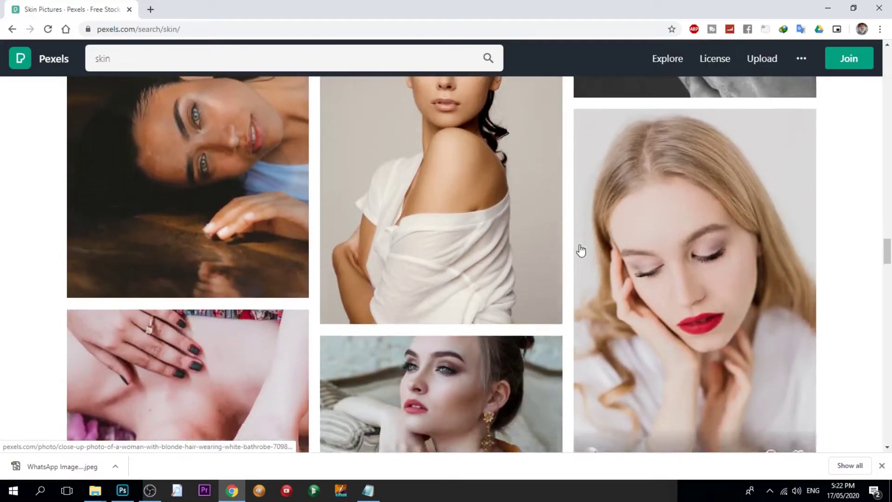
scroll(581, 250, "down", 5)
scroll(581, 249, "down", 5)
scroll(581, 250, "down", 5)
scroll(581, 250, "down", 3)
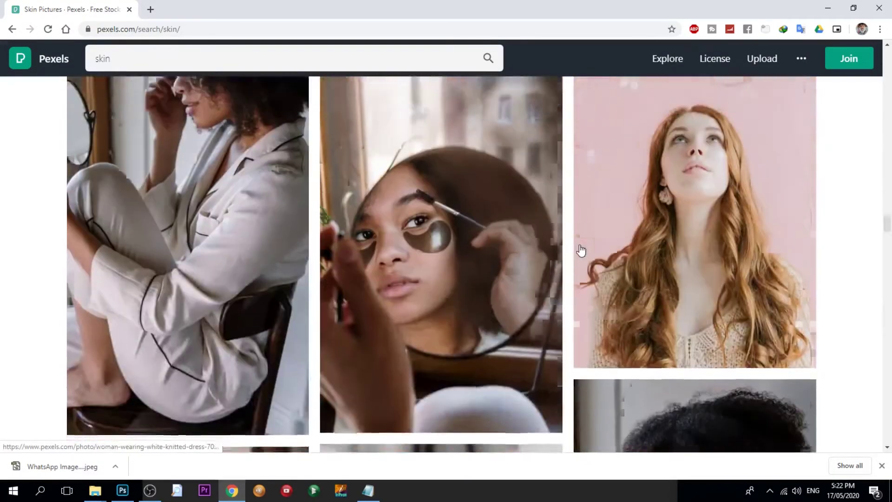
scroll(581, 249, "up", 3)
scroll(582, 250, "down", 5)
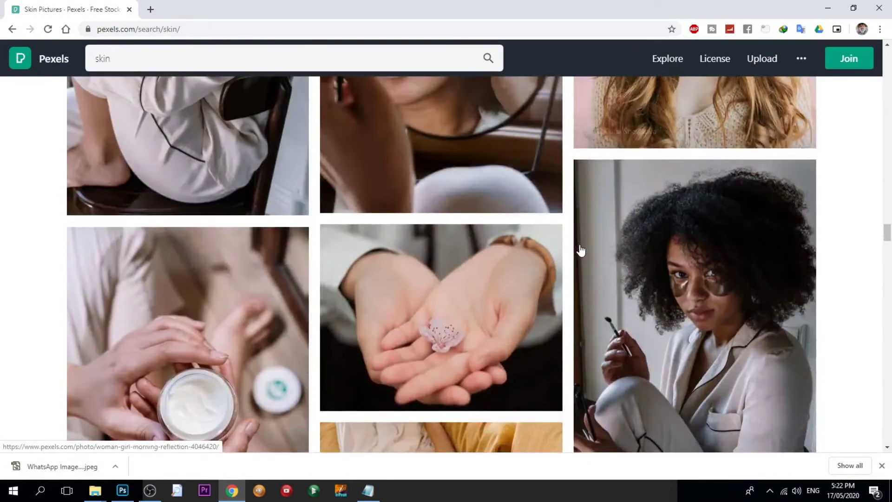
scroll(581, 249, "up", 5)
Open the red-haired woman's pink-background portrait and copy the image
left_click(656, 263)
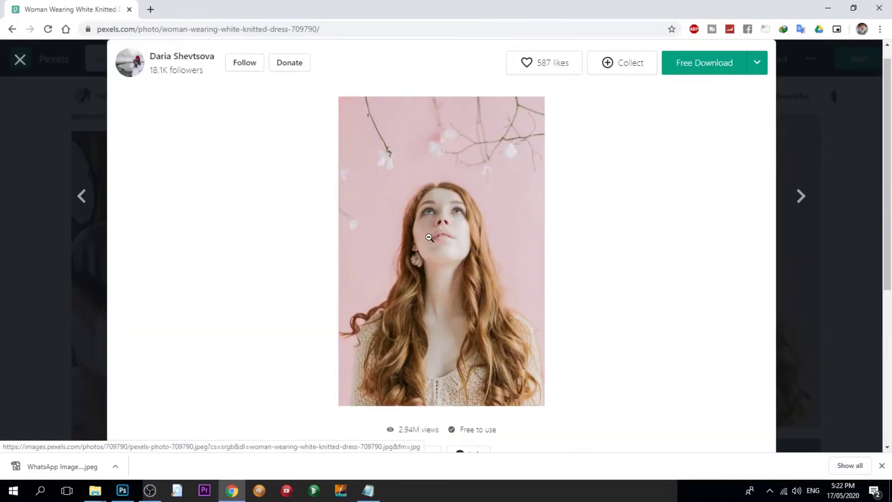
left_click(429, 237)
left_click(429, 237)
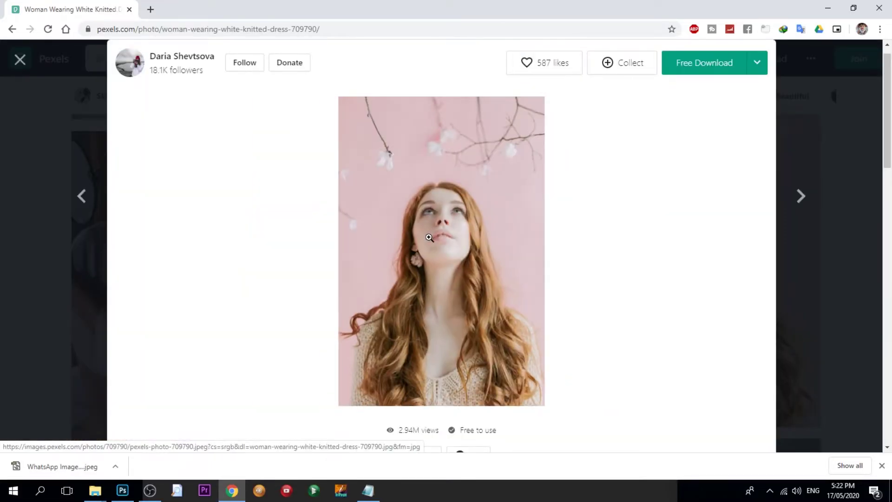
right_click(429, 237)
left_click(462, 367)
left_click(122, 490)
Paste the copied red-haired portrait into Ellipse 1.psb as a new layer
right_click(228, 211)
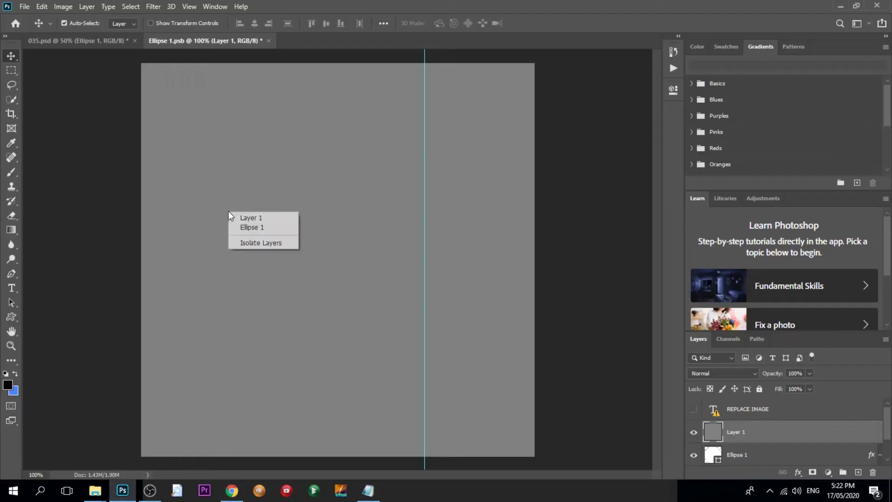
left_click(42, 6)
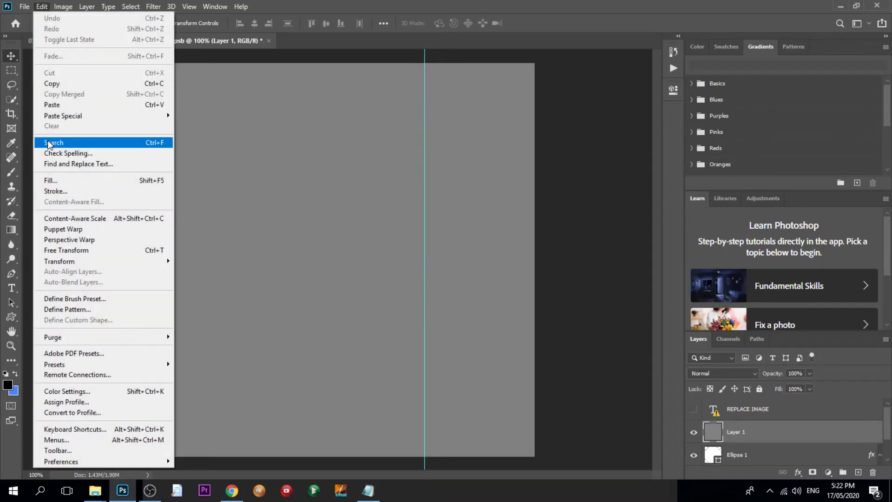
left_click(52, 105)
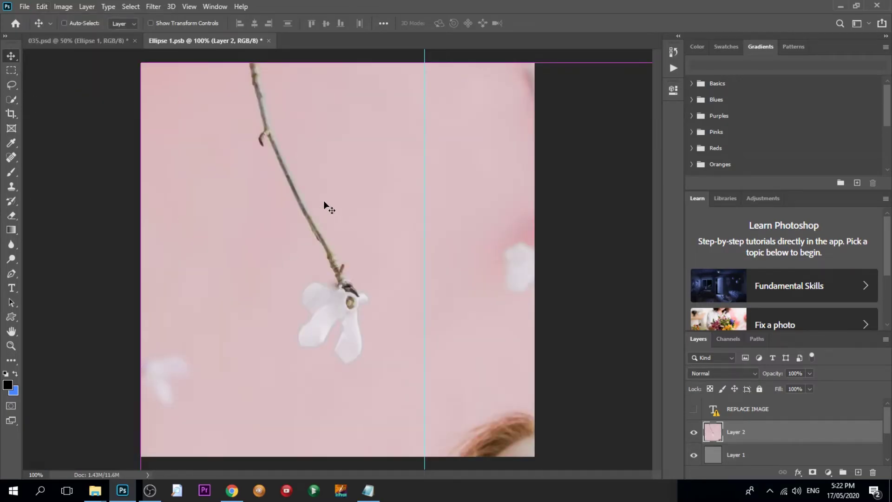
key("ctrl+minus")
key("ctrl+minus")
key("ctrl+minus")
key("ctrl+minus")
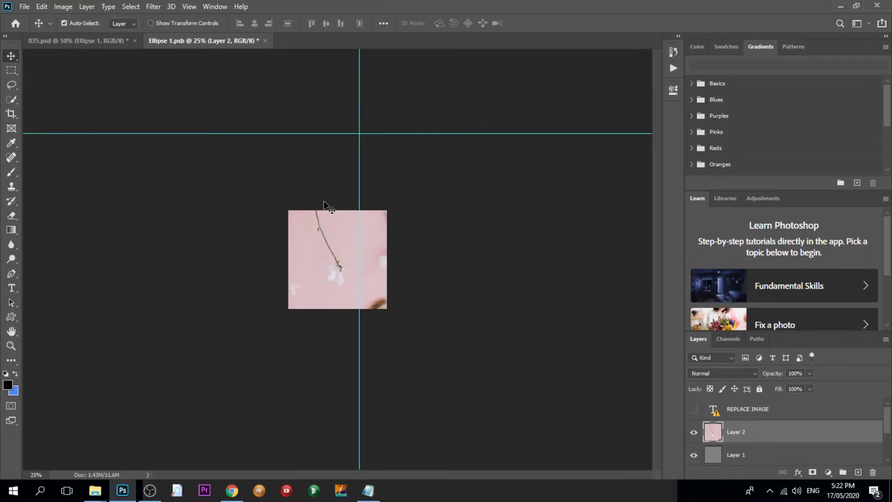
Scale and position the portrait over the circular frame, then save it into the template
key("ctrl+t")
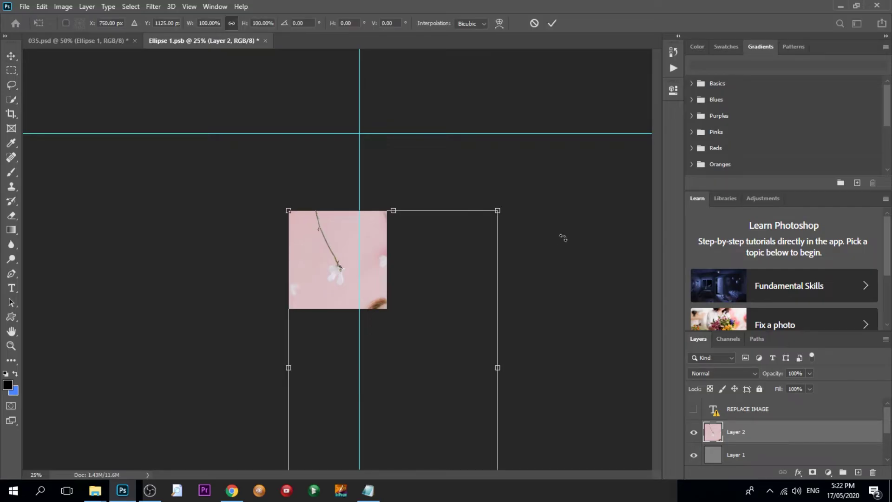
left_click_drag(496, 212, 375, 393)
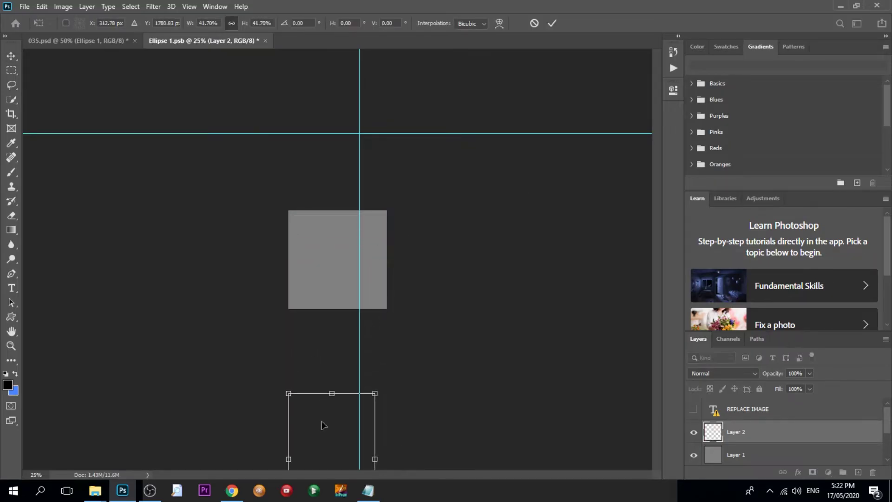
left_click_drag(323, 423, 325, 231)
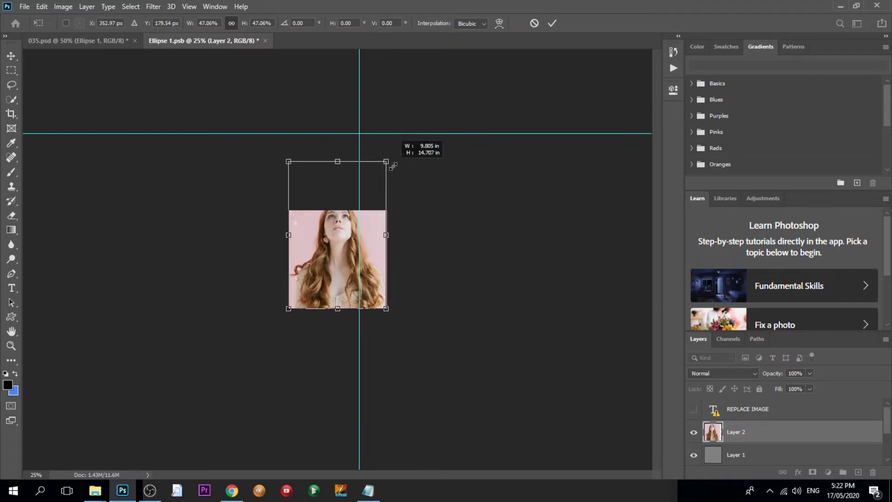
left_click_drag(377, 175, 390, 153)
left_click_drag(331, 242, 328, 267)
key("Return")
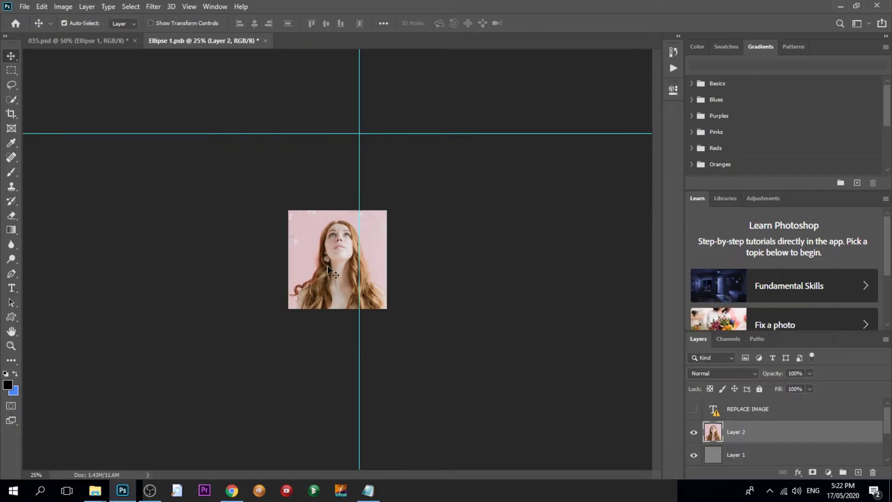
left_click(265, 41)
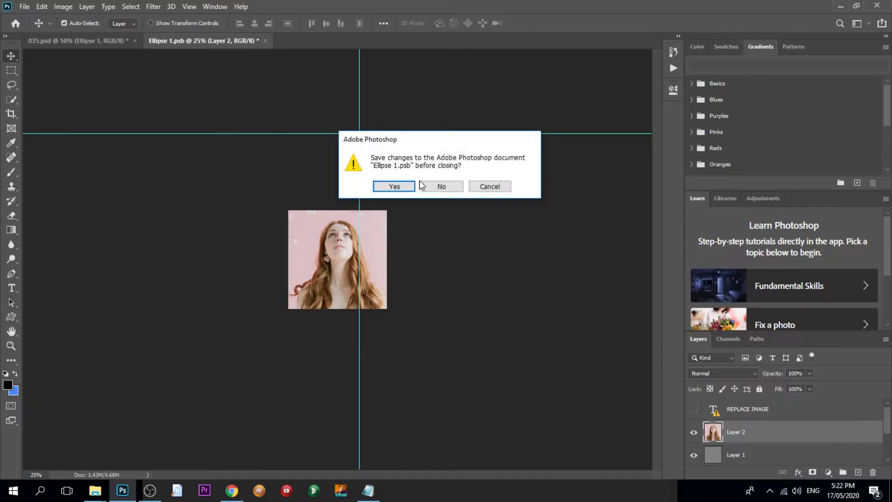
left_click(395, 187)
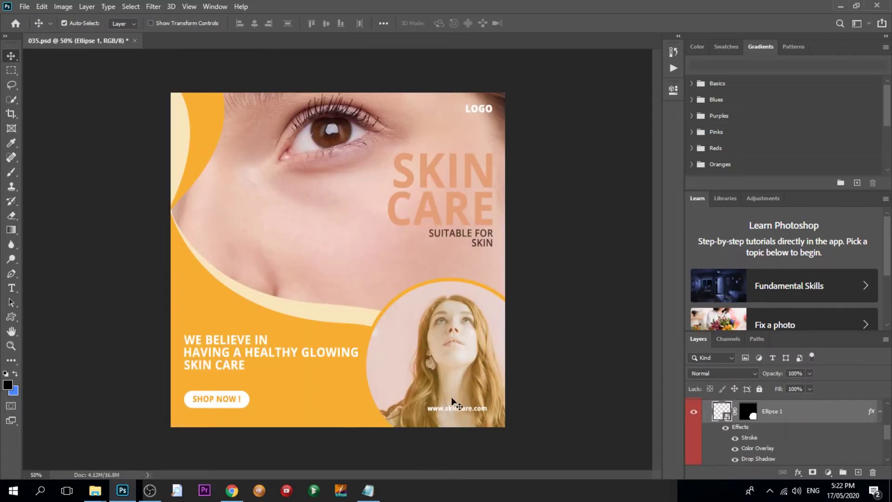
key("ctrl")
left_click(487, 111)
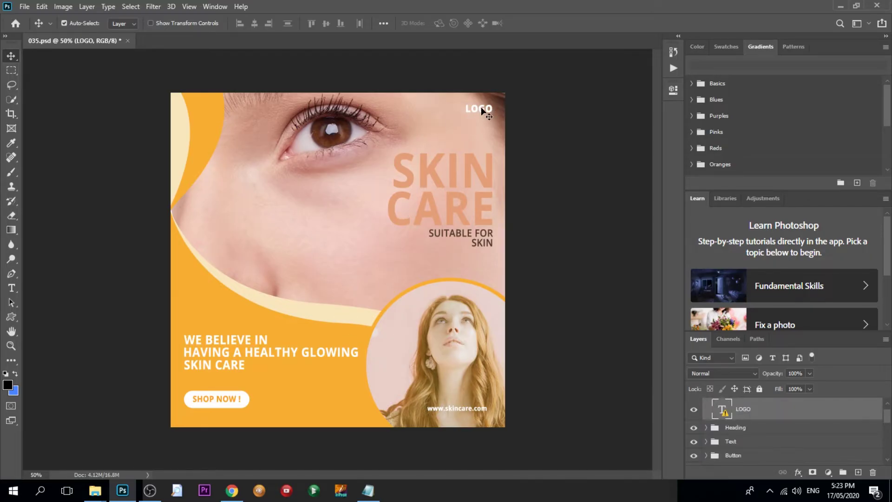
left_click(694, 409)
left_click(694, 410)
left_click(694, 410)
left_click(430, 174)
scroll(726, 445, "down", 1)
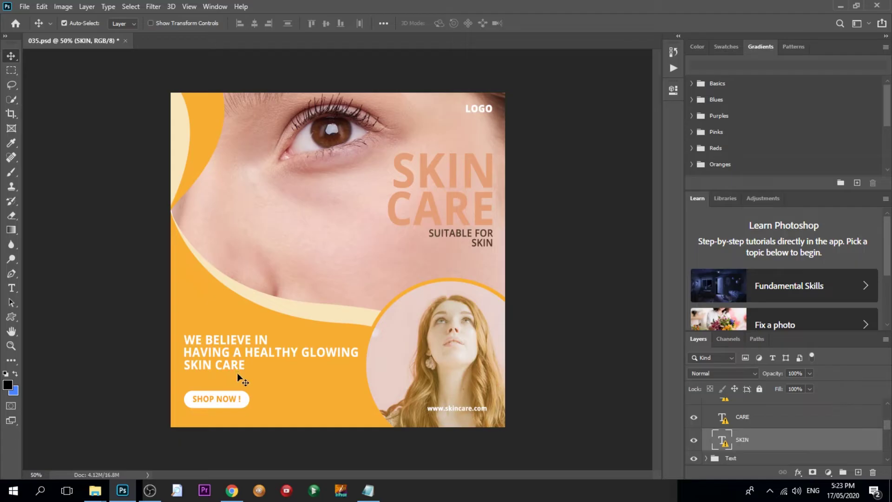
left_click(227, 402)
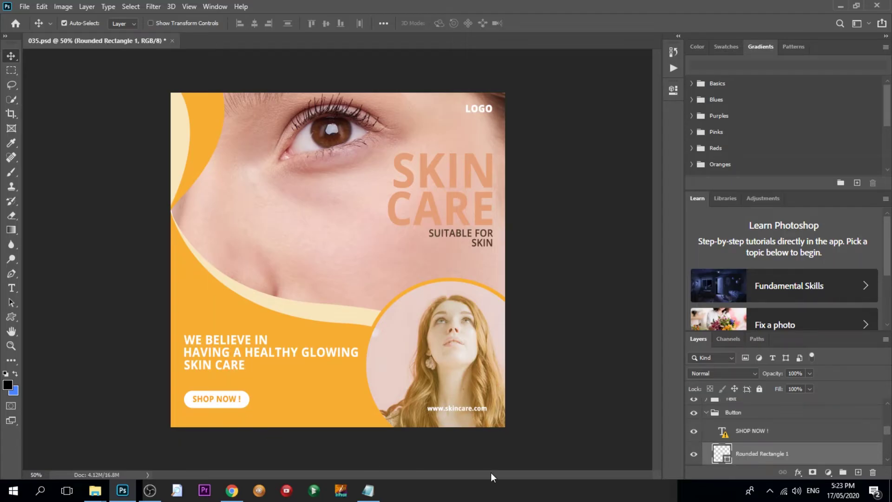
scroll(777, 461, "down", 1)
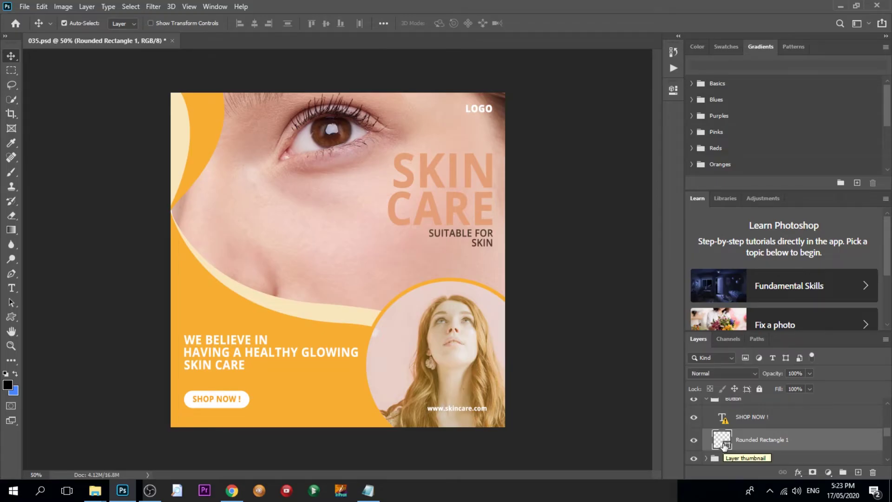
left_click(752, 420)
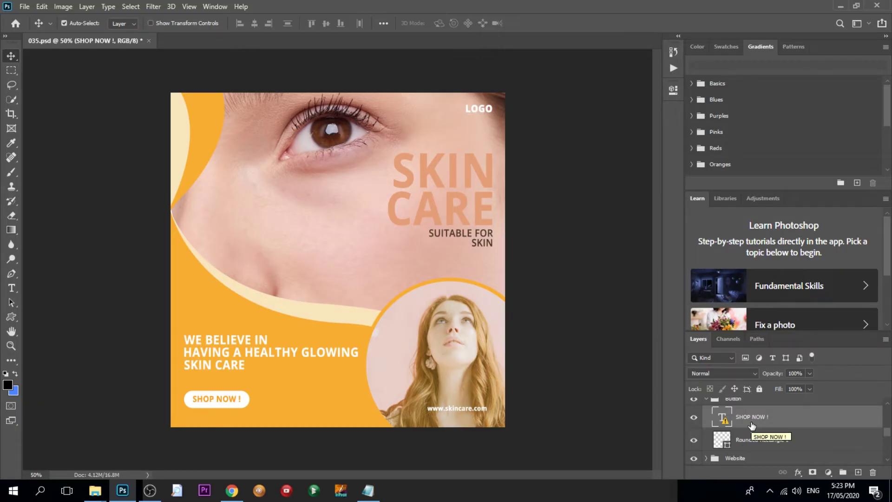
scroll(753, 435, "up", 2)
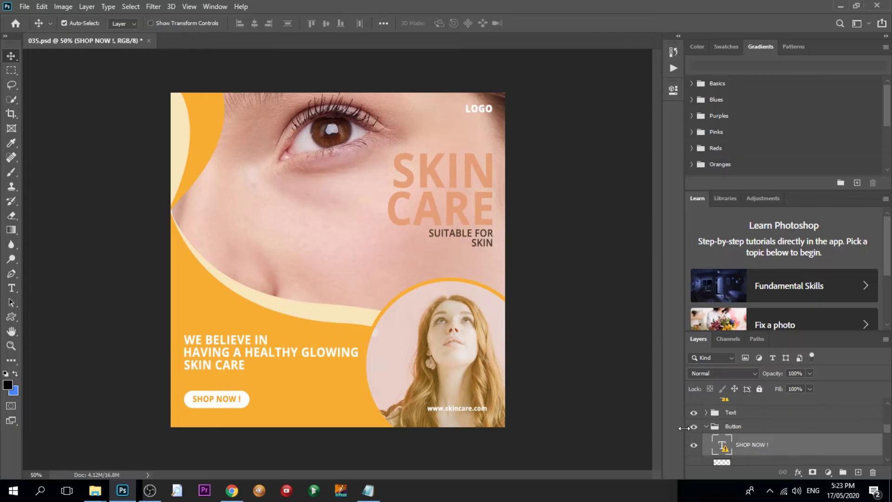
left_click(306, 386)
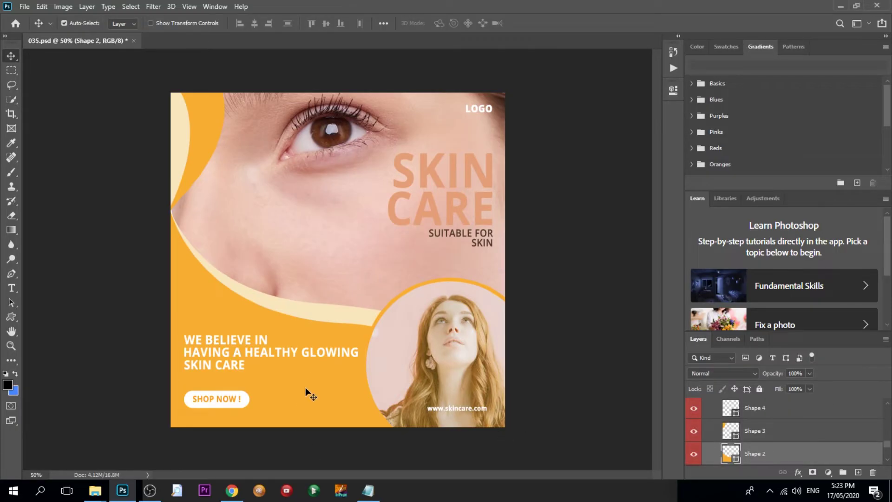
Recolour the Shape 2 background fill to a deep dark brown
double_click(731, 455)
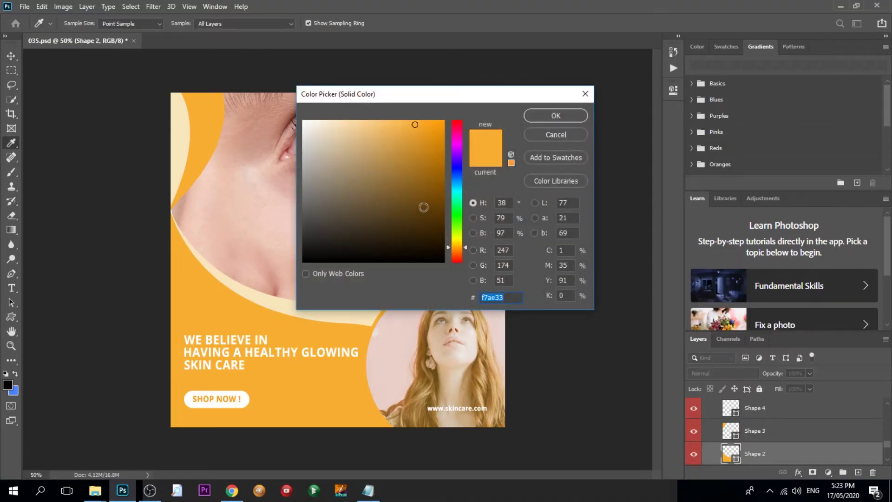
left_click_drag(423, 208, 303, 161)
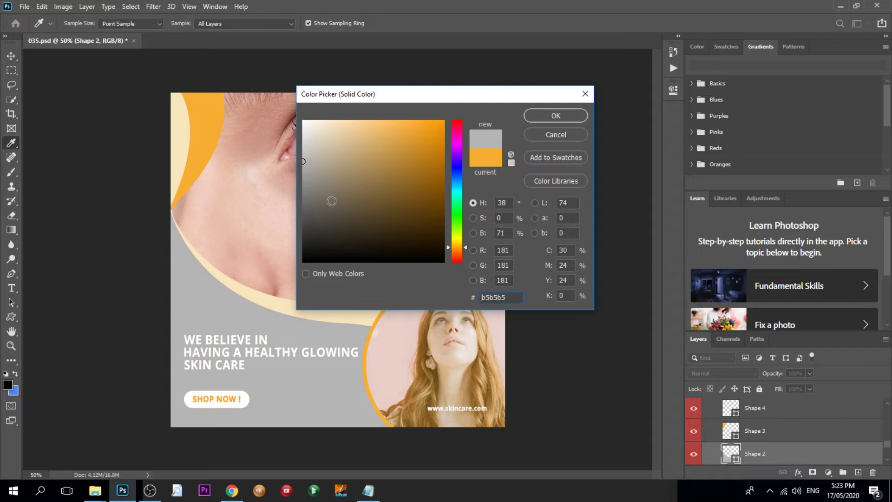
left_click(343, 251)
left_click_drag(436, 98, 734, 121)
left_click(675, 251)
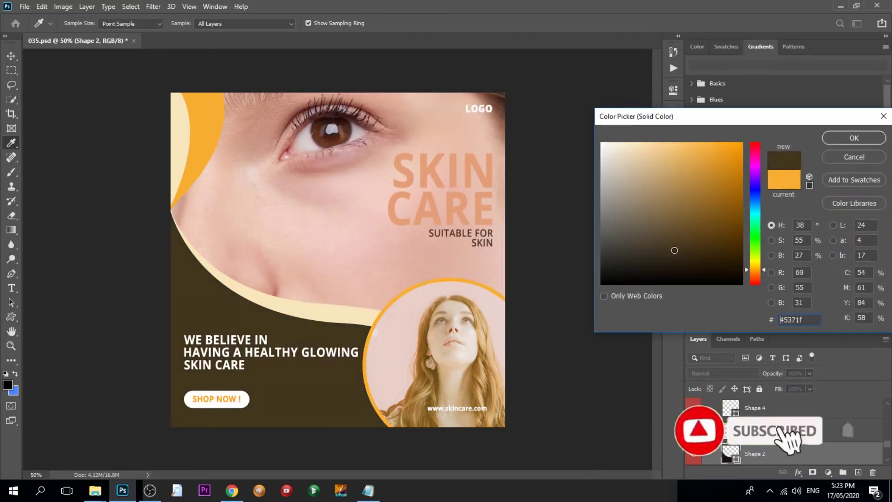
left_click_drag(675, 250, 658, 261)
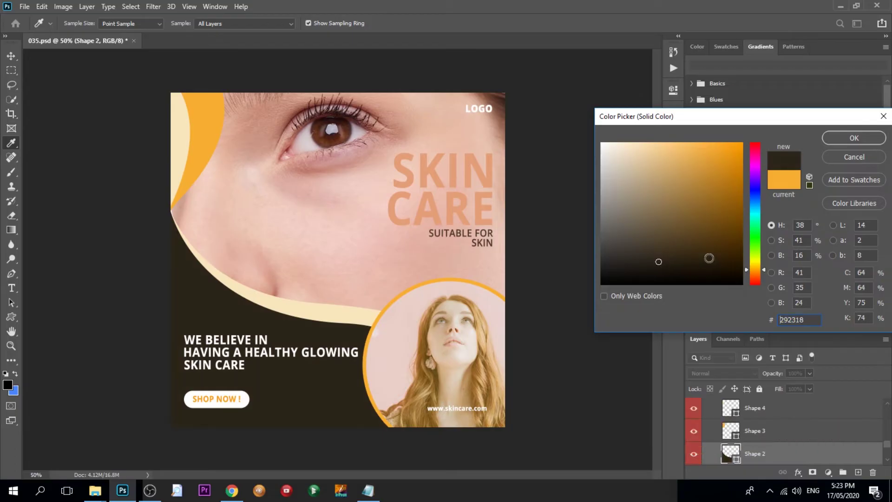
left_click(854, 138)
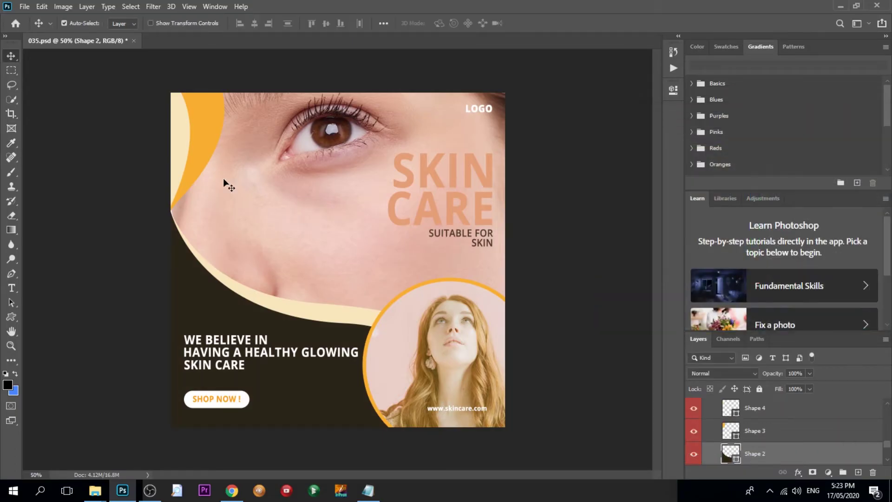
Recolour the top-left curved Shape 3 to near-black brown #292318
left_click(212, 135)
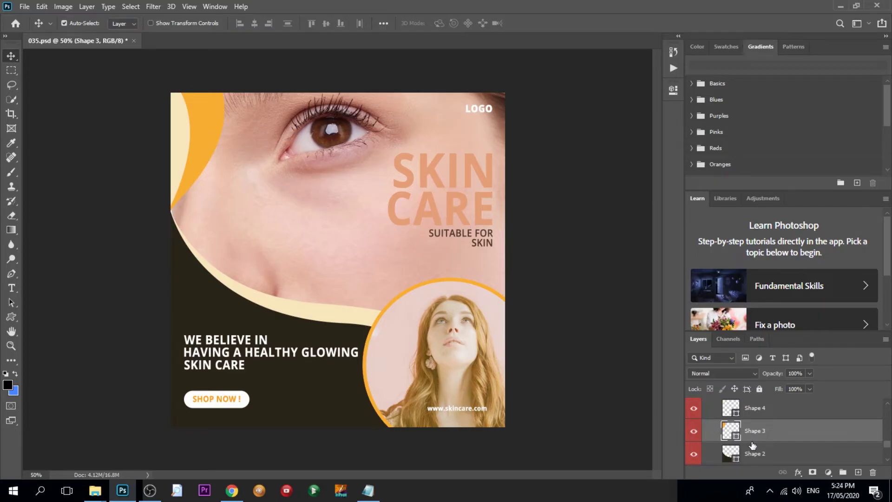
double_click(736, 437)
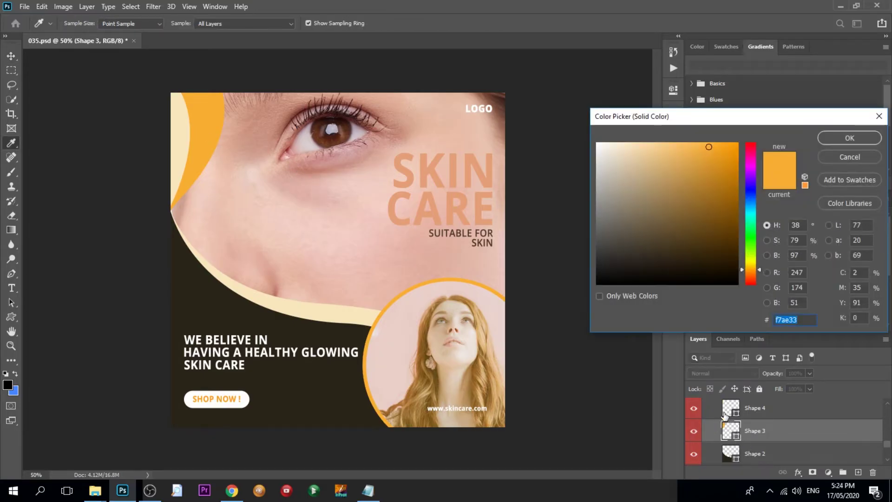
type("ffffff")
left_click_drag(668, 230, 713, 262)
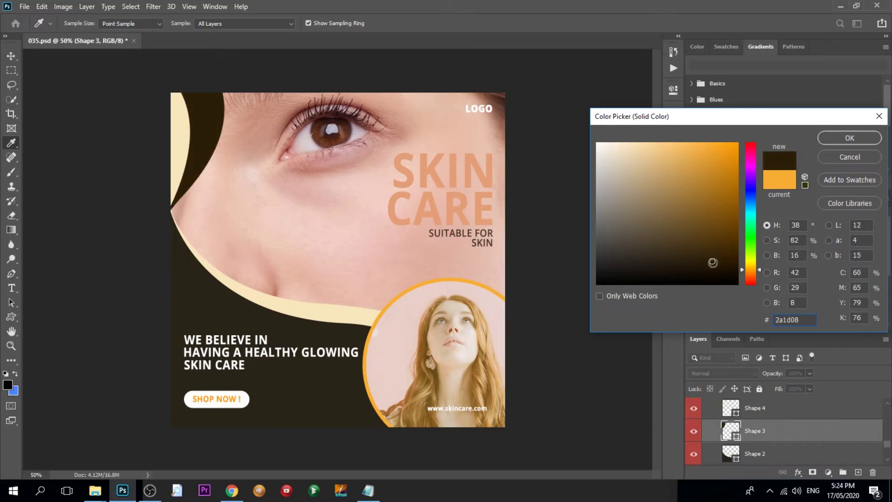
left_click(205, 294)
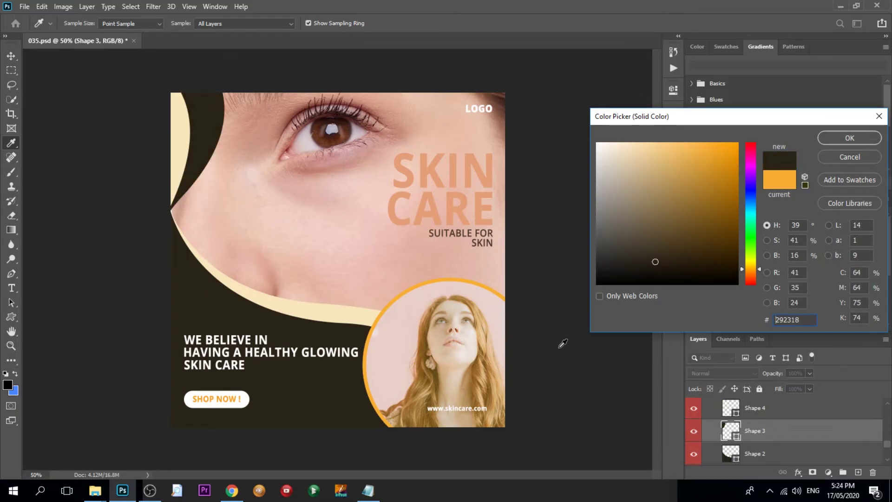
left_click(843, 138)
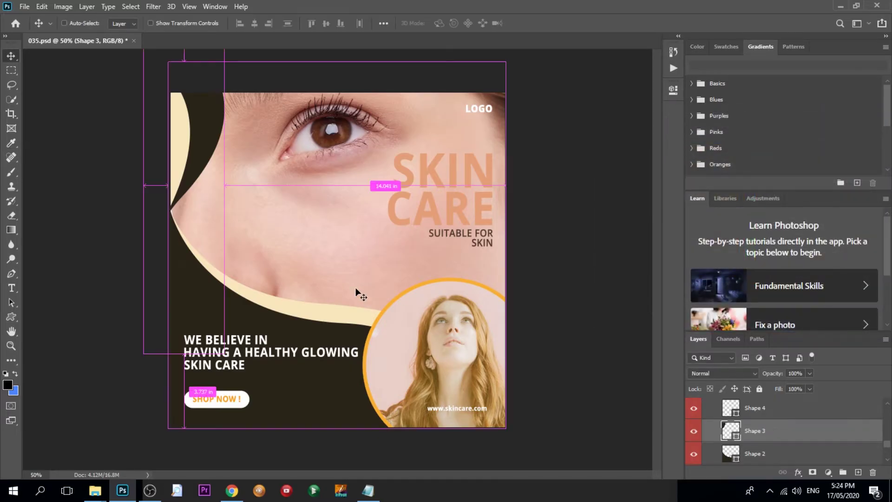
key("ctrl+minus")
key("ctrl+plus")
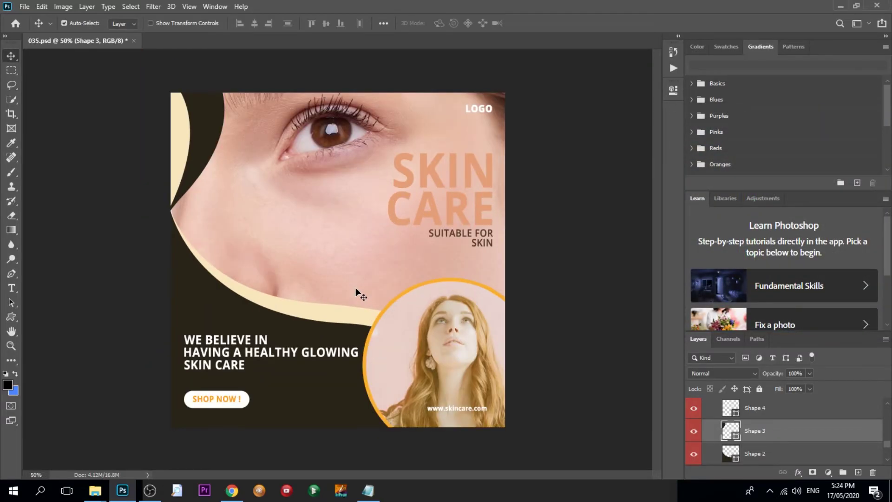
Close the skin-care template without saving and scroll the templates folder to 026
left_click(134, 41)
left_click(441, 187)
mouse_move(95, 490)
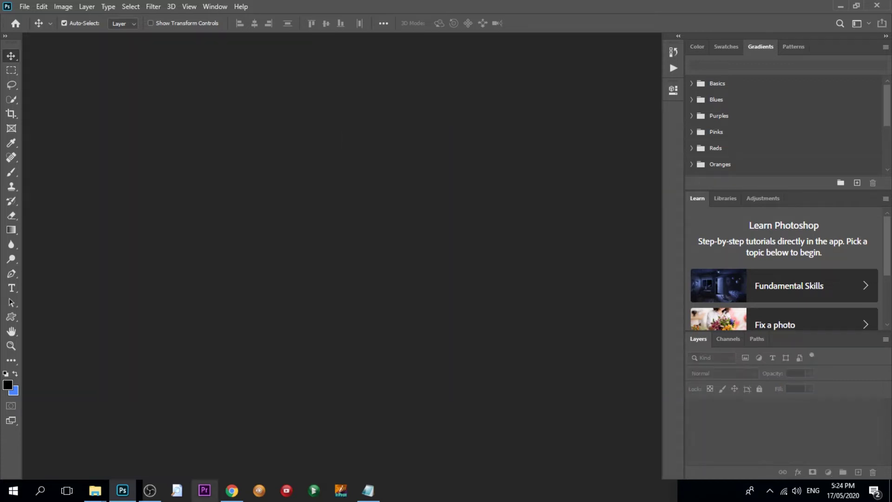
left_click(149, 473)
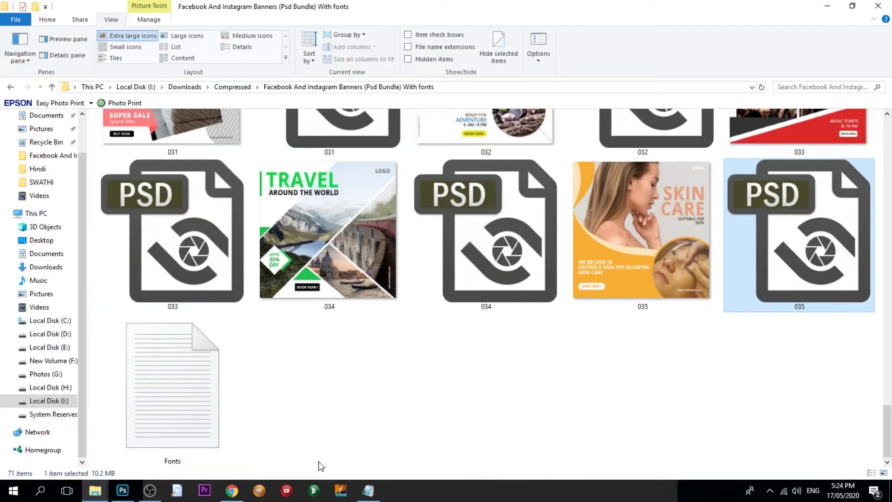
scroll(415, 347, "up", 2)
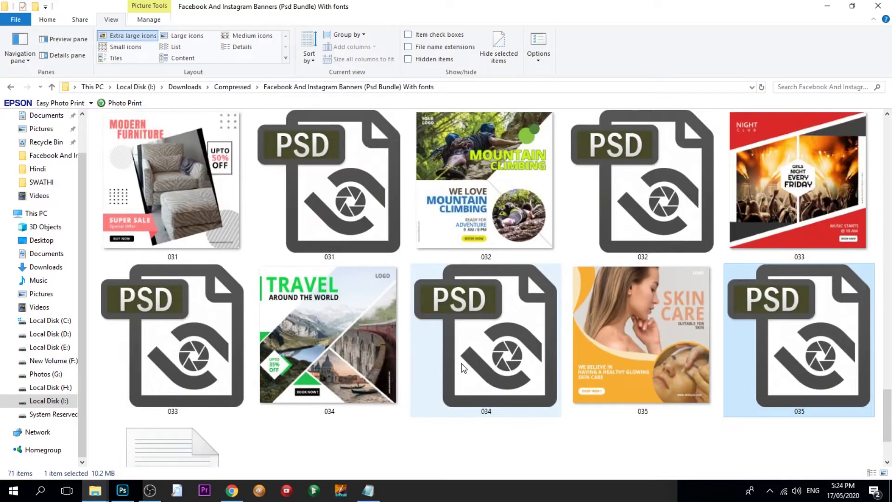
scroll(465, 367, "up", 3)
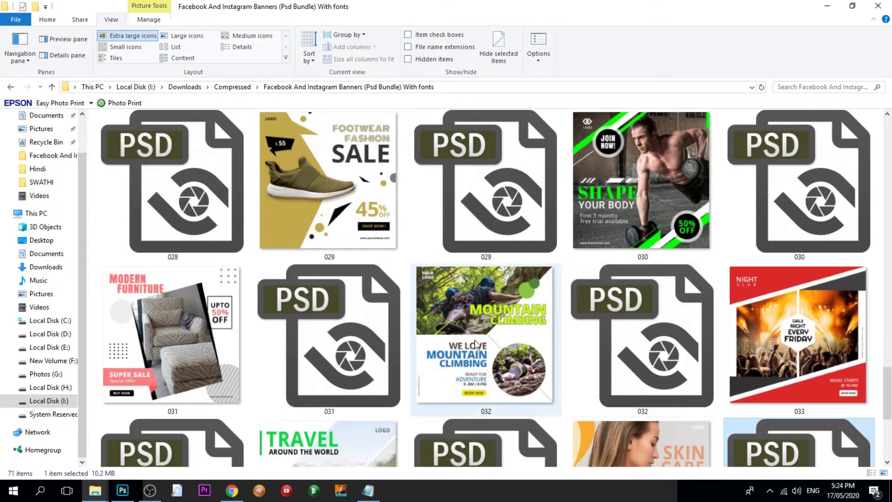
scroll(316, 365, "up", 3)
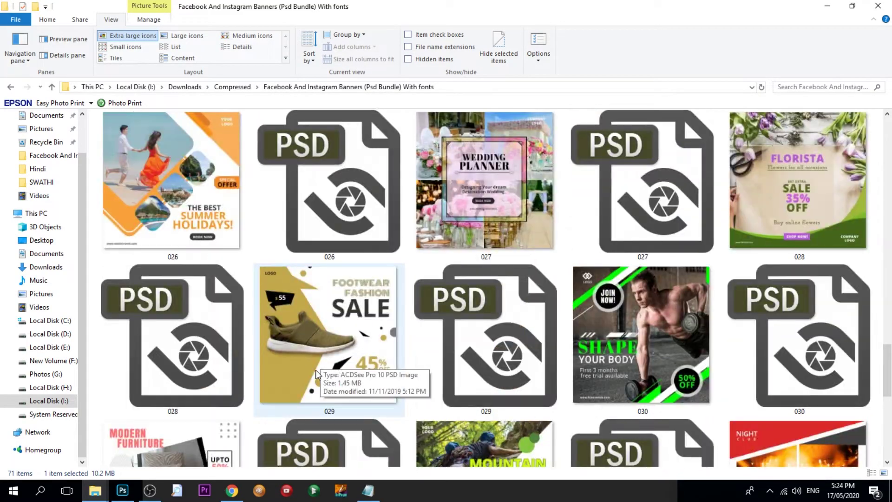
scroll(317, 375, "down", 5)
scroll(317, 374, "up", 2)
scroll(317, 375, "up", 3)
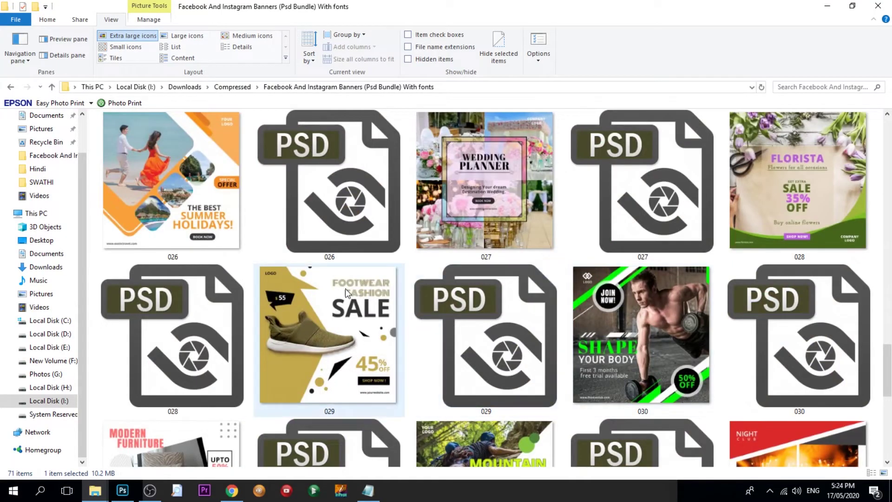
scroll(326, 281, "up", 3)
Preview the 026 summer holidays JPG, then open 026.psd in Photoshop
left_click(112, 316)
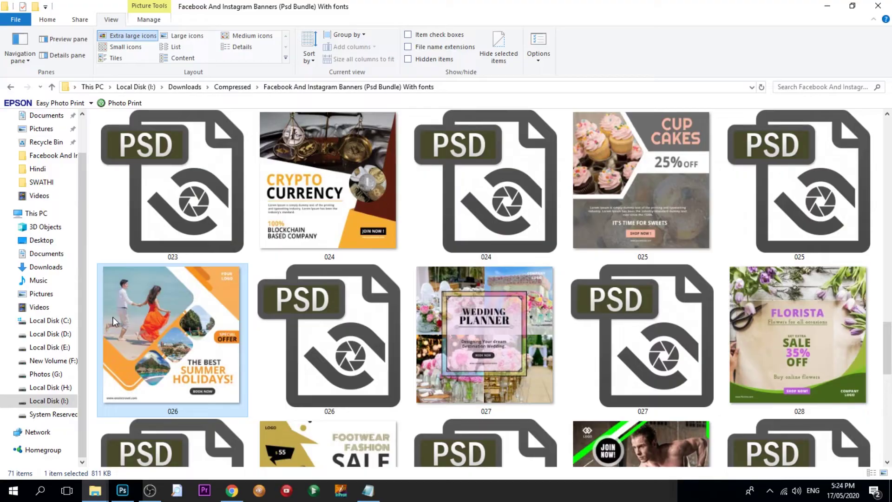
double_click(158, 314)
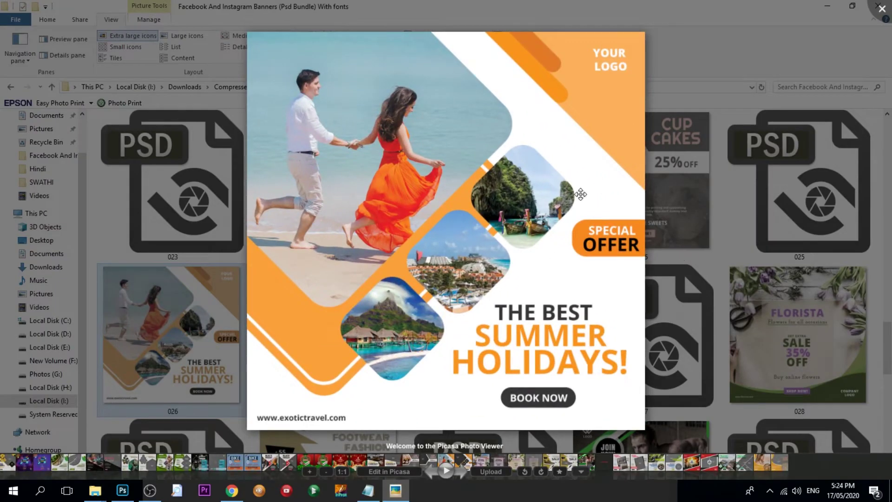
left_click(881, 8)
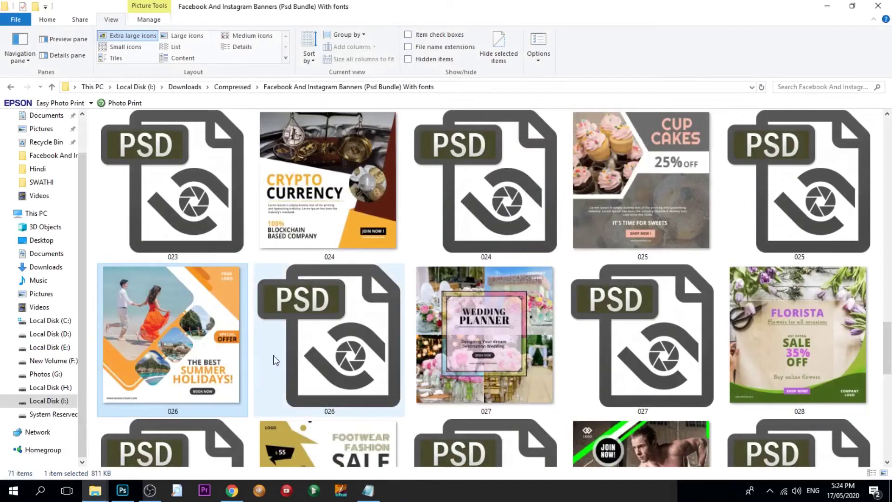
mouse_move(334, 326)
left_mouse_down()
mouse_move(224, 458)
mouse_move(403, 210)
left_mouse_up()
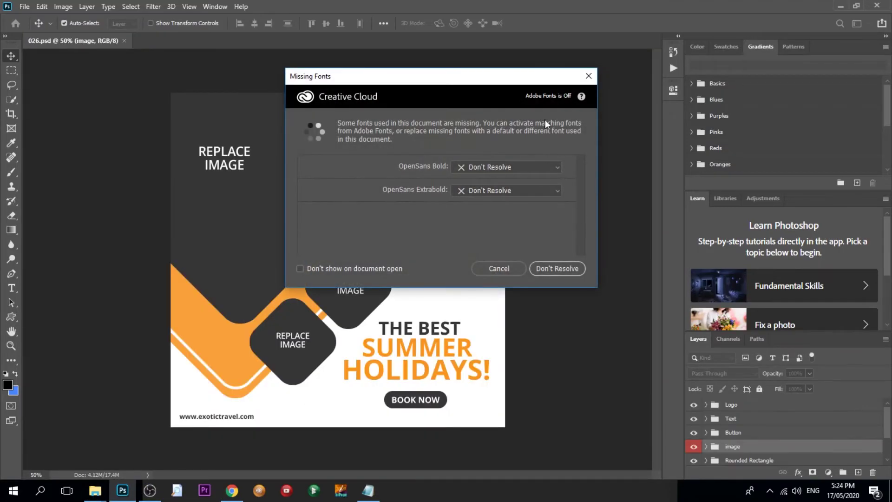
Open Rounded Rectangle 1's contents, hide its REPLACE IMAGE text, and switch to Chrome
left_click(589, 74)
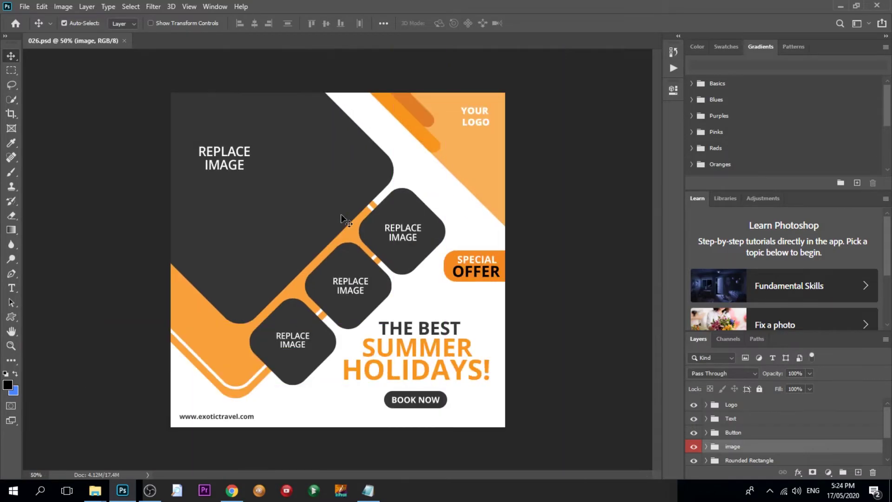
left_click(292, 216)
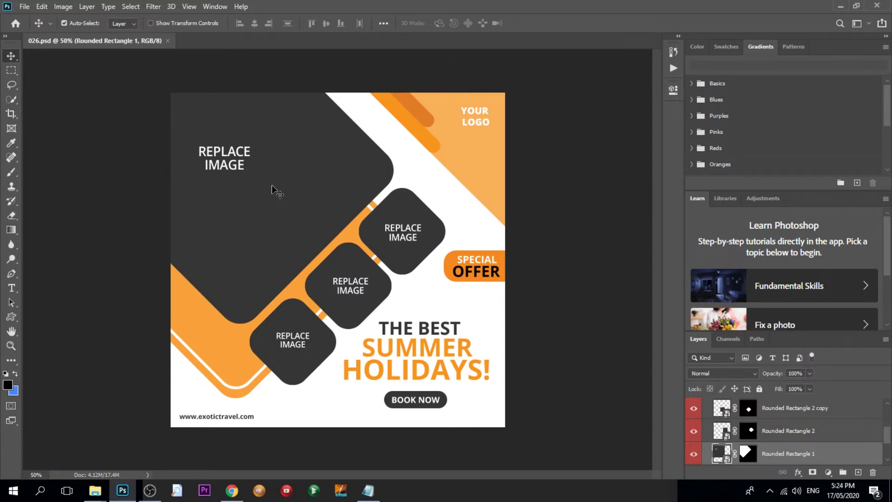
double_click(718, 458)
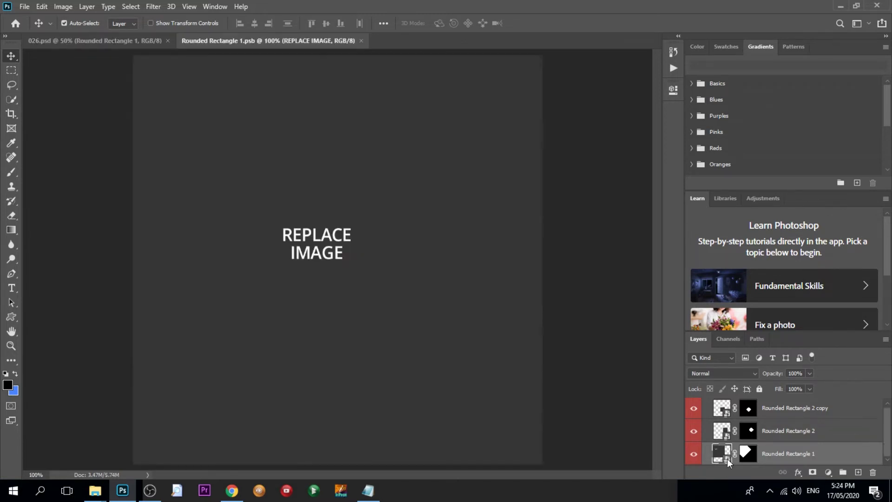
left_click(589, 76)
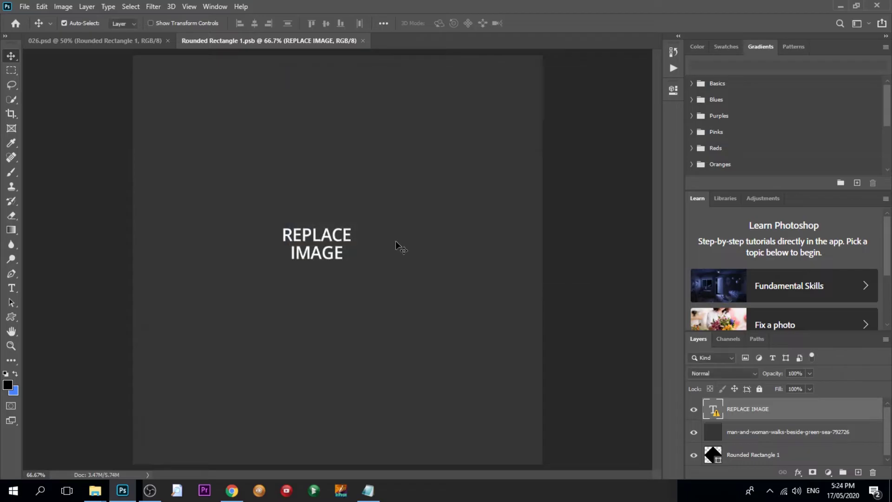
left_click(694, 409)
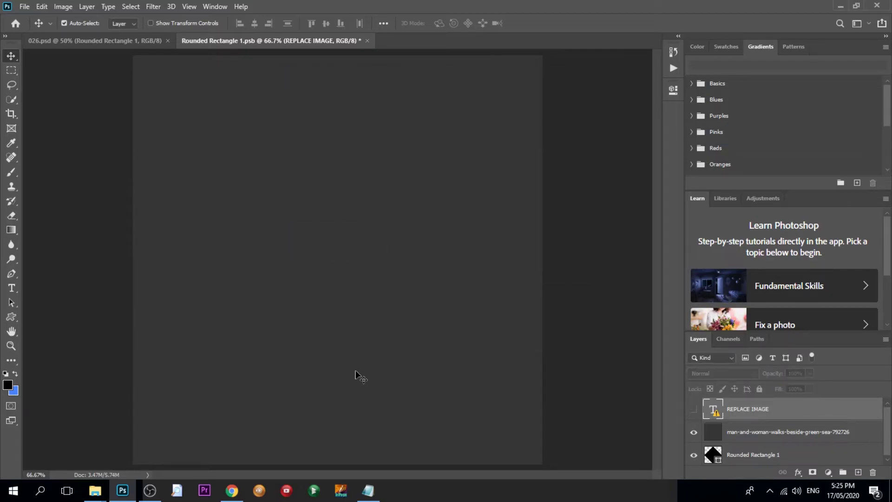
left_click(356, 372)
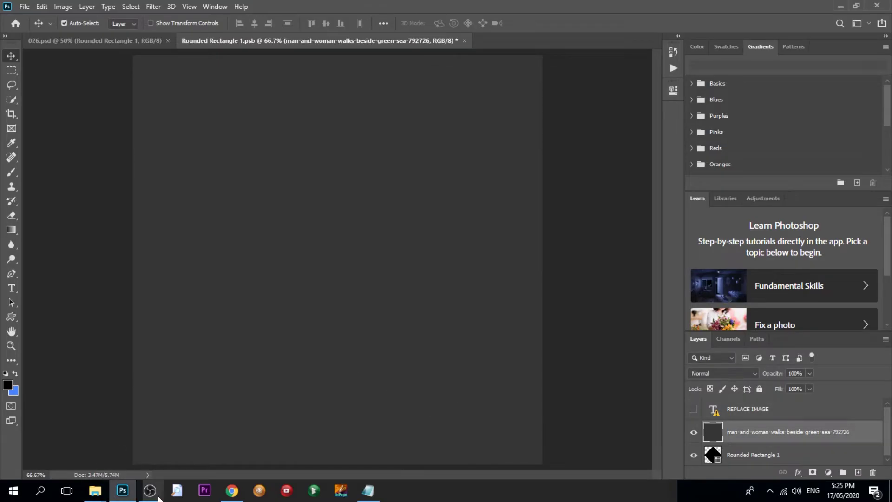
left_click(232, 490)
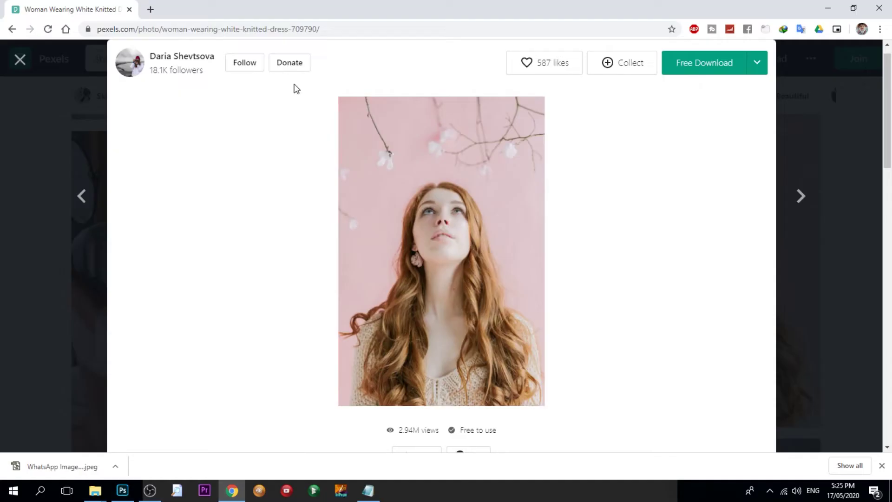
Replace the Pexels search with 'holiday' results and start typing 'holiday couple'
left_click(838, 164)
scroll(120, 123, "down", 5)
scroll(143, 128, "down", 5)
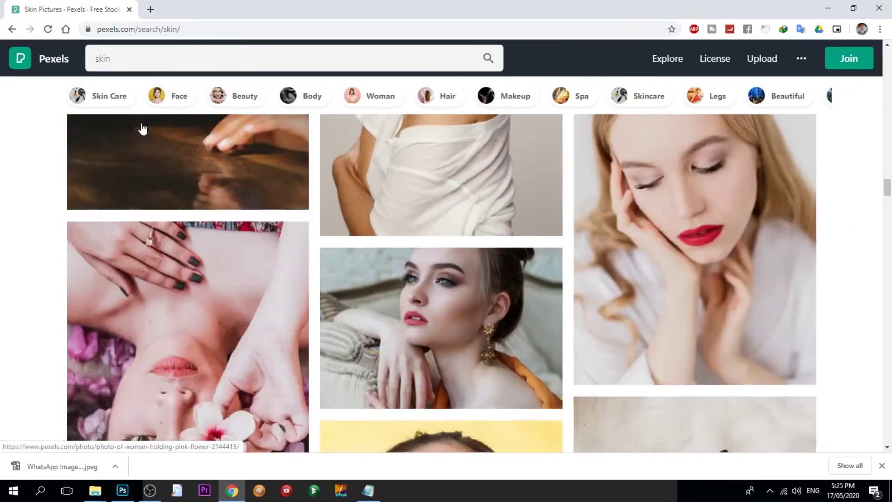
left_click(138, 57)
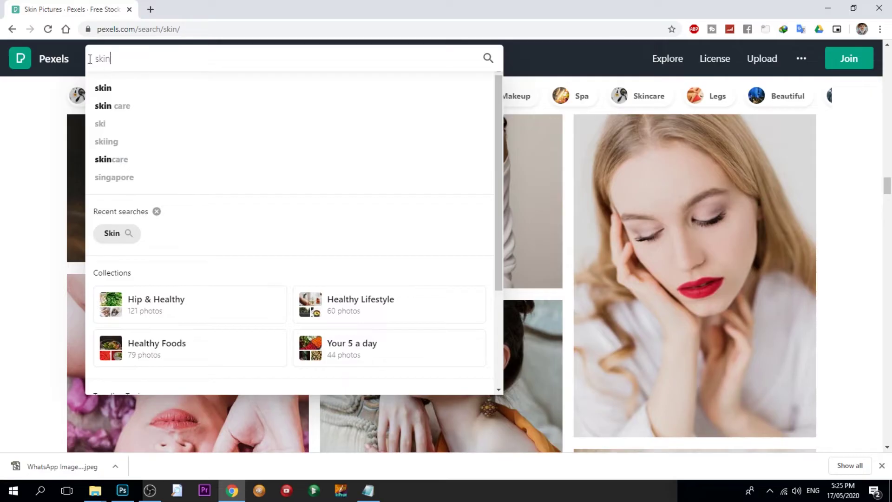
key("BackSpace")
key("BackSpace")
key("BackSpace")
key("BackSpace")
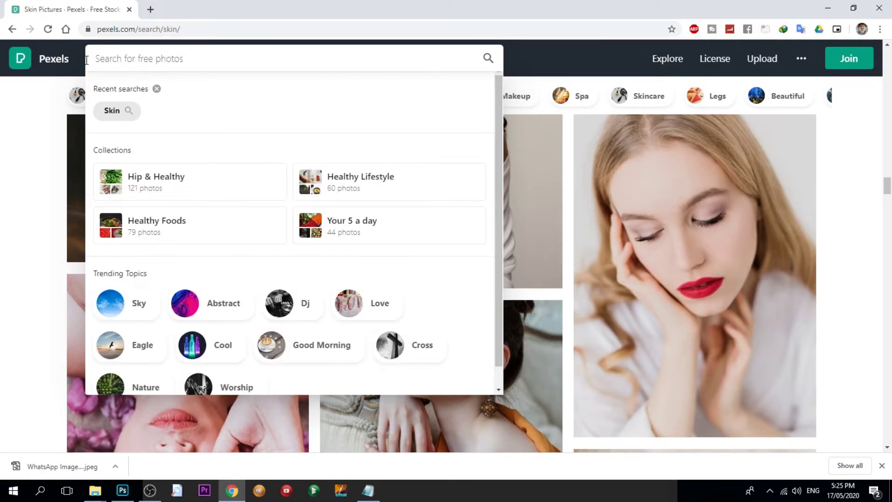
type("holi")
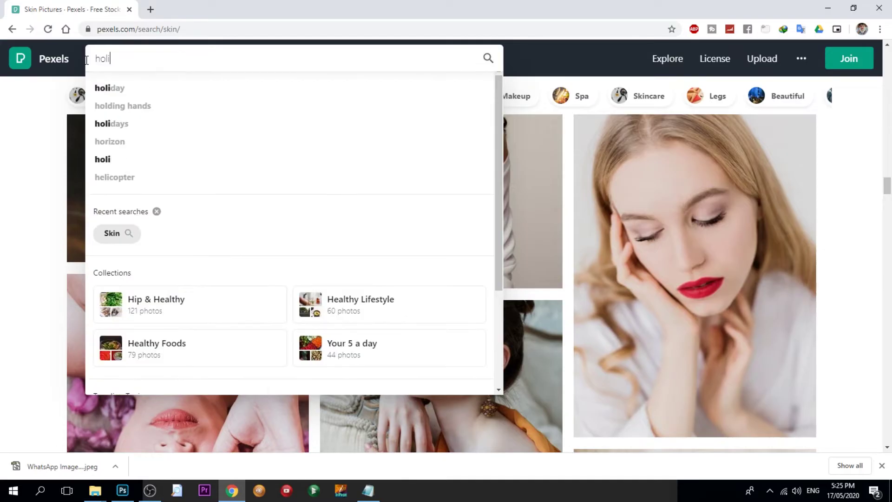
type("da")
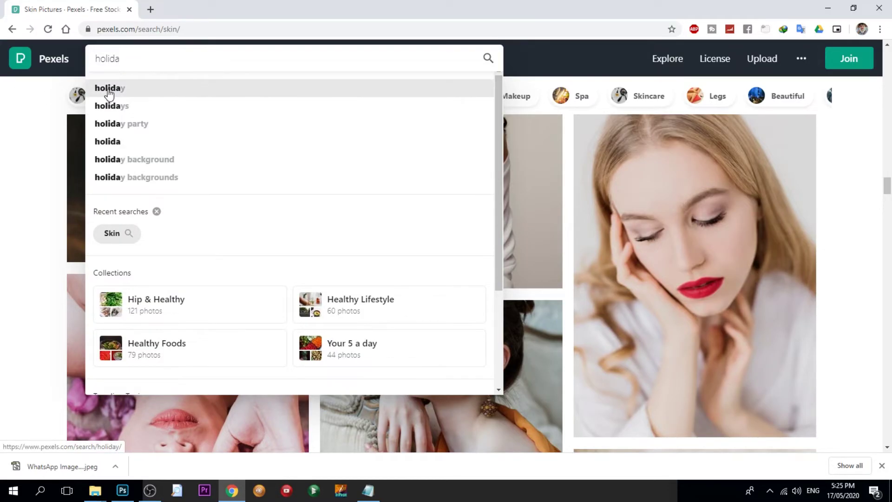
left_click(122, 111)
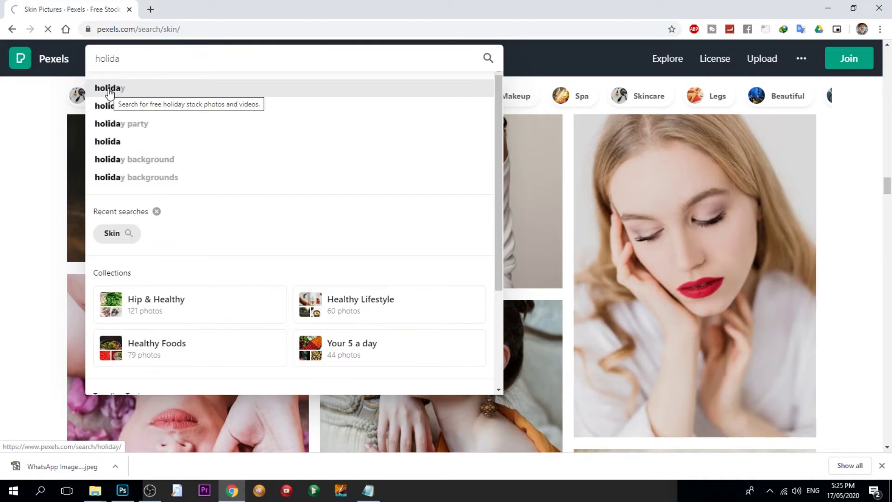
left_click(110, 93)
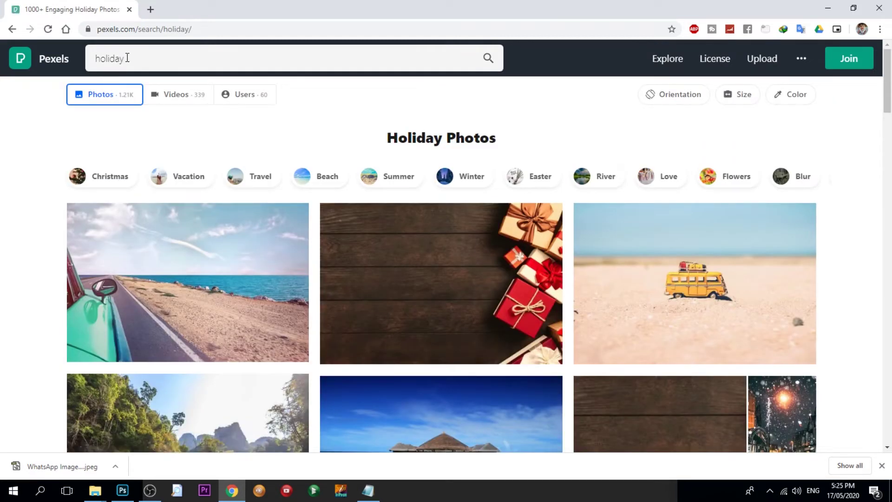
left_click(153, 70)
type("cou")
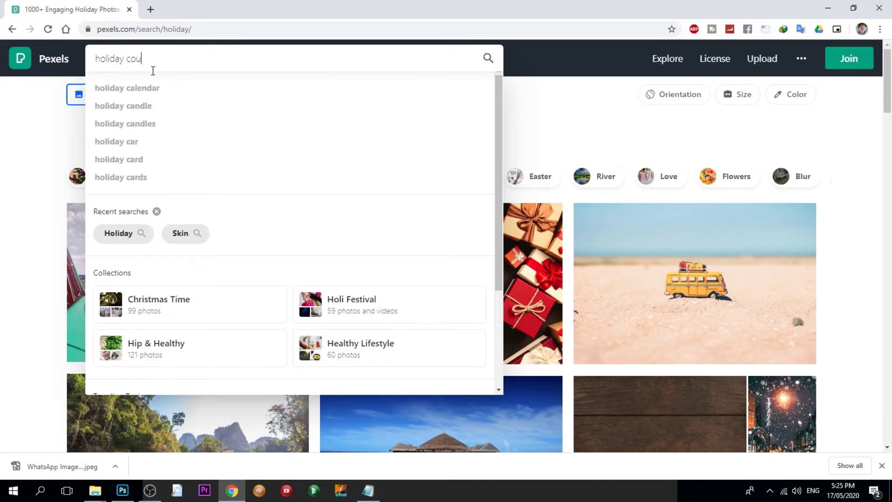
type("ple")
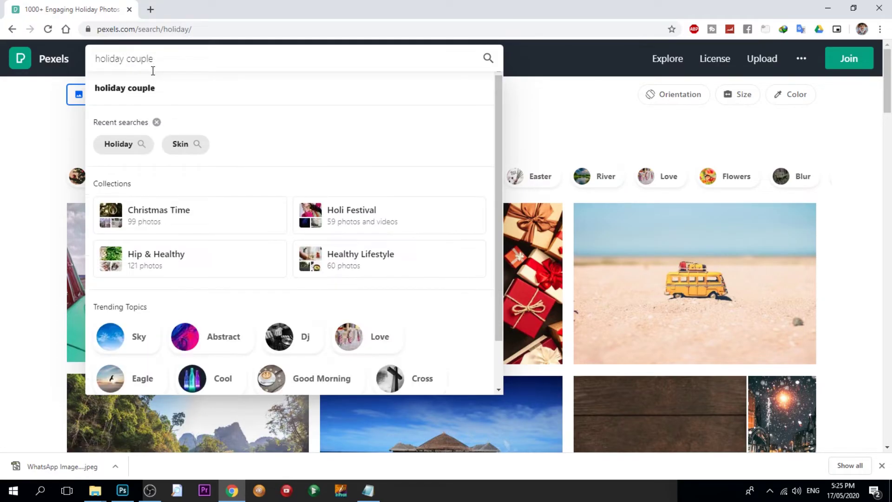
Run the 'holiday couple' search on Pexels and browse the results
left_click(149, 89)
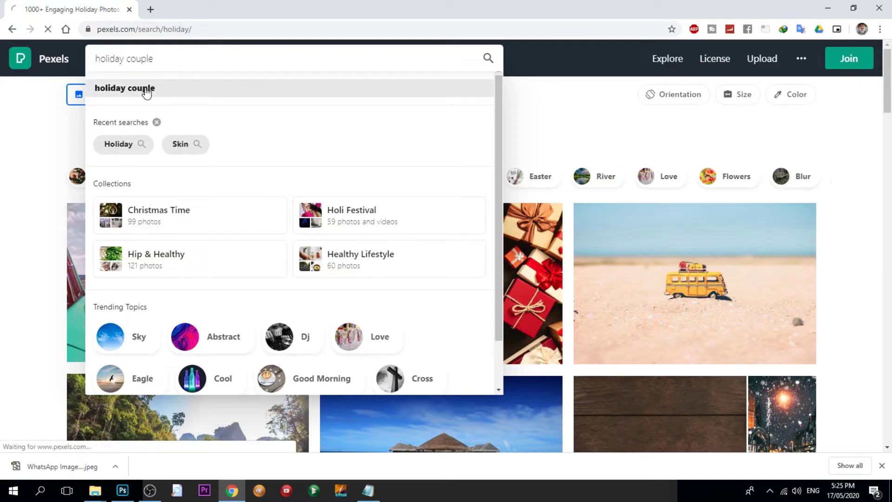
mouse_move(440, 243)
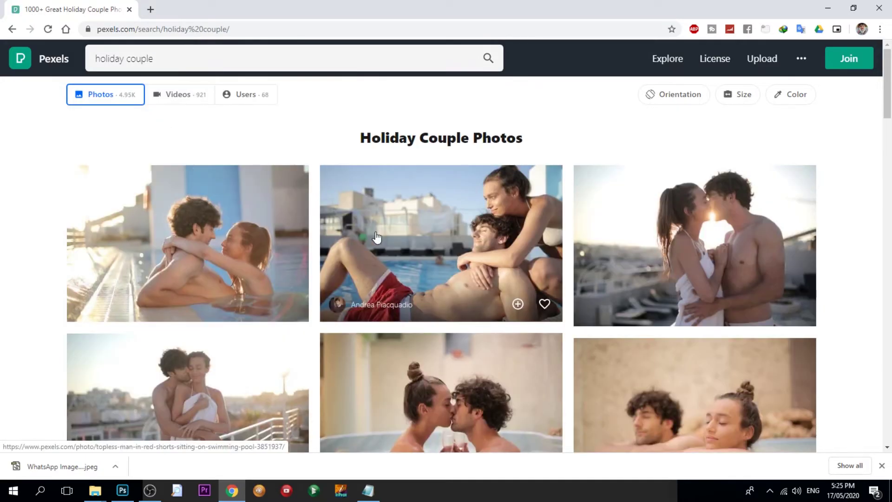
scroll(203, 233, "down", 5)
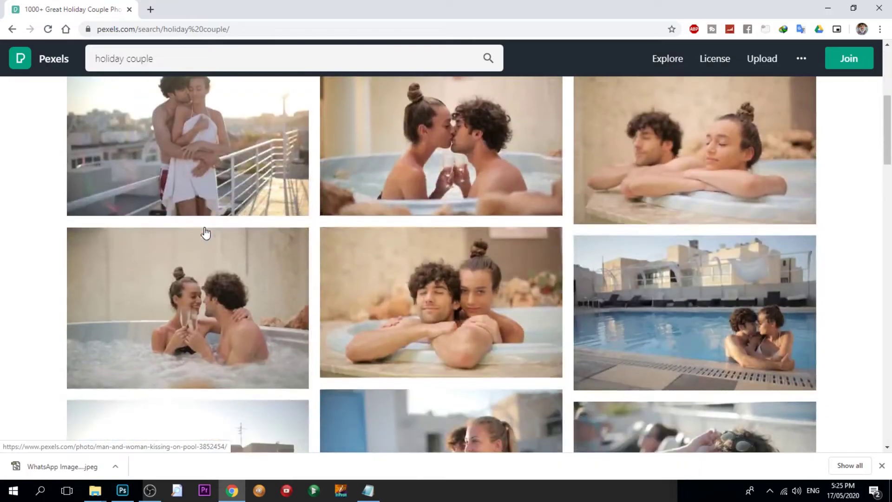
scroll(581, 294, "down", 2)
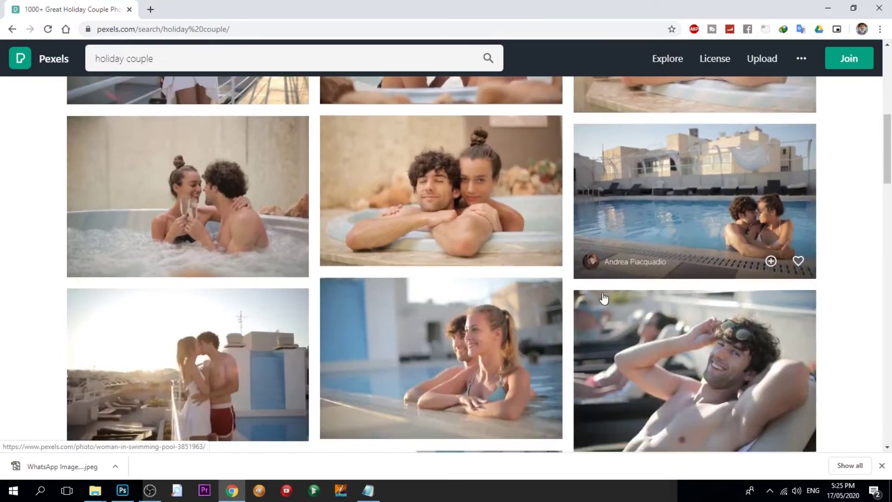
scroll(599, 297, "down", 1)
scroll(604, 298, "down", 3)
scroll(604, 297, "down", 1)
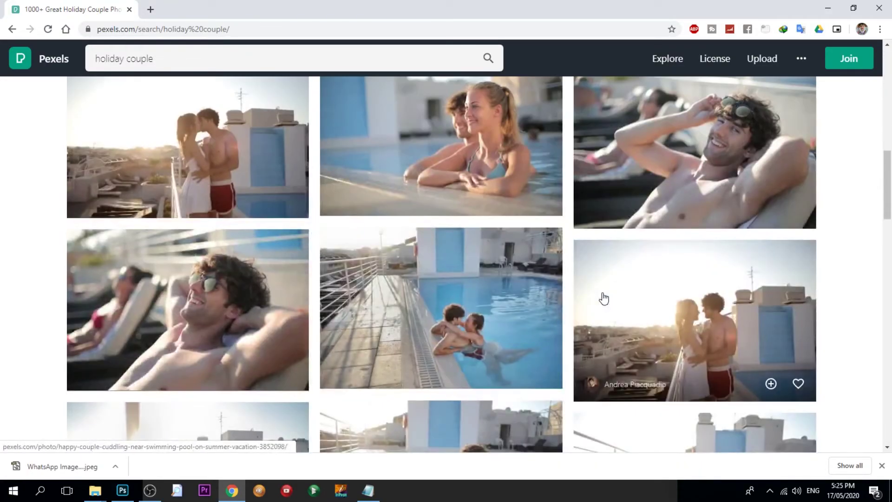
scroll(604, 297, "down", 5)
scroll(604, 297, "down", 3)
scroll(604, 298, "down", 5)
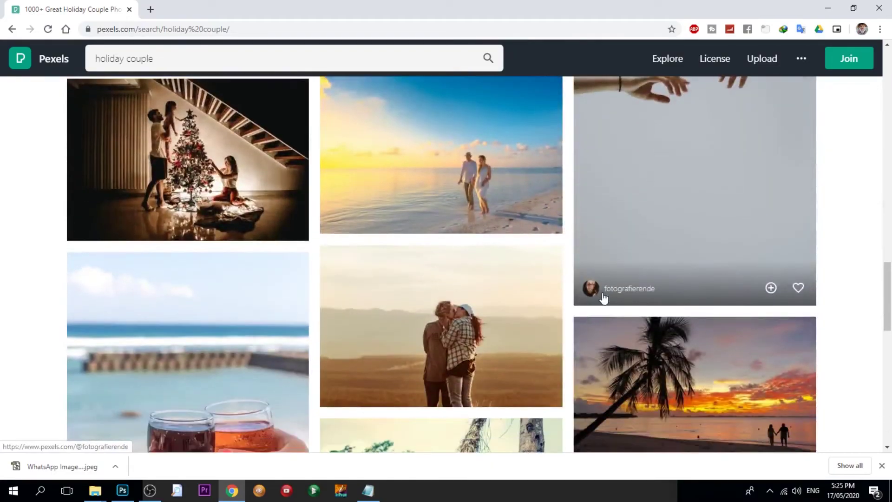
scroll(606, 293, "up", 2)
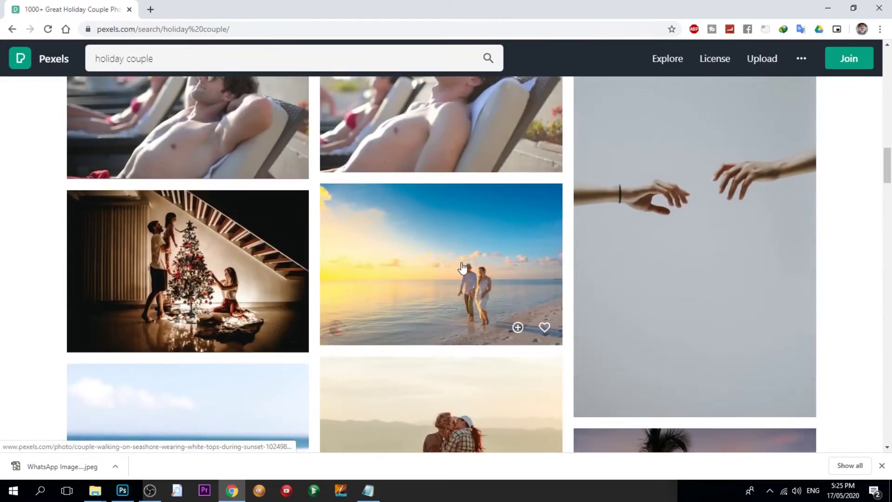
Copy the couple-walking-on-seashore photo and return to Photoshop
left_click(453, 260)
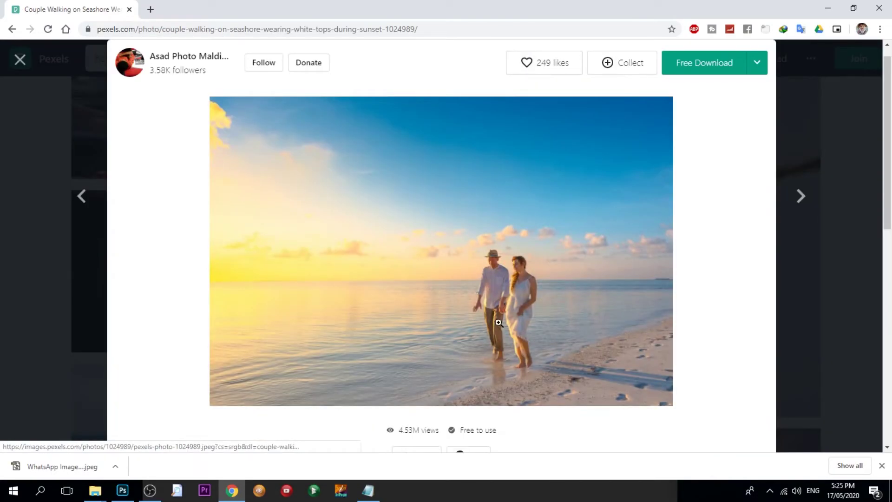
left_click(491, 292)
left_click(500, 291)
right_click(499, 281)
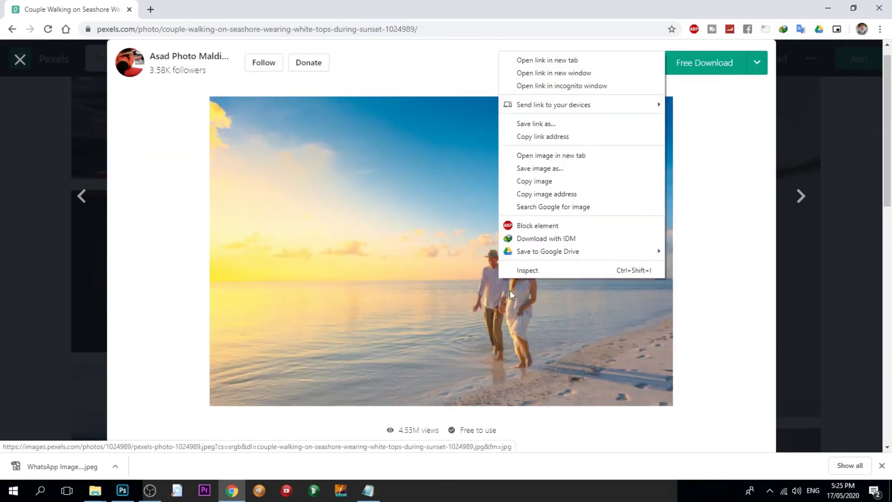
left_click(537, 181)
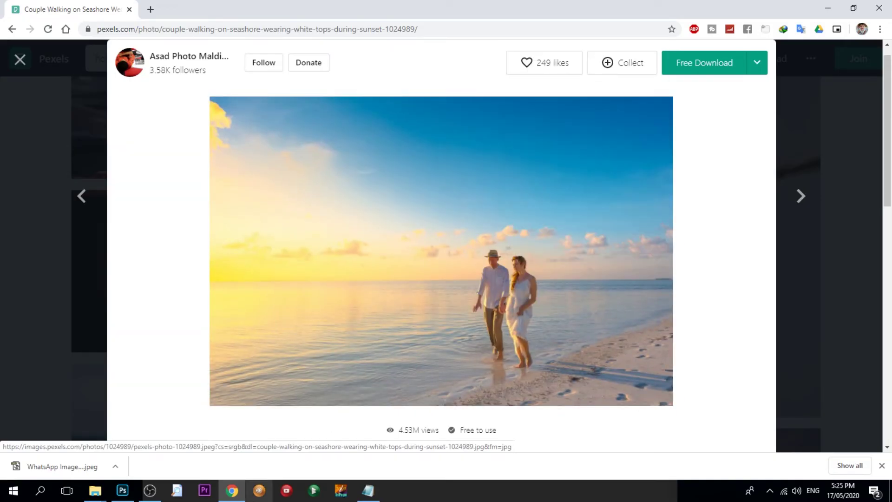
left_click(123, 491)
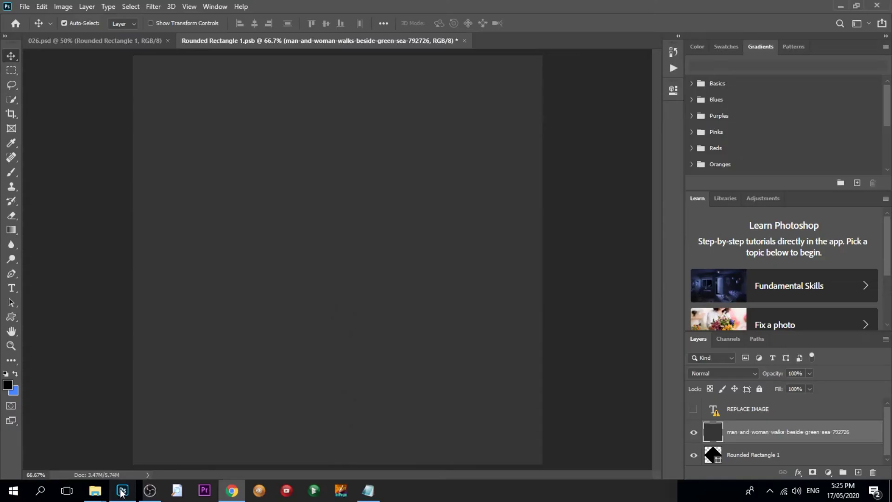
Paste the seashore couple photo into Rounded Rectangle 1.psb as a new layer
left_click(24, 6)
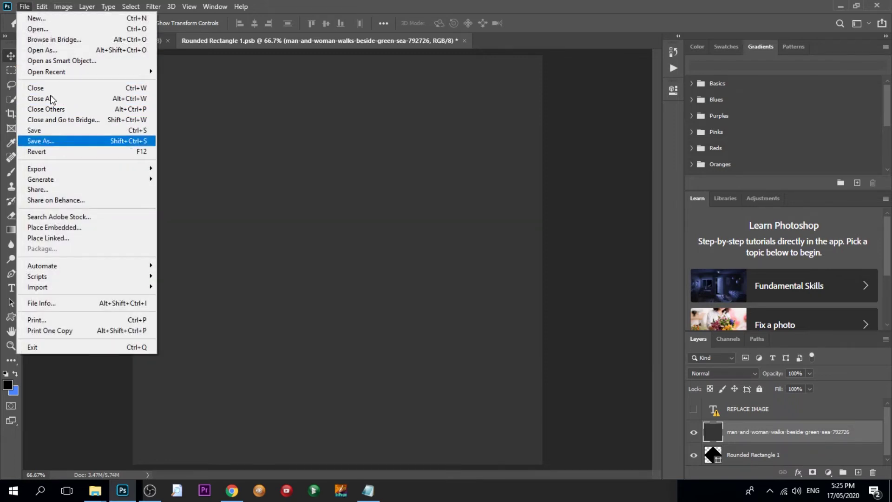
left_click(41, 8)
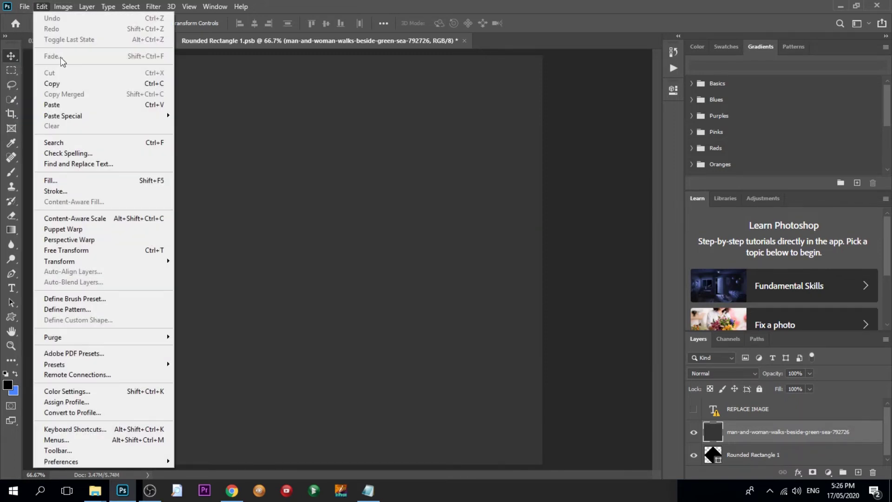
left_click(73, 109)
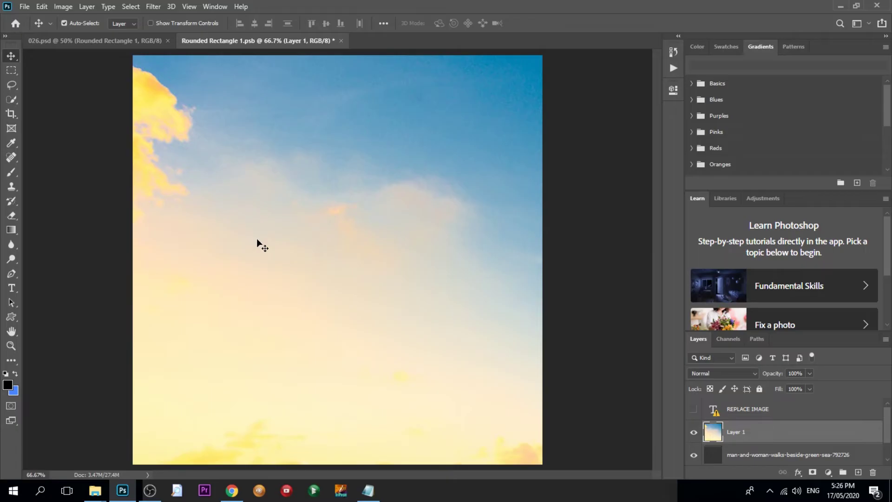
key("ctrl+minus")
key("ctrl+minus")
key("ctrl+minus")
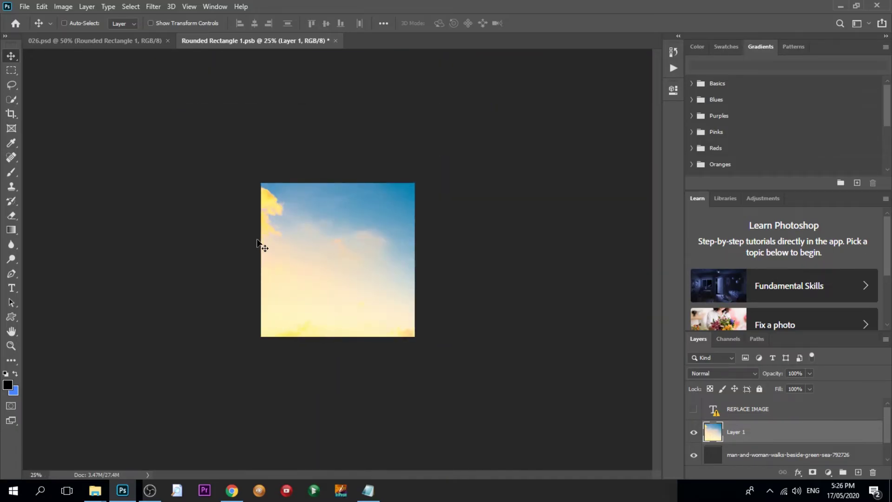
Scale the photo to about 53% to cover the square, centre the couple, and close
key("ctrl+t")
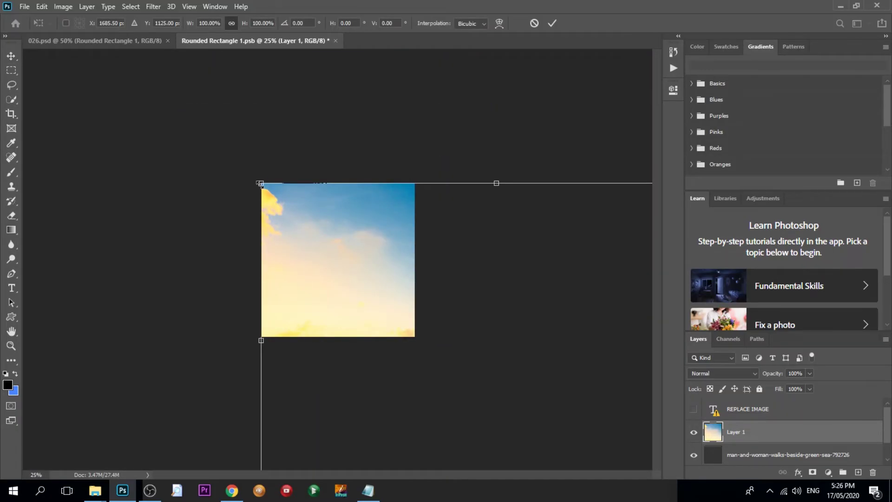
left_click_drag(259, 183, 515, 355)
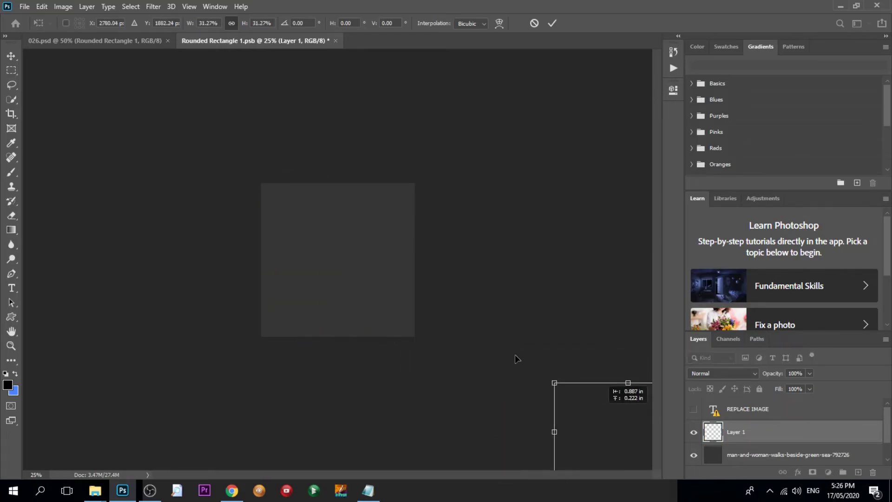
left_click_drag(601, 415, 273, 233)
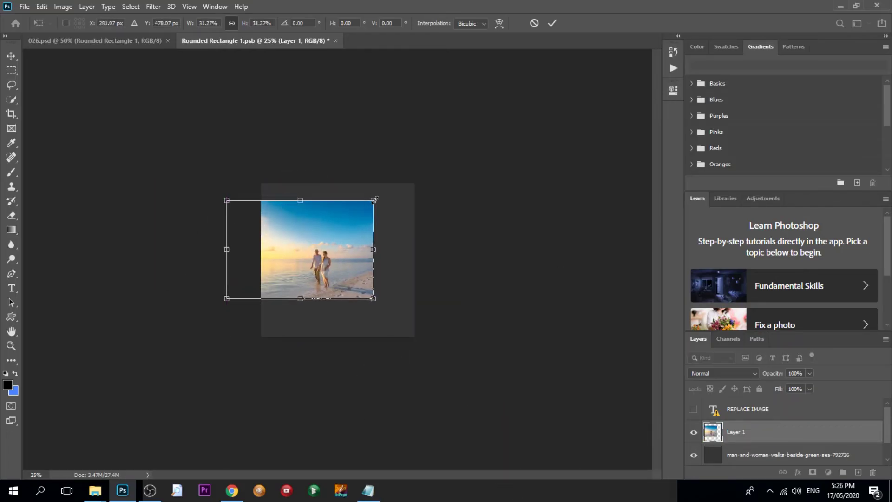
left_click_drag(376, 198, 417, 171)
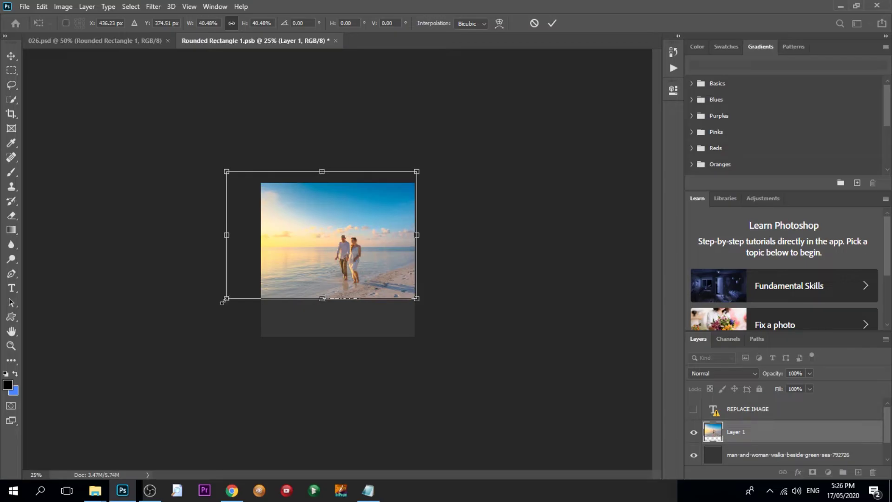
left_click_drag(223, 301, 167, 338)
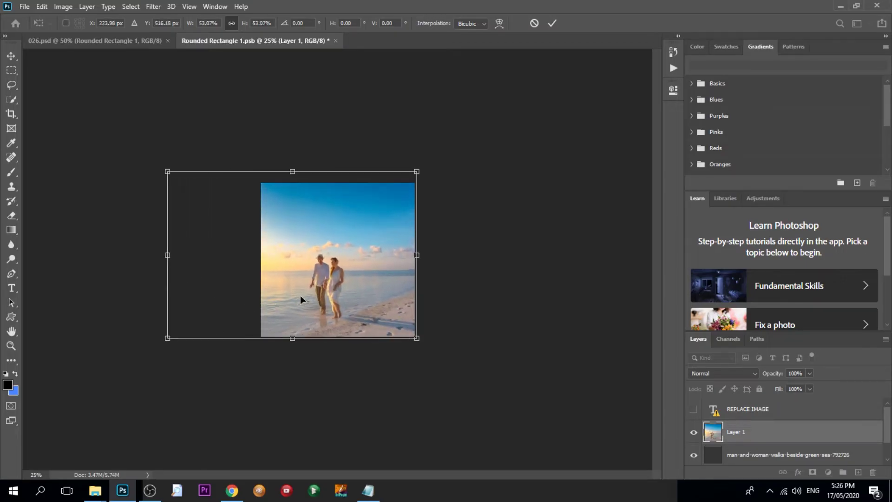
mouse_move(301, 299)
left_mouse_down()
mouse_move(407, 297)
mouse_move(354, 301)
left_mouse_up()
left_click_drag(349, 301, 348, 299)
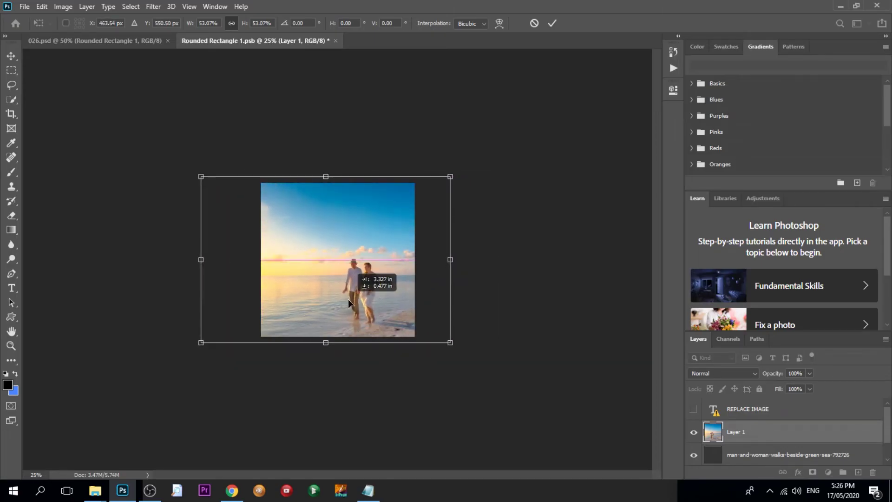
key("Return")
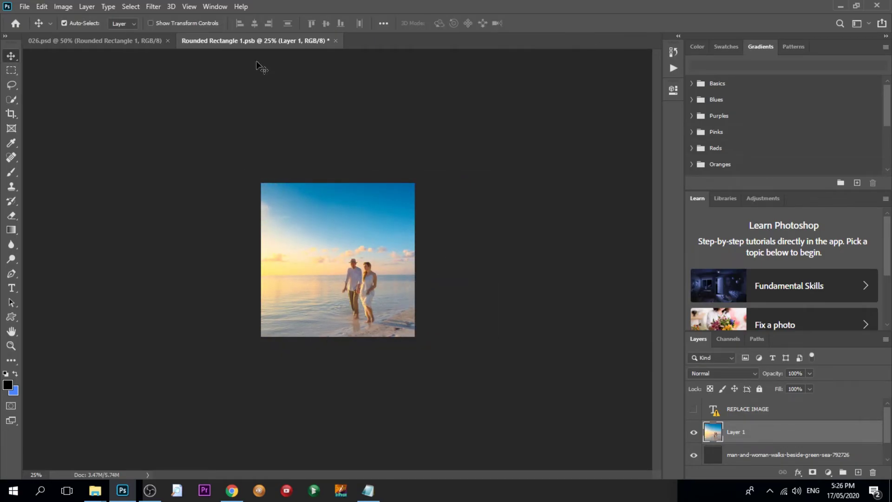
left_click(334, 41)
Save the frame change, open Rounded Rectangle 2 copy 2.psb, and return to Pexels
left_click(393, 185)
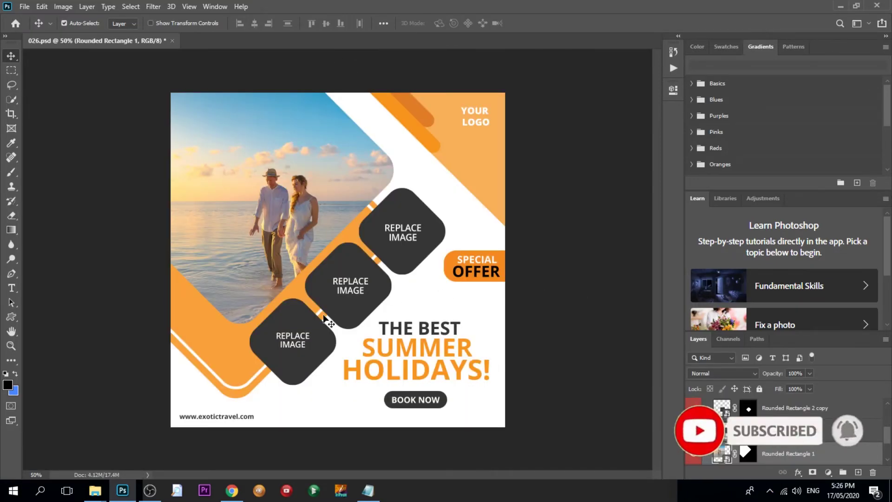
left_click_drag(275, 343, 307, 348)
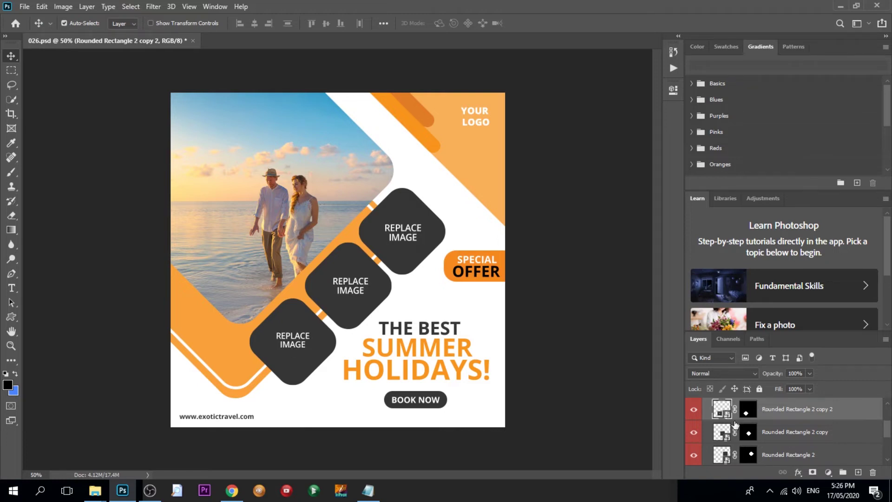
double_click(722, 409)
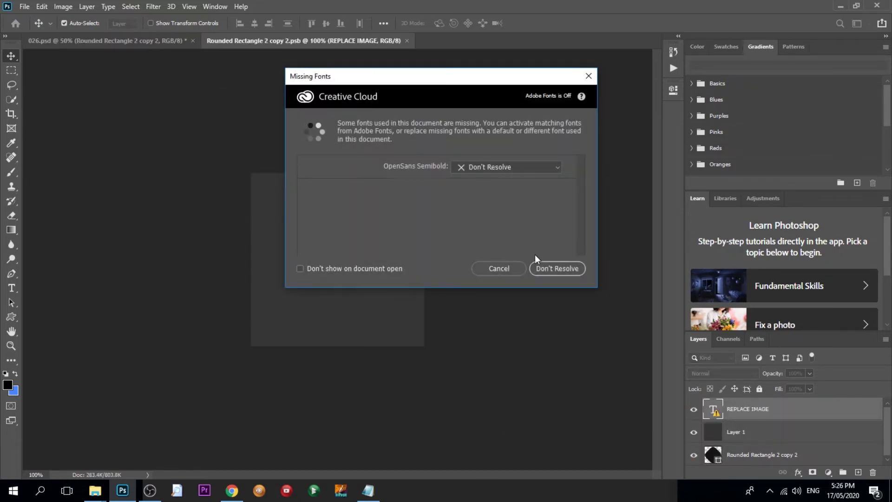
left_click(560, 269)
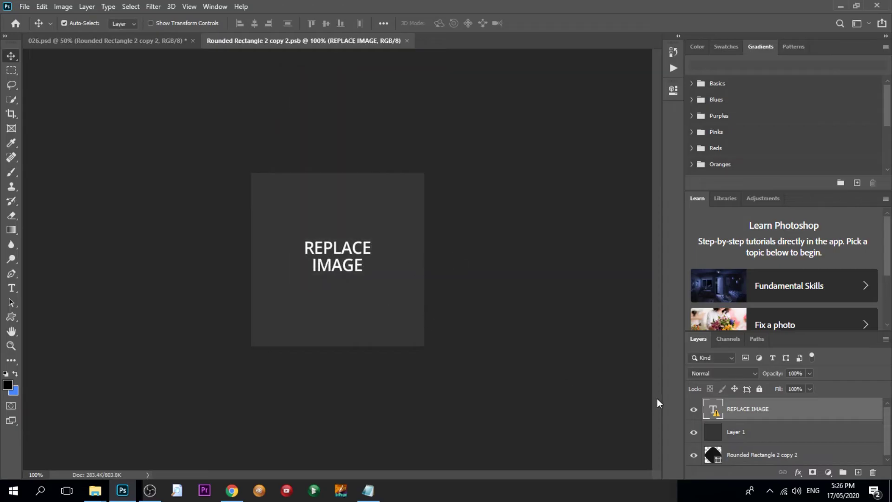
left_click(342, 324)
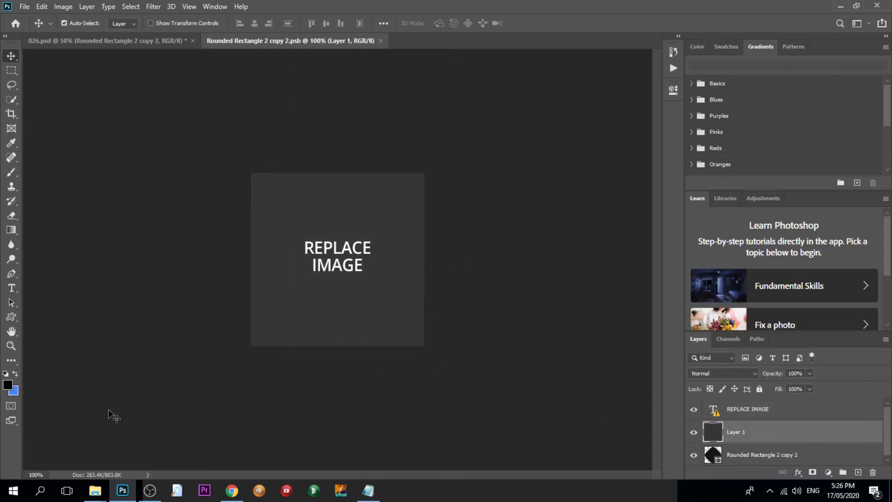
left_click(95, 491)
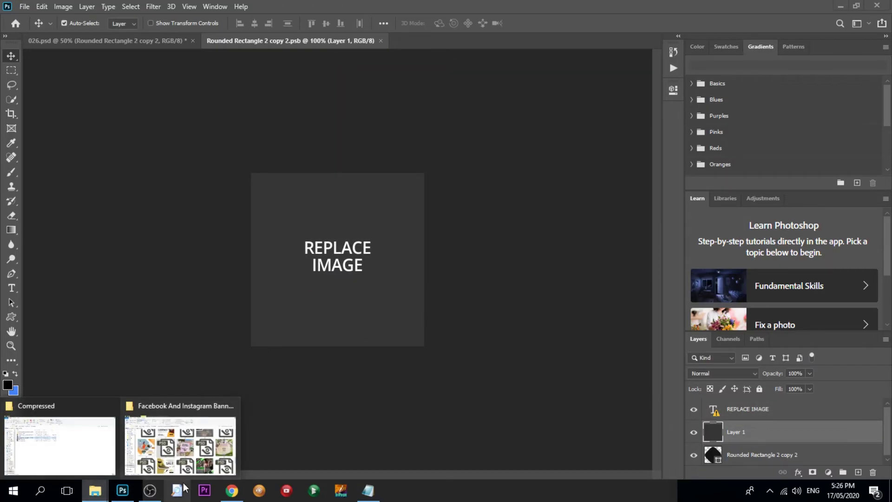
left_click(233, 491)
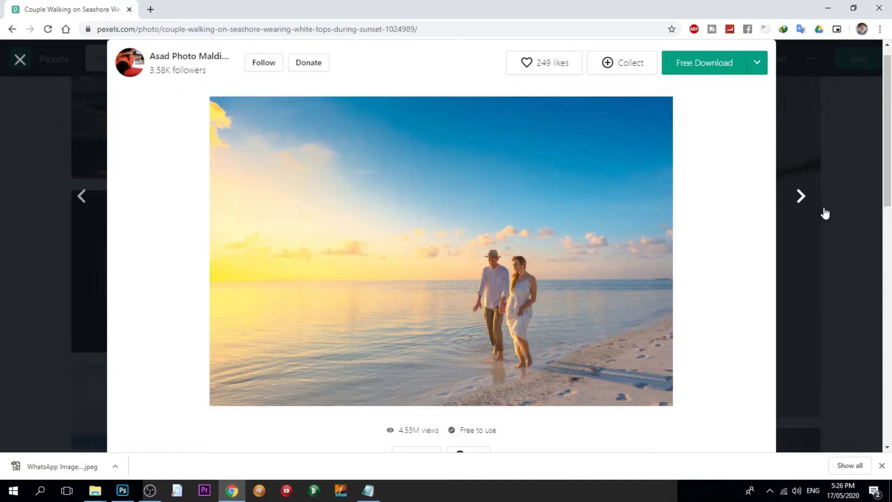
Remove 'couple' from the Pexels search and browse the holiday photo results
left_click(779, 204)
left_click_drag(127, 58, 170, 54)
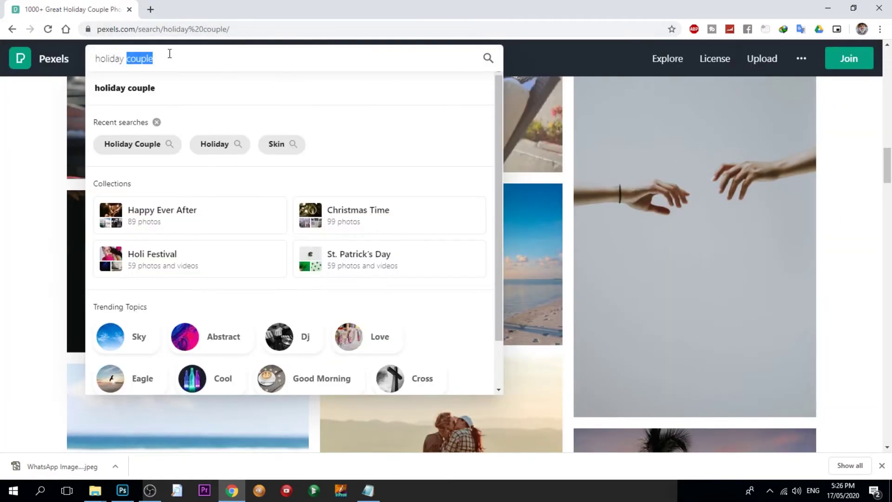
key("BackSpace")
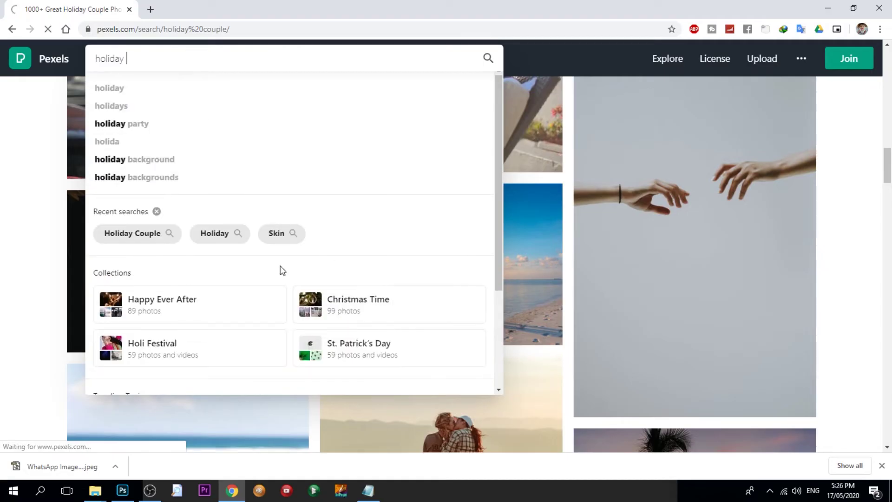
key("Return")
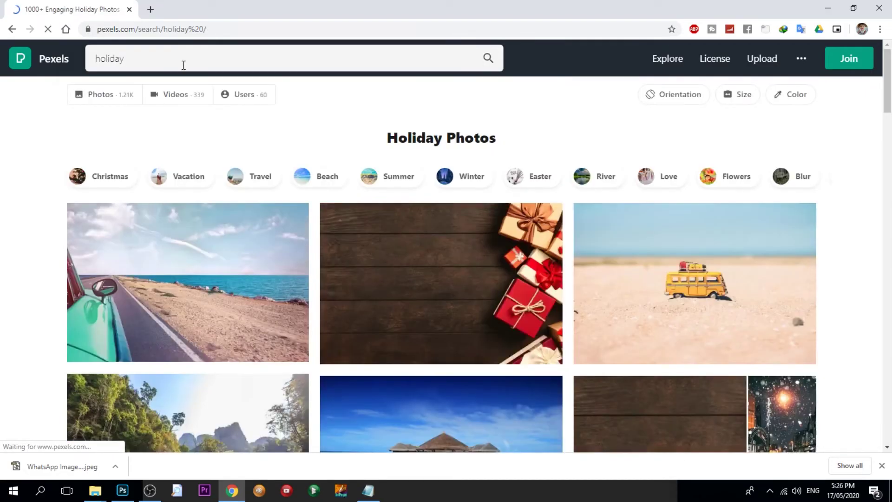
scroll(305, 271, "down", 3)
scroll(325, 274, "down", 4)
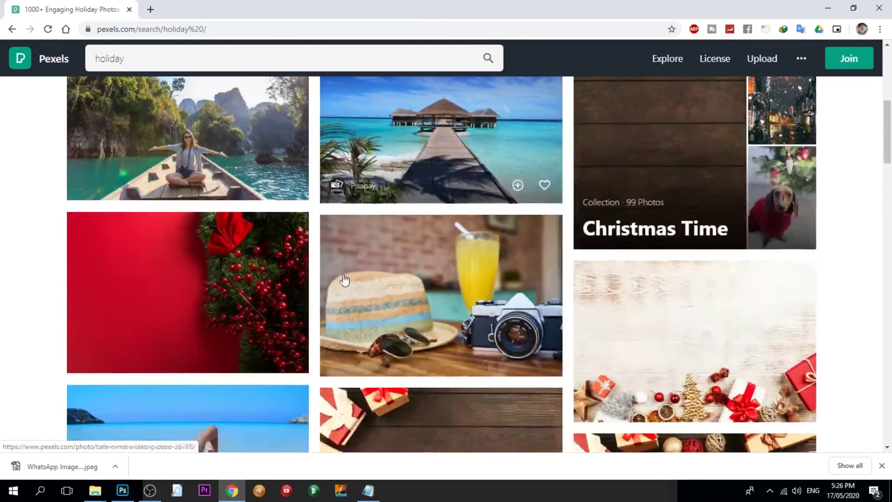
scroll(481, 339, "down", 1)
scroll(481, 340, "down", 5)
scroll(481, 340, "down", 7)
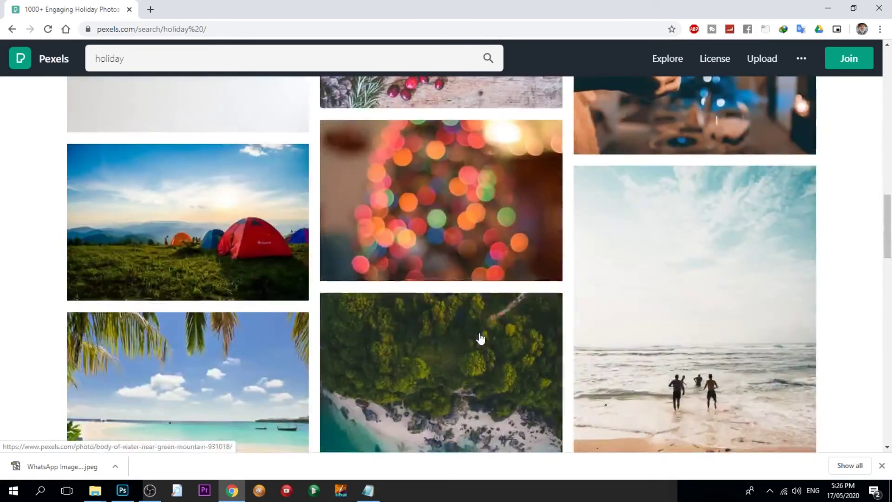
scroll(481, 339, "down", 3)
scroll(481, 339, "down", 5)
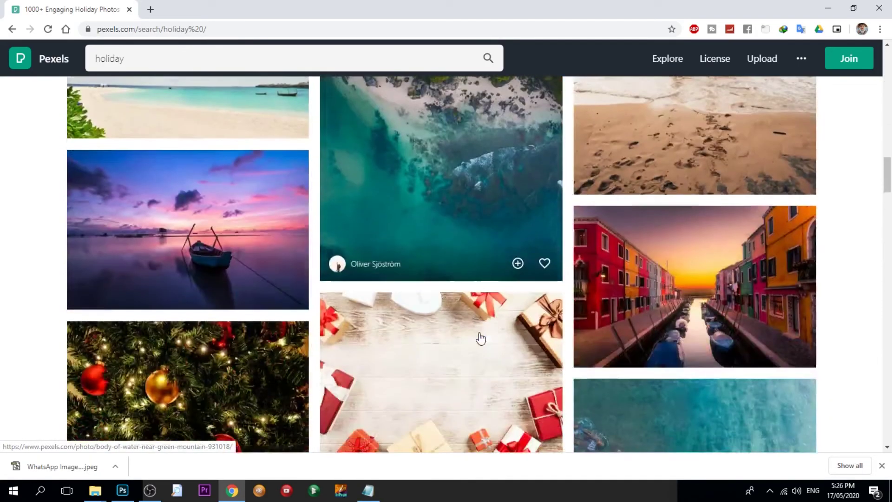
scroll(481, 339, "down", 3)
scroll(481, 340, "down", 1)
scroll(481, 339, "up", 3)
scroll(481, 339, "up", 7)
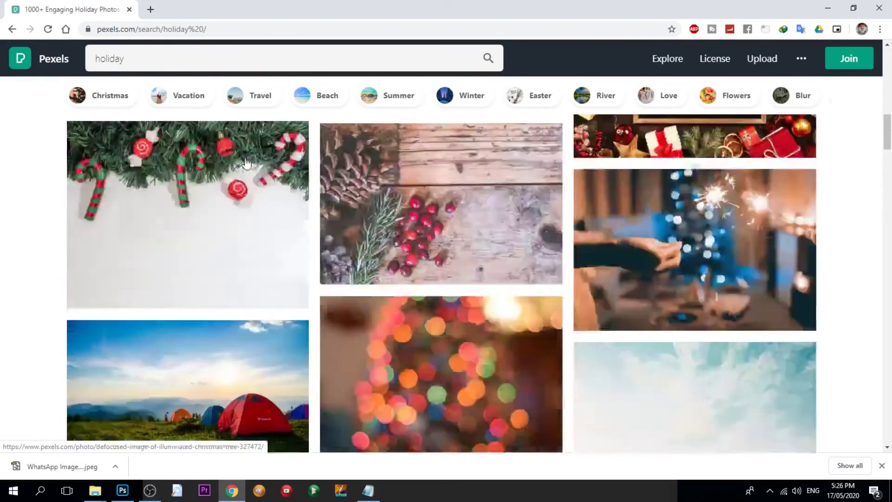
scroll(481, 339, "up", 3)
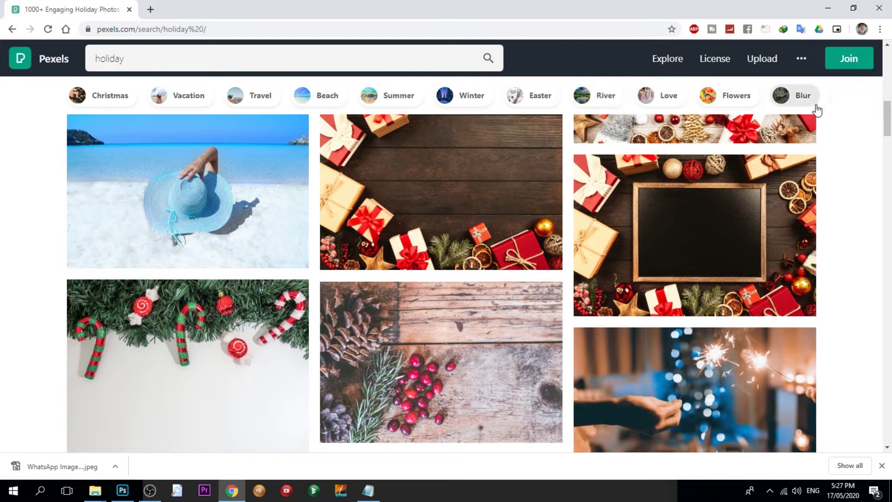
Browse the Travel photo category results on Pexels
left_click(242, 99)
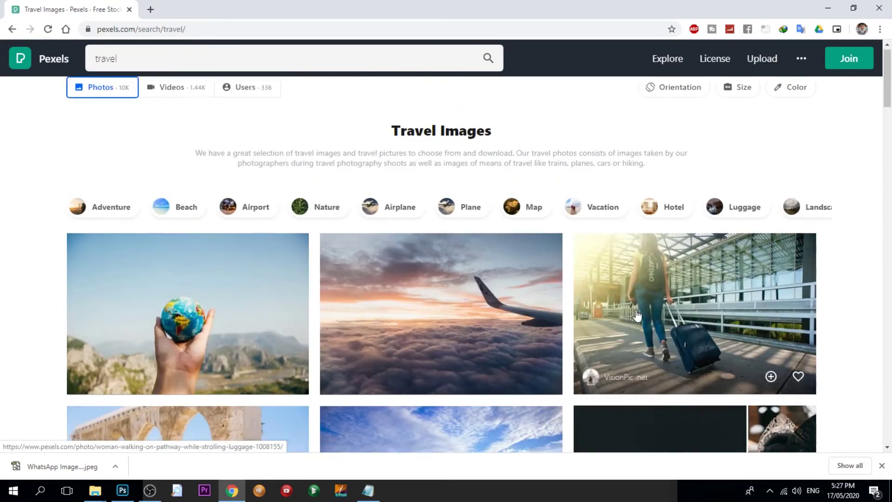
scroll(571, 334, "down", 5)
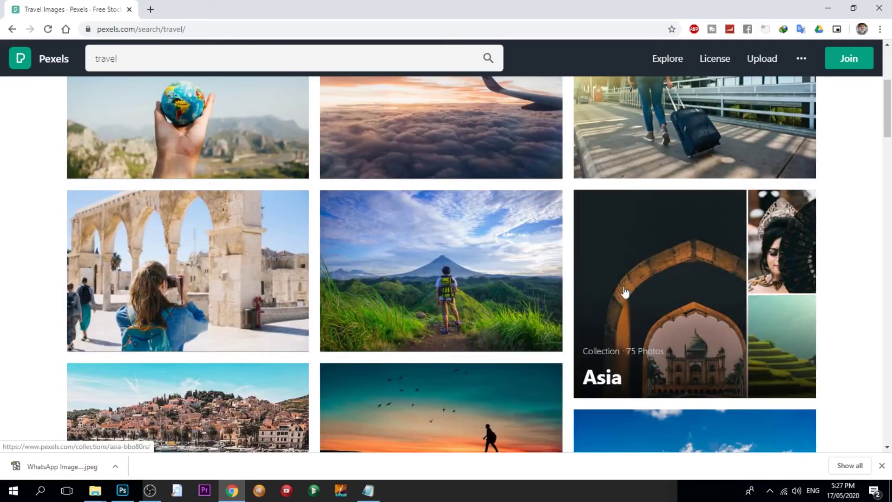
scroll(514, 298, "down", 1)
scroll(512, 295, "down", 1)
scroll(379, 310, "up", 2)
scroll(379, 310, "down", 5)
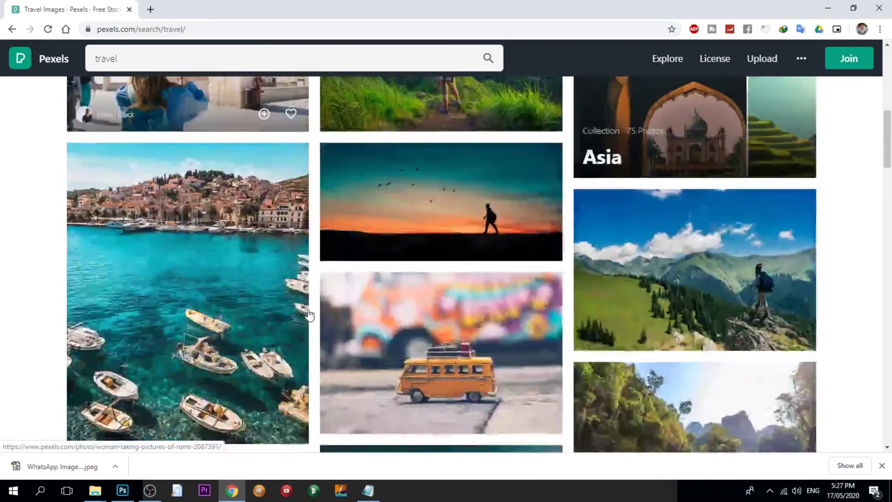
scroll(325, 311, "up", 5)
Copy the backpacker-on-the-hill photo and return to Photoshop
left_click(492, 262)
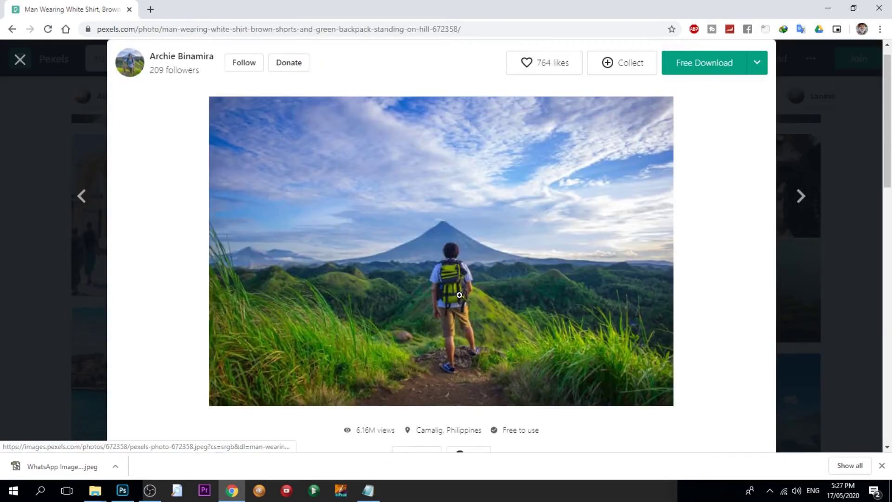
right_click(330, 267)
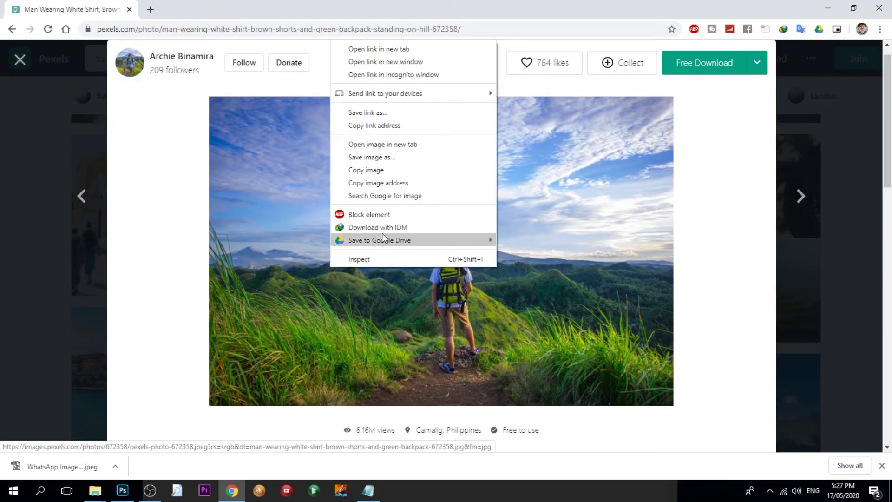
left_click(372, 170)
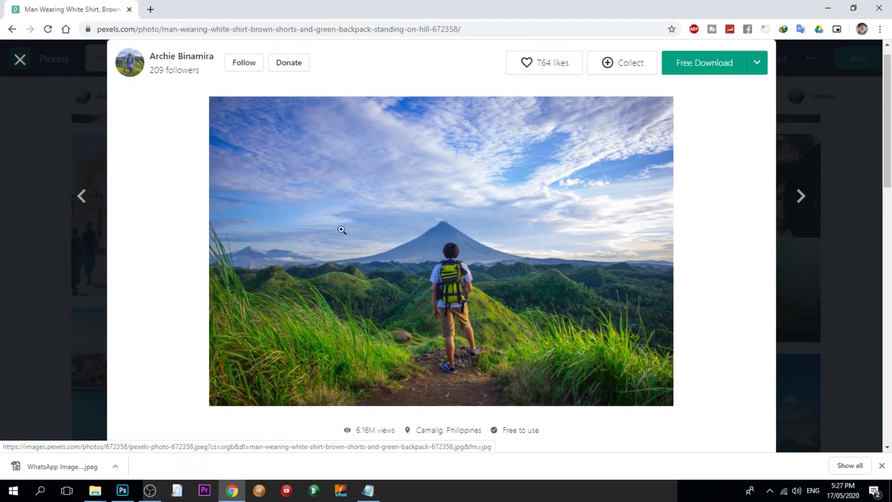
left_click(123, 490)
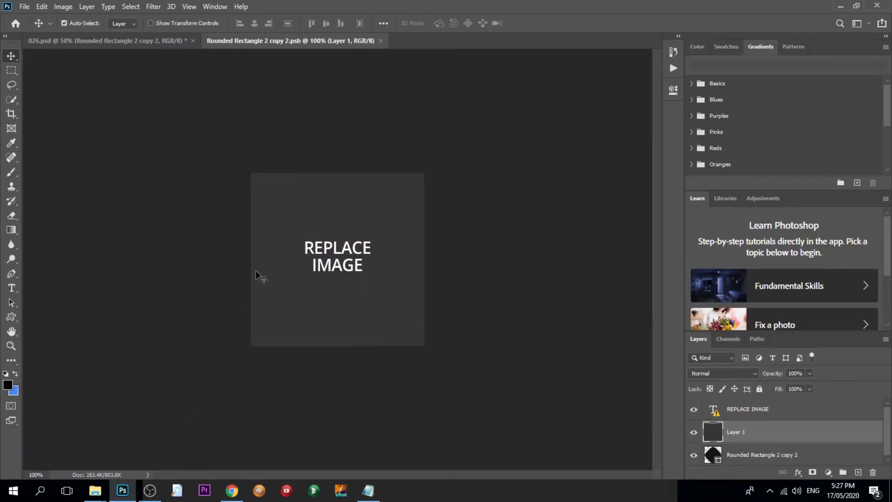
Paste the hiker photo into Rounded Rectangle 2 copy 2.psb as a new layer
left_click(22, 7)
left_click(42, 6)
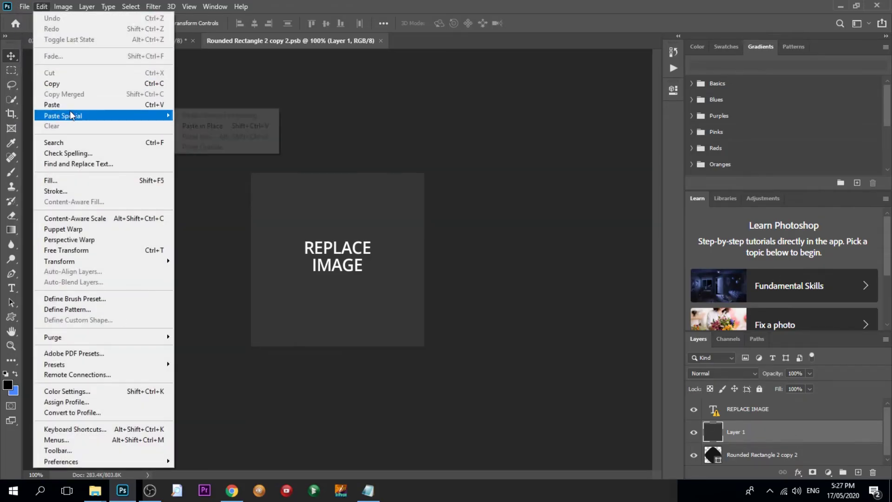
left_click(61, 105)
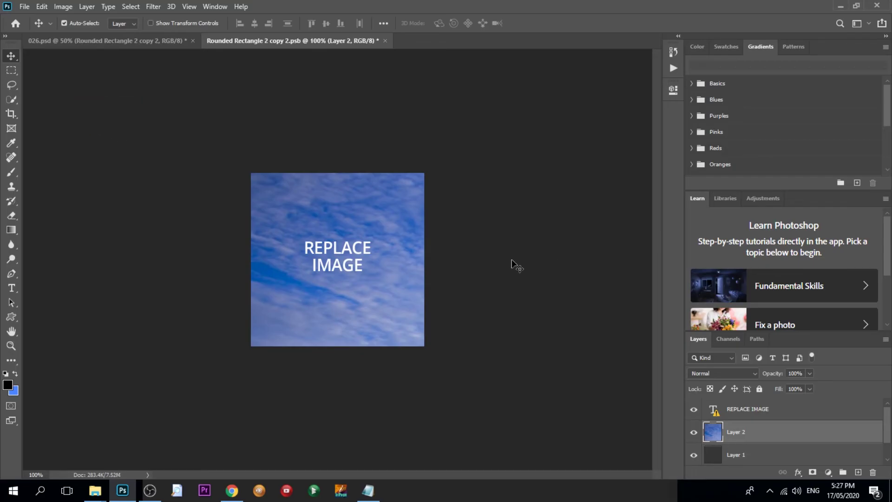
Scale the hiker photo to about 26% and centre it over the placeholder square
key("ctrl+t")
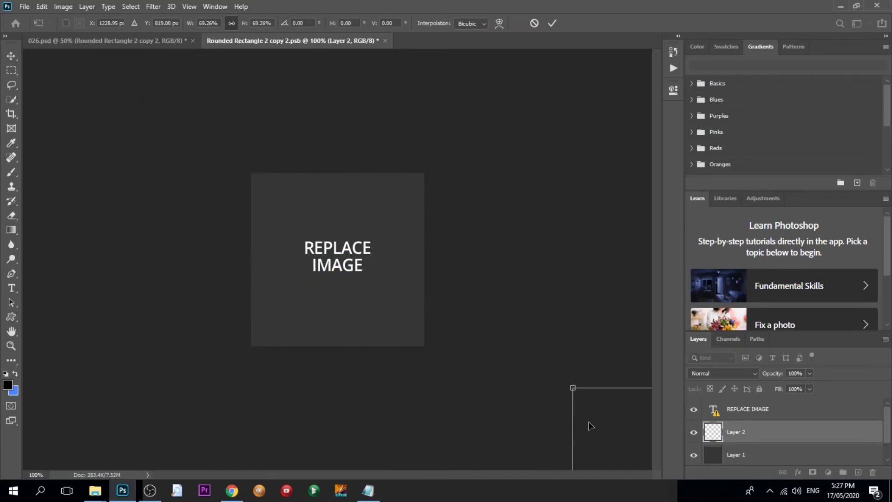
left_click_drag(250, 171, 228, 209)
left_click_drag(185, 165, 526, 395)
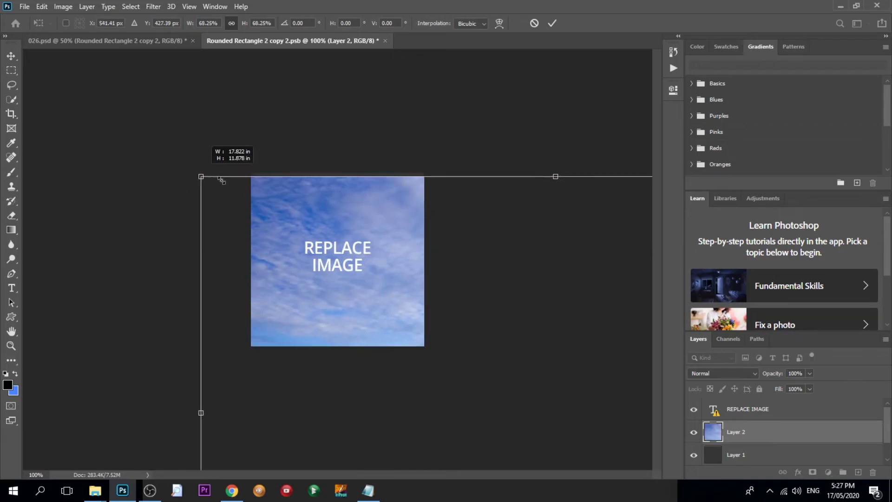
left_click_drag(585, 446, 230, 185)
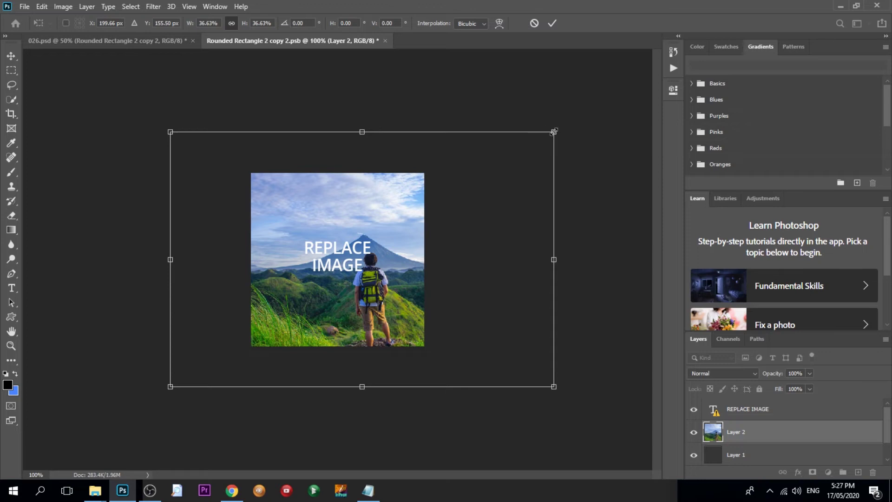
left_click_drag(554, 132, 445, 204)
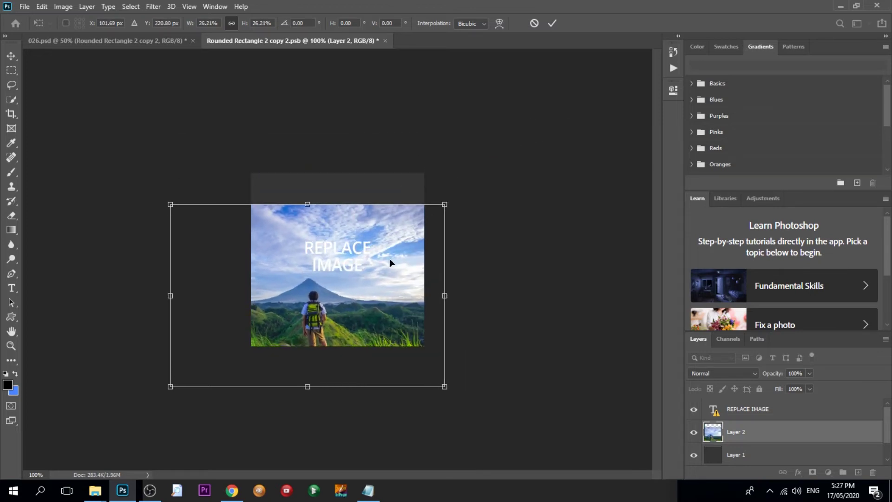
left_click_drag(389, 259, 432, 228)
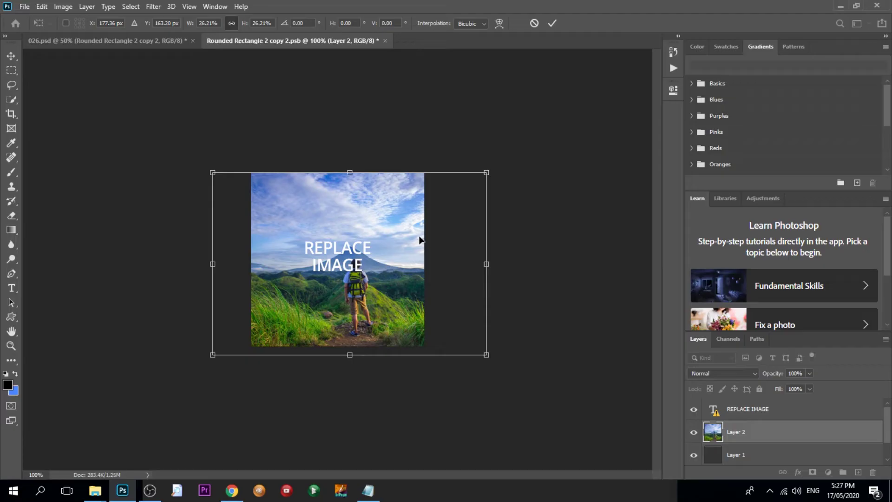
key("Return")
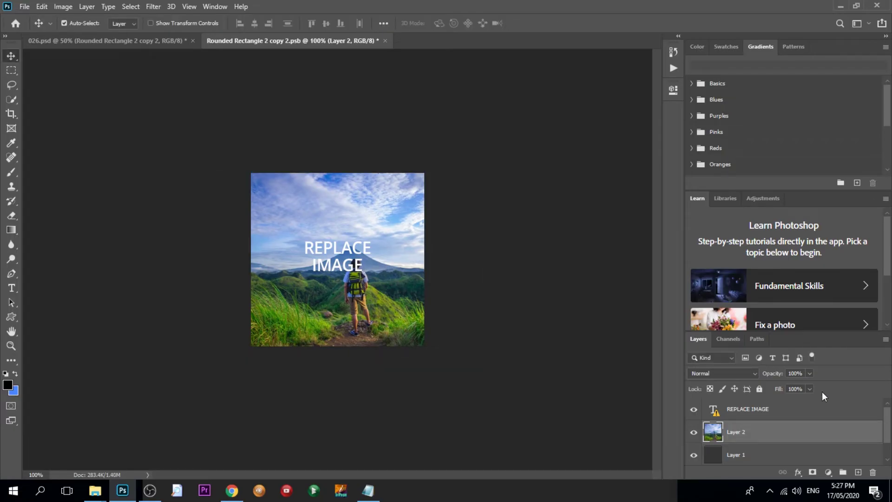
Hide the REPLACE IMAGE text and save the smart object back into 026.psd
left_click(694, 411)
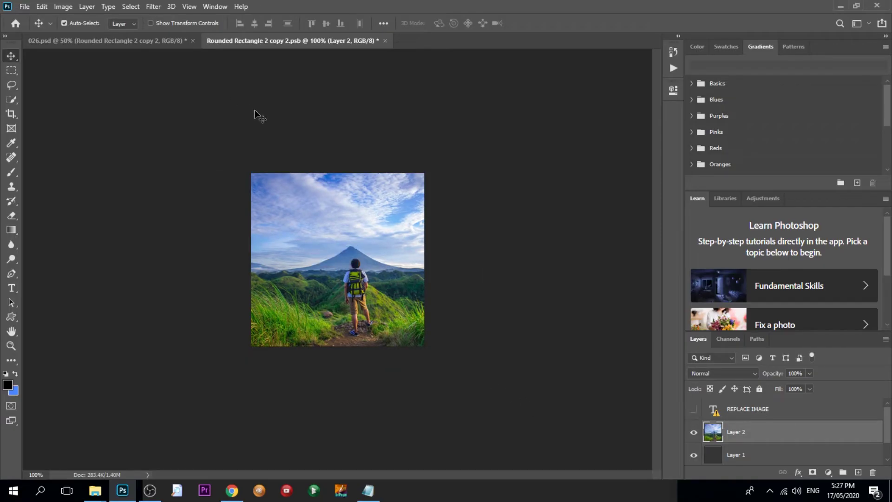
left_click(385, 40)
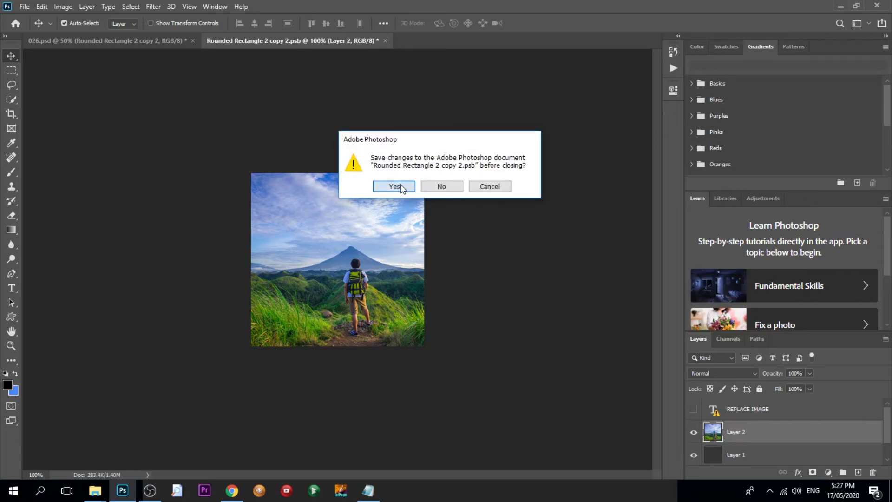
left_click(400, 184)
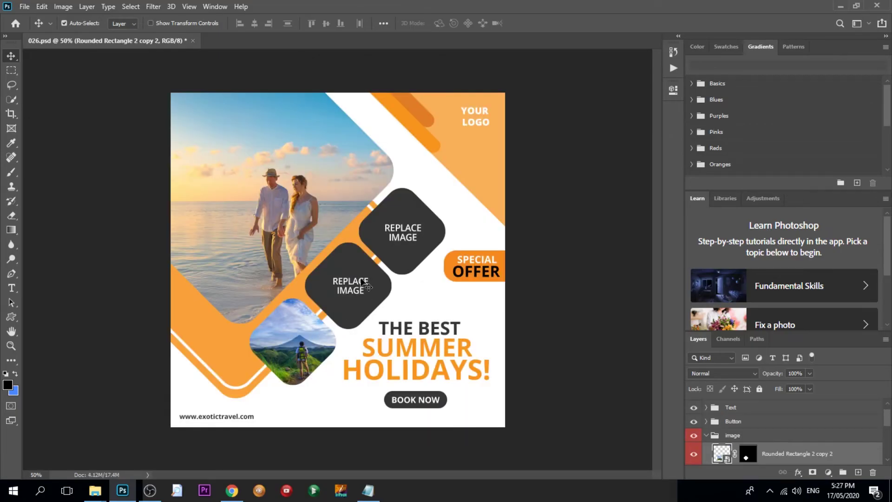
Open the Rounded Rectangle 2 copy smart object, then switch to Pexels in Chrome
left_click(364, 285)
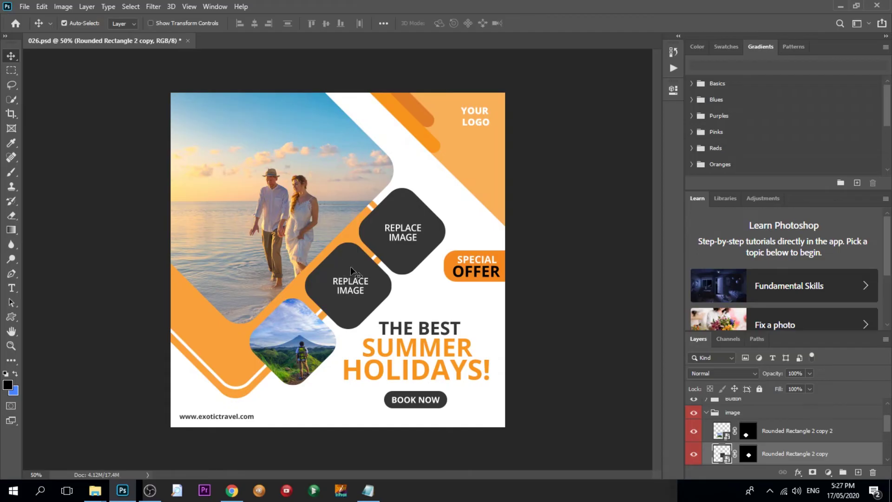
double_click(723, 453)
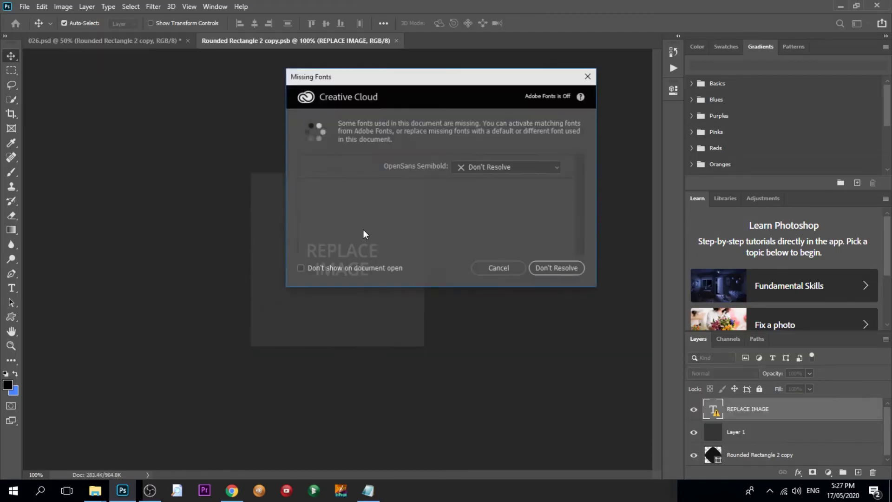
left_click(558, 267)
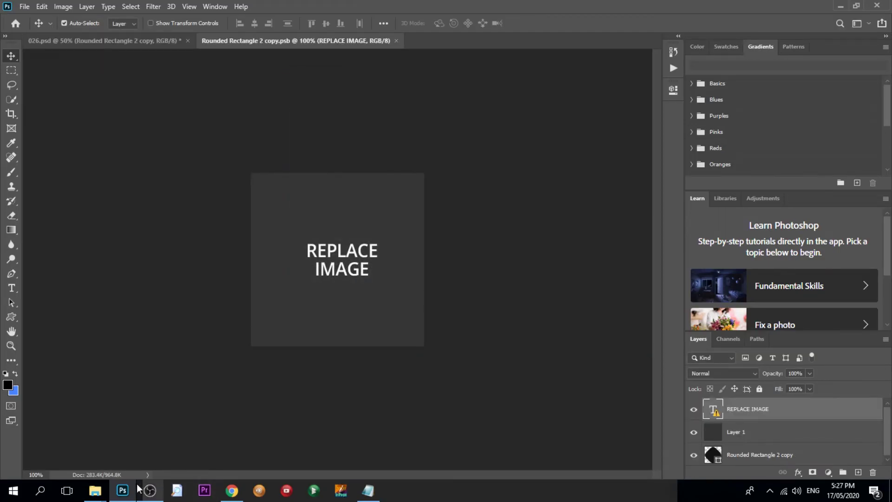
left_click(232, 490)
Go back to the Pexels travel results and open the Eiffel Tower photo
left_click(834, 201)
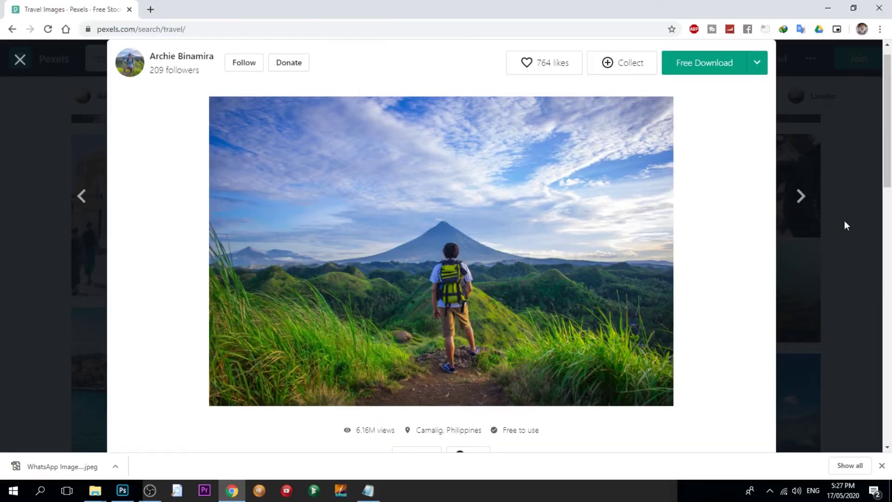
scroll(651, 306, "down", 2)
scroll(588, 300, "down", 5)
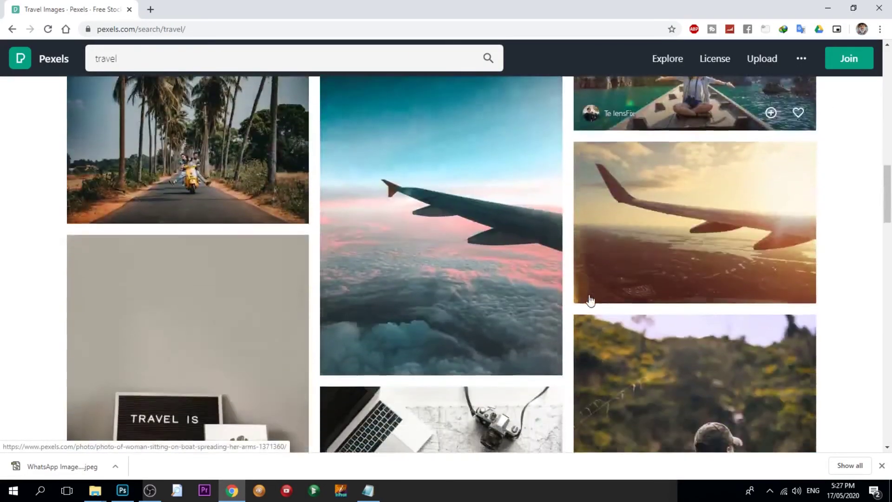
scroll(589, 300, "down", 3)
scroll(589, 300, "down", 4)
scroll(534, 269, "up", 2)
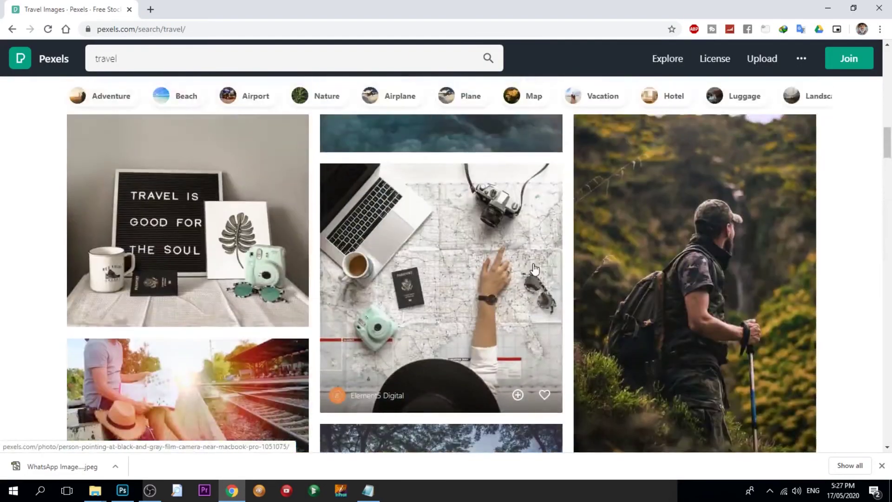
scroll(534, 268, "down", 7)
scroll(534, 269, "down", 4)
left_click(514, 184)
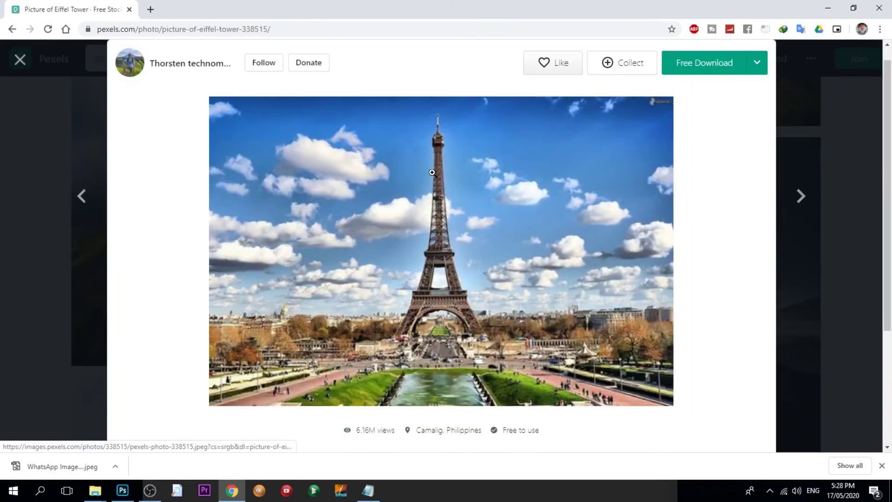
Copy the Eiffel Tower image and switch back to Photoshop
right_click(411, 235)
left_click(453, 365)
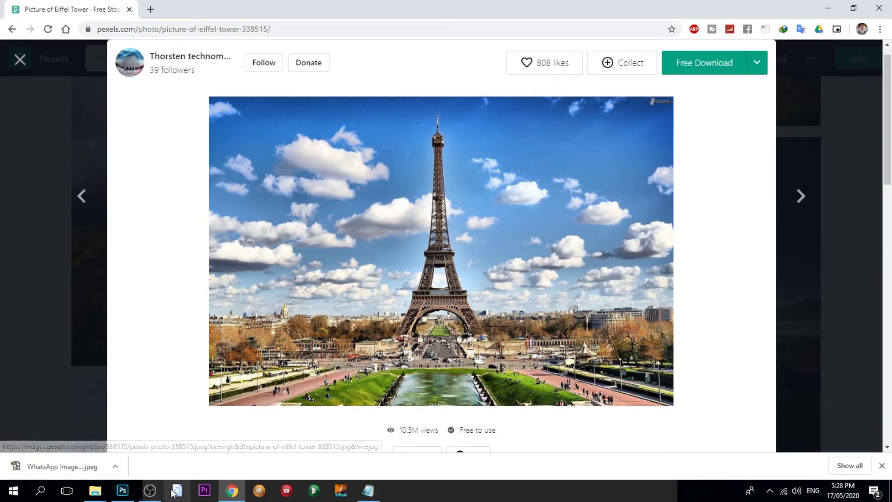
left_click(122, 491)
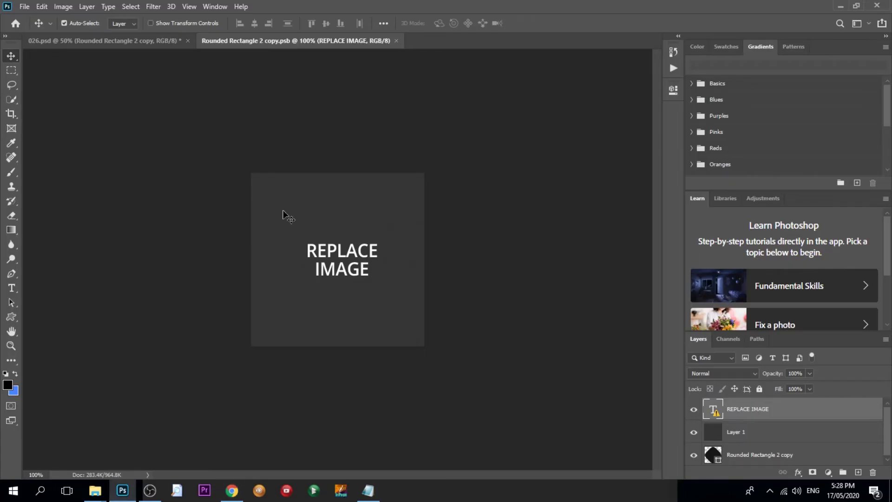
Paste the Eiffel Tower photo as a new layer above Layer 1
left_click(267, 218)
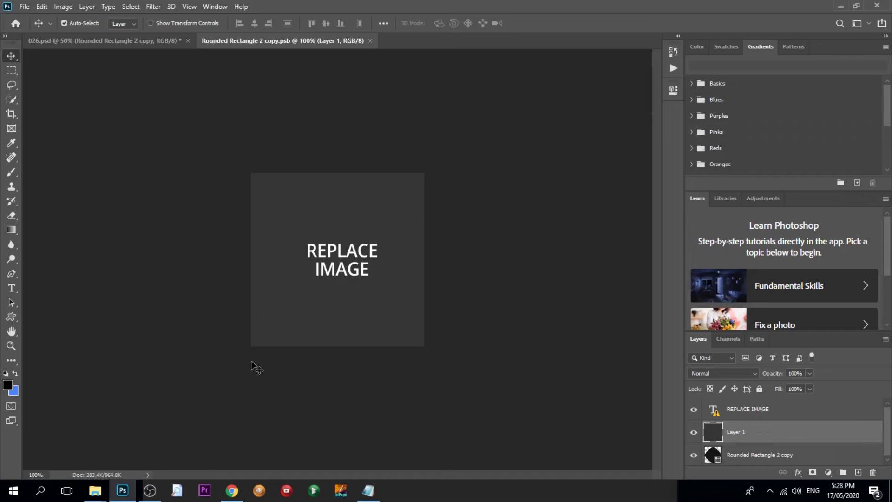
key("ctrl+v")
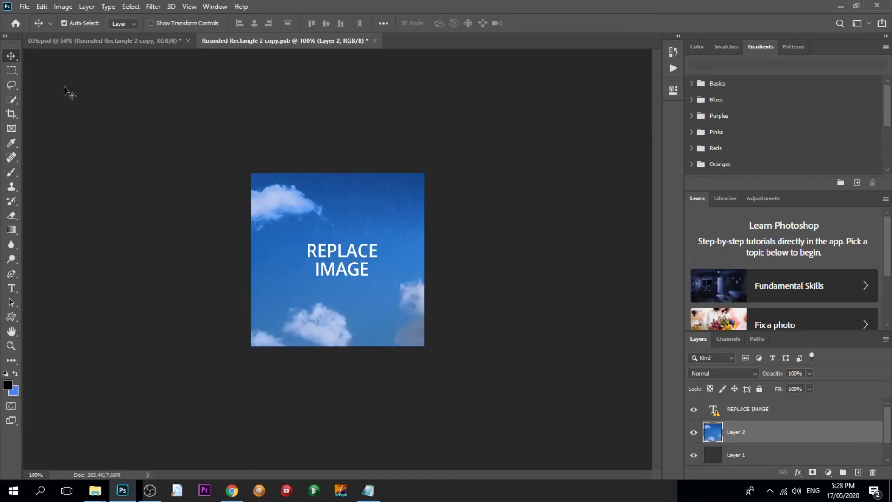
left_click(42, 7)
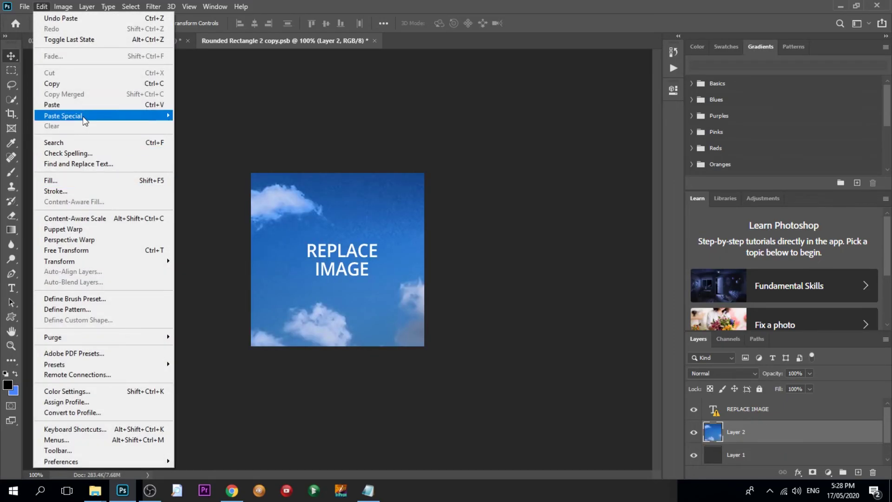
left_click(390, 266)
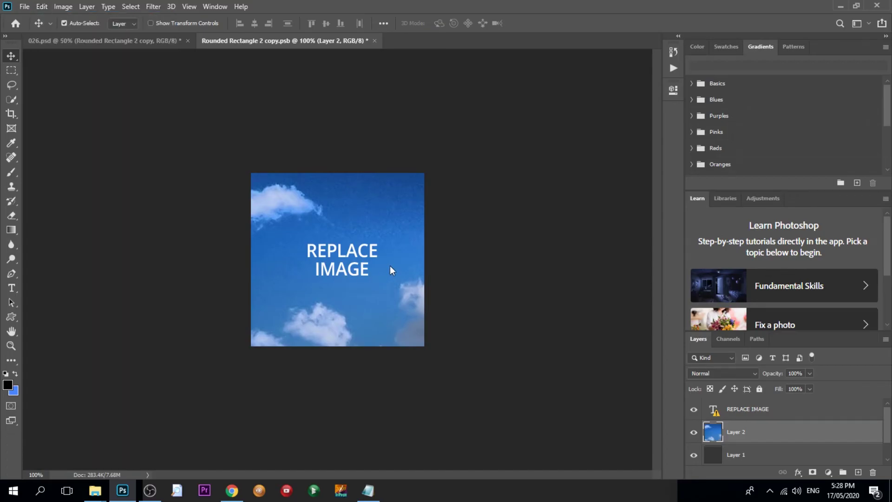
Scale and position the Eiffel Tower photo to fill the square, centring the tower
key("ctrl+t")
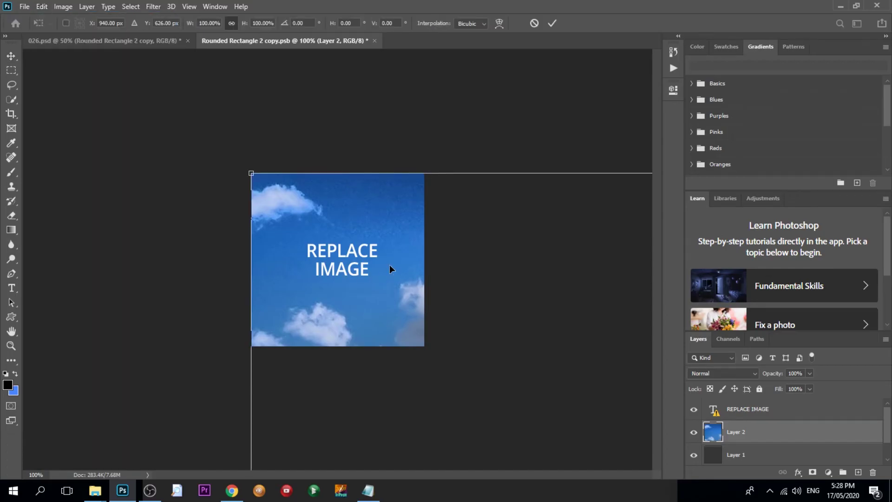
left_click_drag(251, 173, 132, 108)
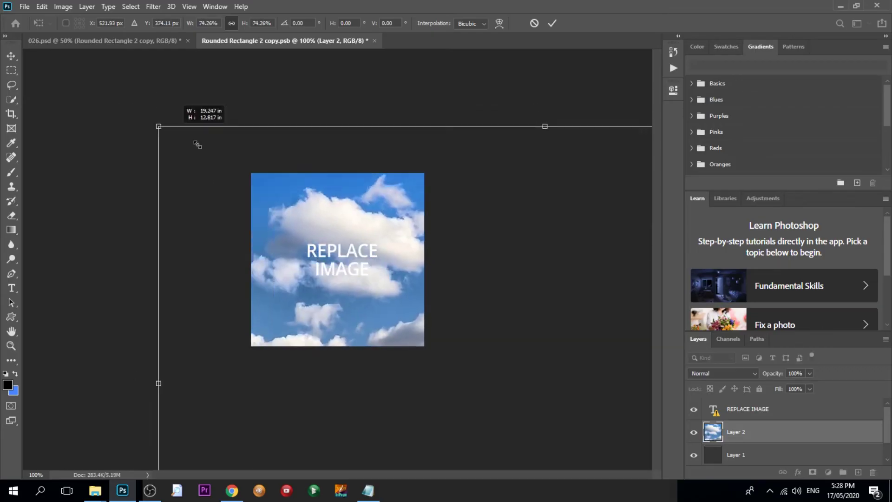
left_click_drag(133, 109, 587, 409)
mouse_move(626, 455)
left_mouse_down()
mouse_move(217, 239)
mouse_move(203, 205)
left_mouse_up()
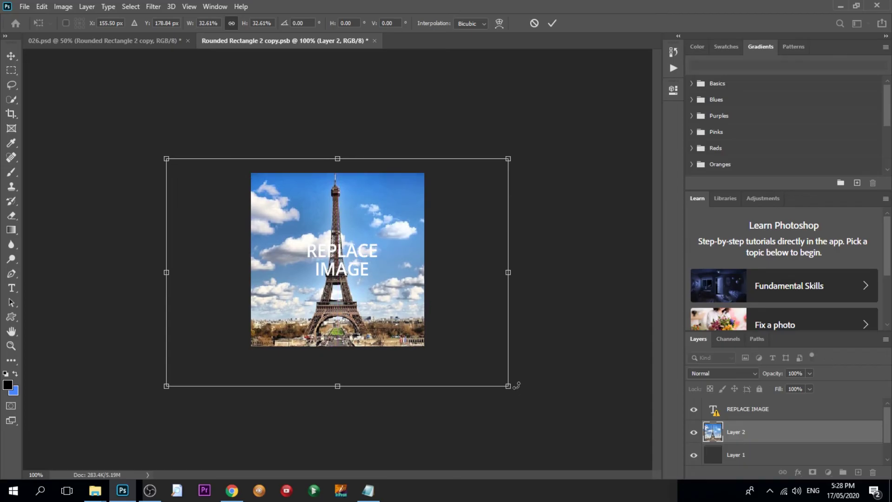
left_click_drag(509, 387, 446, 344)
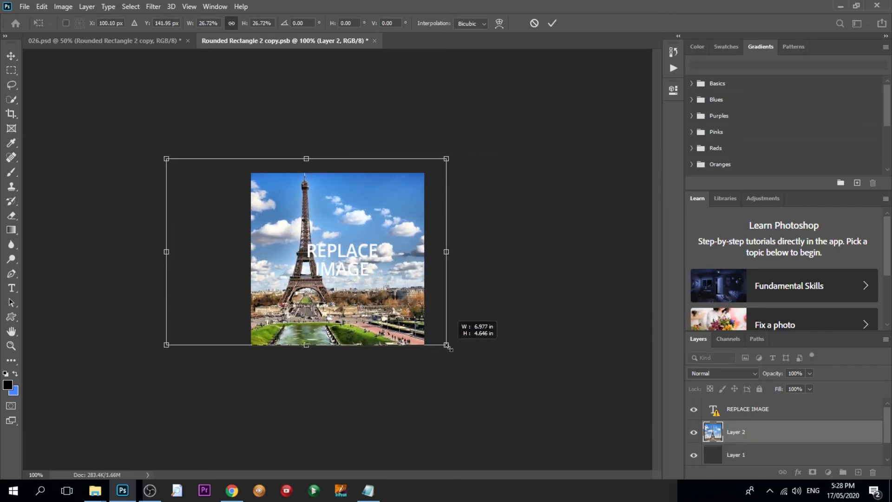
left_click_drag(163, 158, 178, 167)
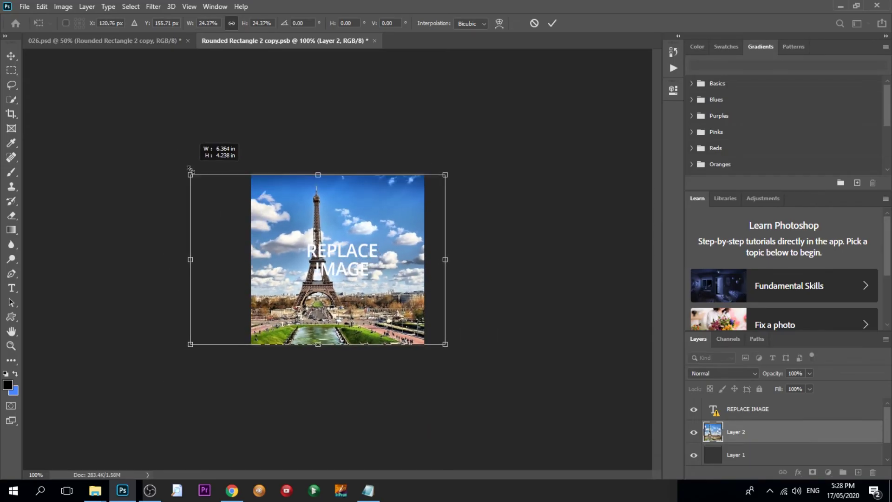
left_click_drag(309, 261, 336, 265)
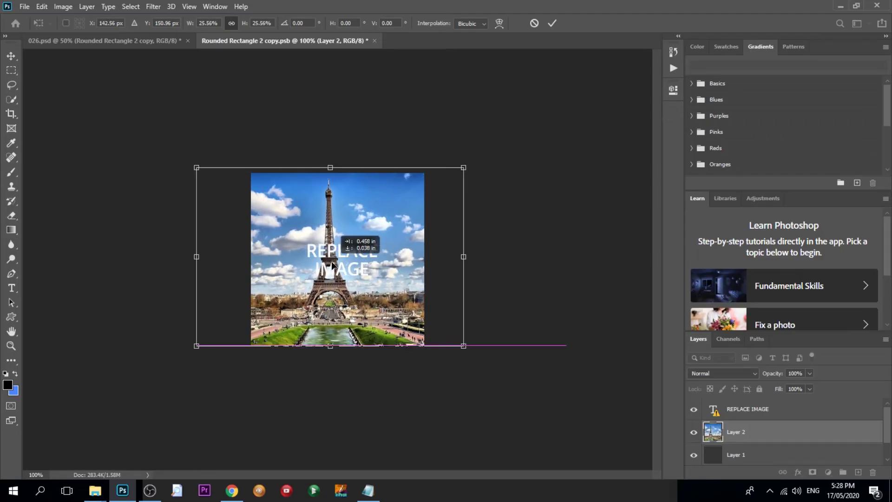
key("Return")
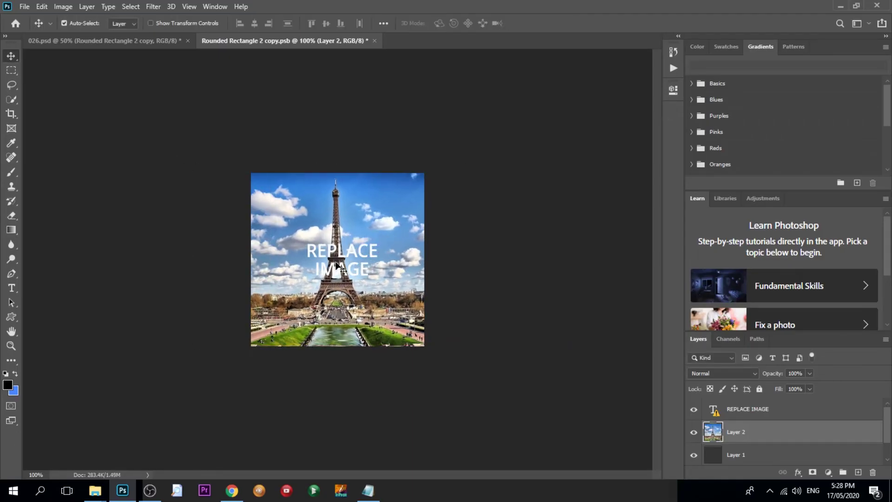
Hide the REPLACE IMAGE text, save the smart object and return to the poster
left_click(693, 410)
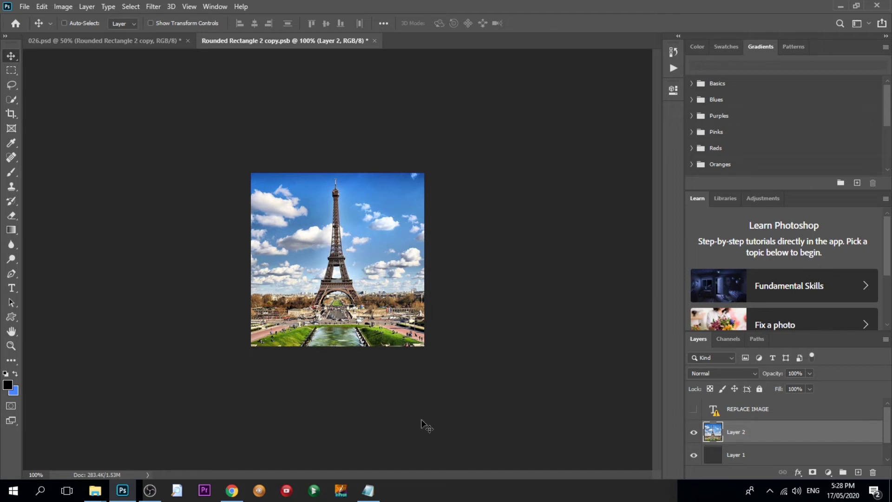
key("ctrl+s")
left_click(371, 41)
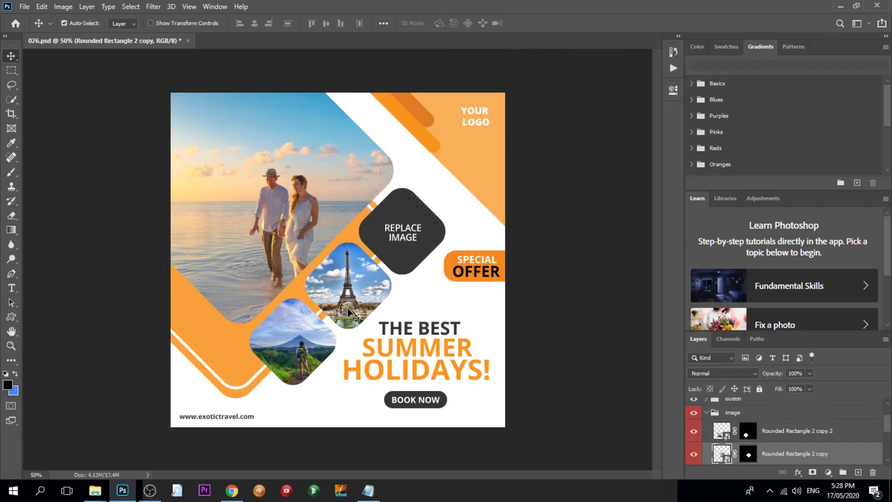
left_click(414, 207)
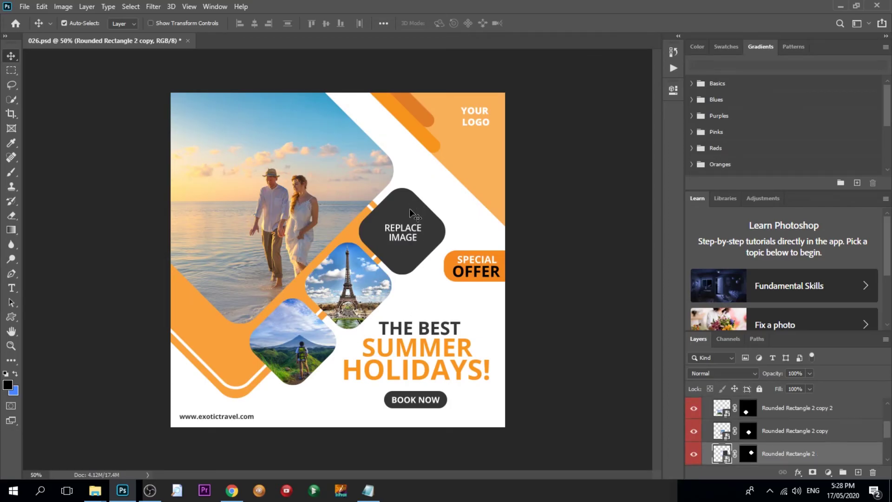
Open the Rounded Rectangle 2 smart object, dismiss the missing-fonts warning, and go to Pexels
double_click(727, 458)
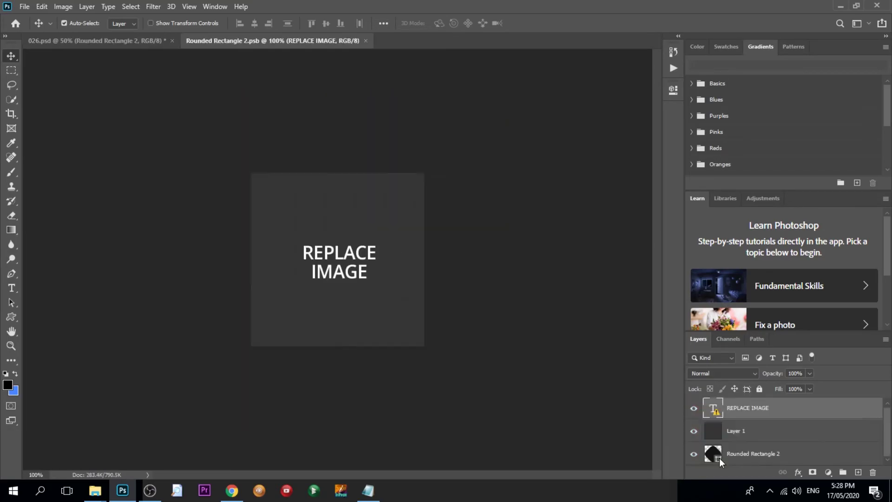
left_click(563, 268)
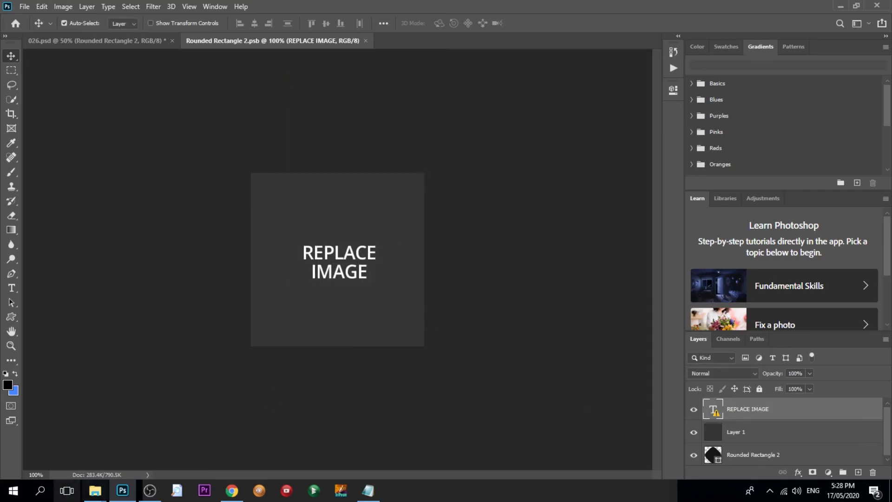
left_click(232, 490)
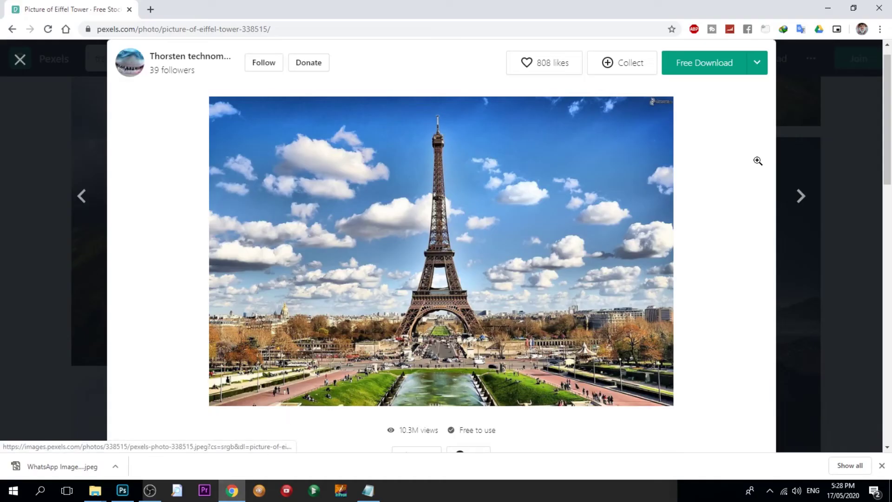
Copy the Couples Sitting Facing Mountain photo and return to Photoshop
left_click(824, 285)
scroll(514, 293, "down", 3)
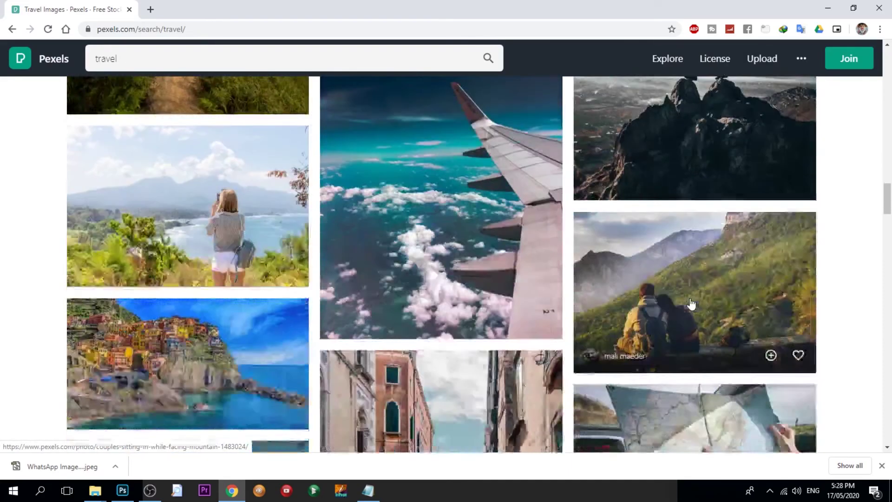
scroll(685, 298, "down", 3)
left_click(674, 218)
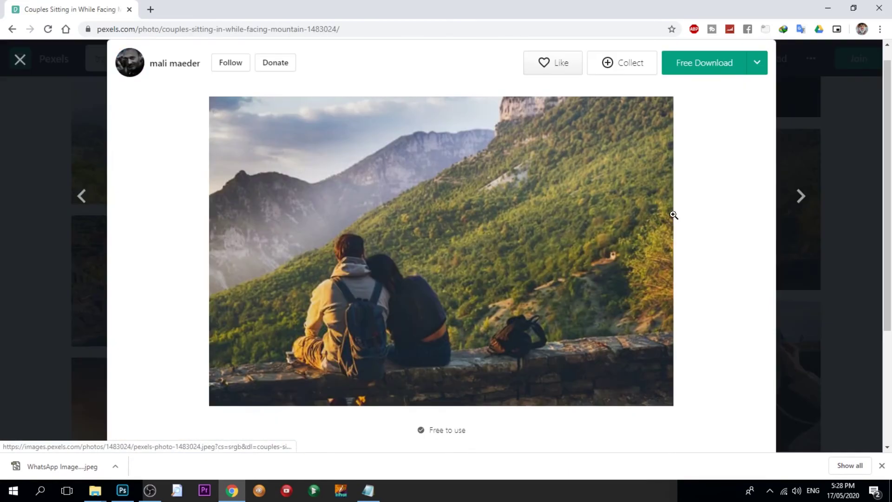
right_click(391, 274)
left_click(439, 176)
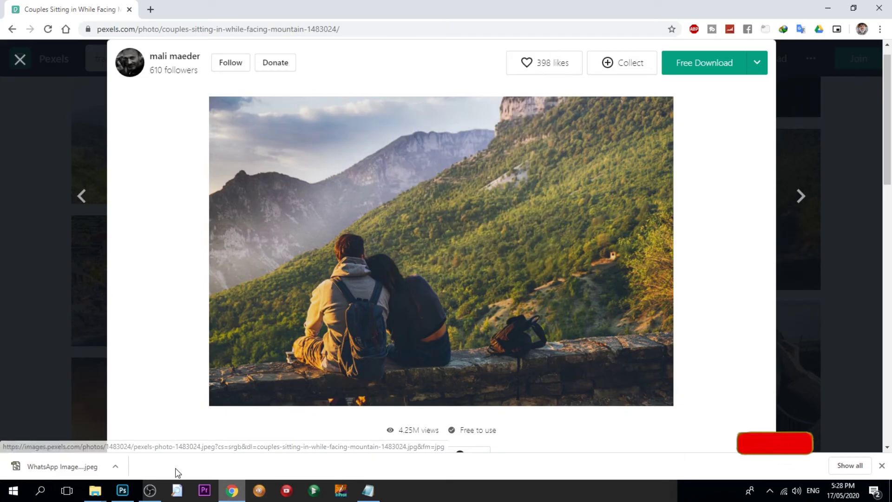
left_click(123, 491)
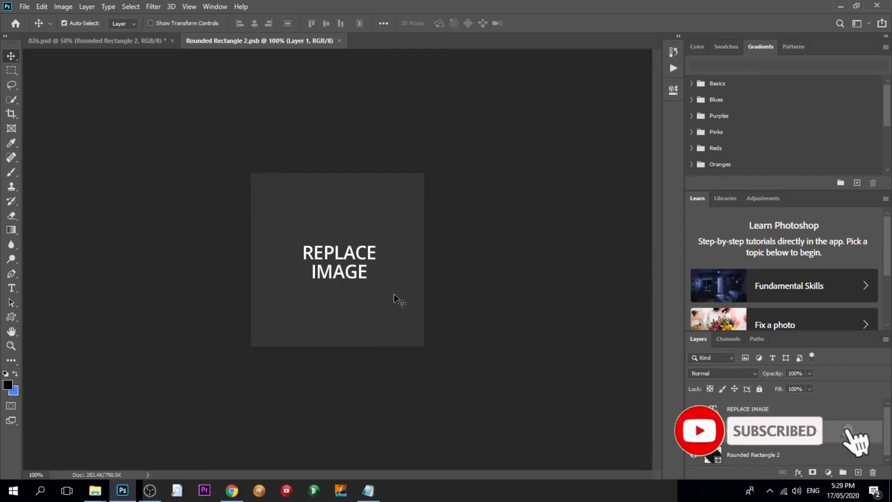
Paste the mountain-couple photo and scale it to fill the placeholder square
left_click(41, 6)
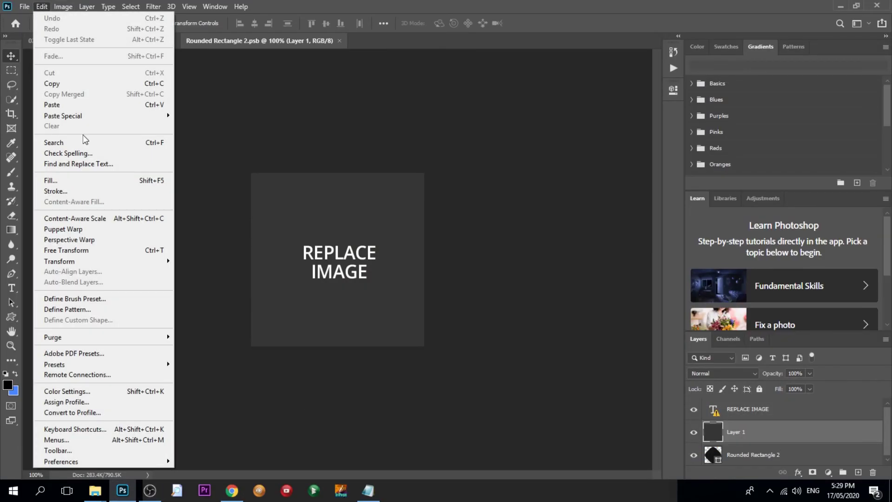
left_click(77, 105)
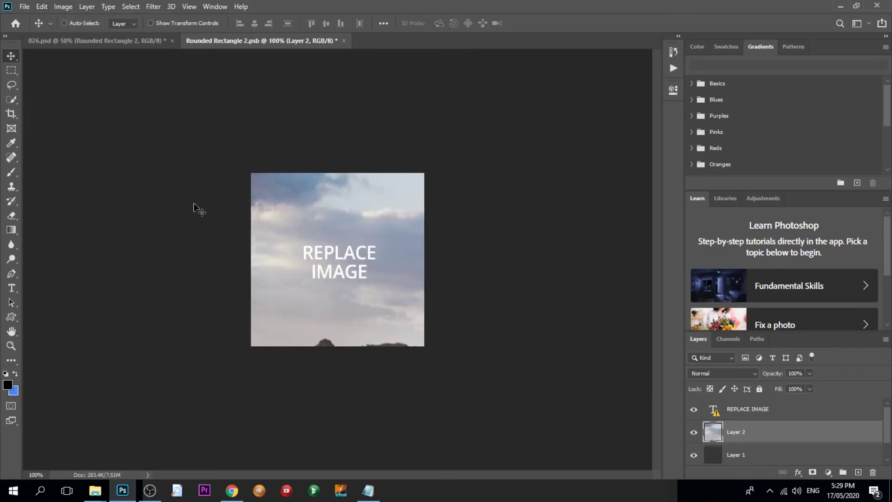
key("ctrl+t")
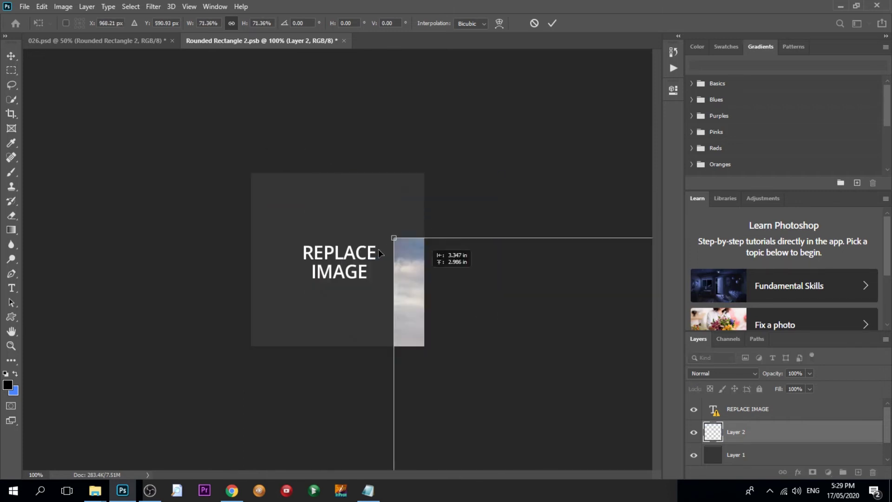
mouse_move(249, 172)
left_mouse_down()
mouse_move(212, 146)
mouse_move(241, 176)
mouse_move(242, 133)
left_mouse_up()
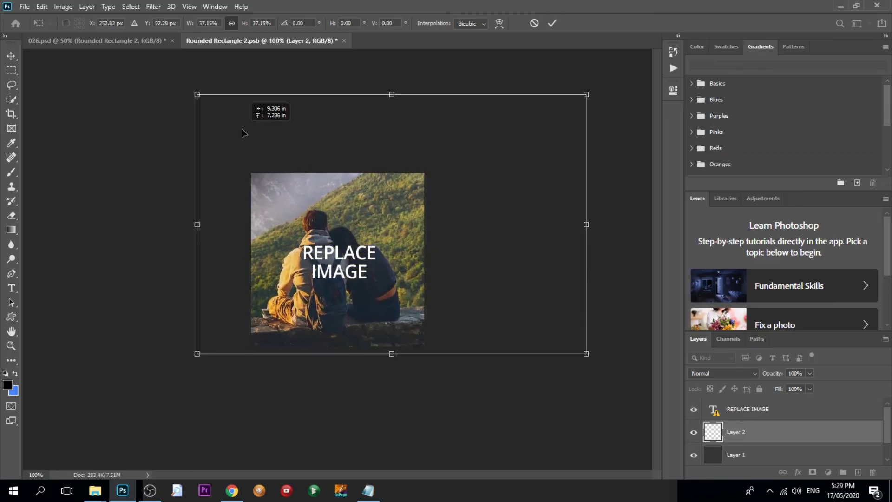
mouse_move(592, 97)
left_mouse_down()
mouse_move(449, 175)
mouse_move(474, 165)
left_mouse_up()
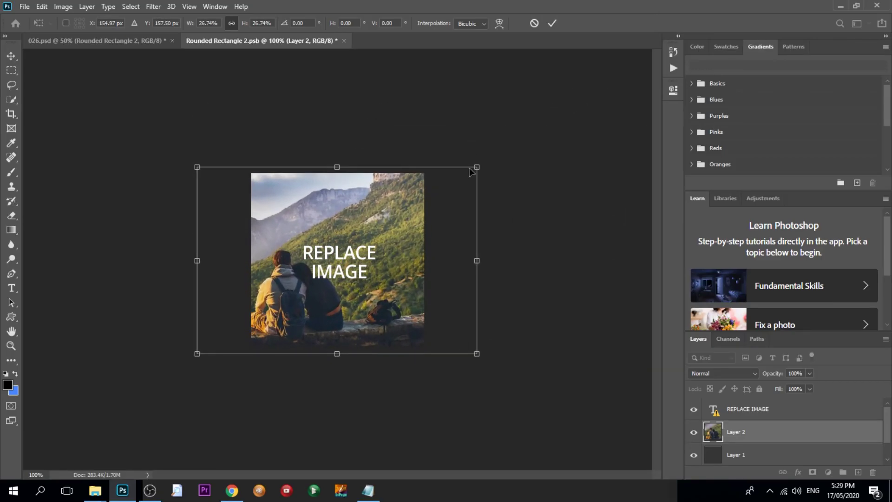
mouse_move(402, 278)
left_mouse_down()
mouse_move(449, 271)
mouse_move(440, 272)
left_mouse_up()
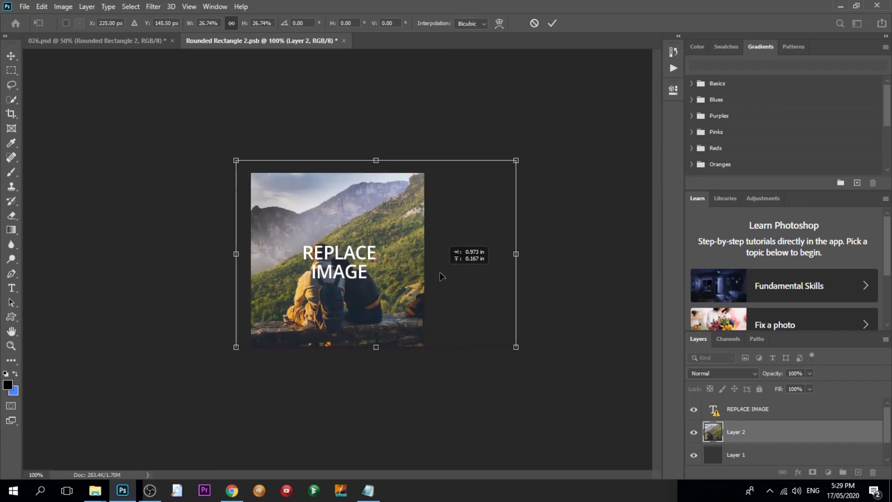
key("Return")
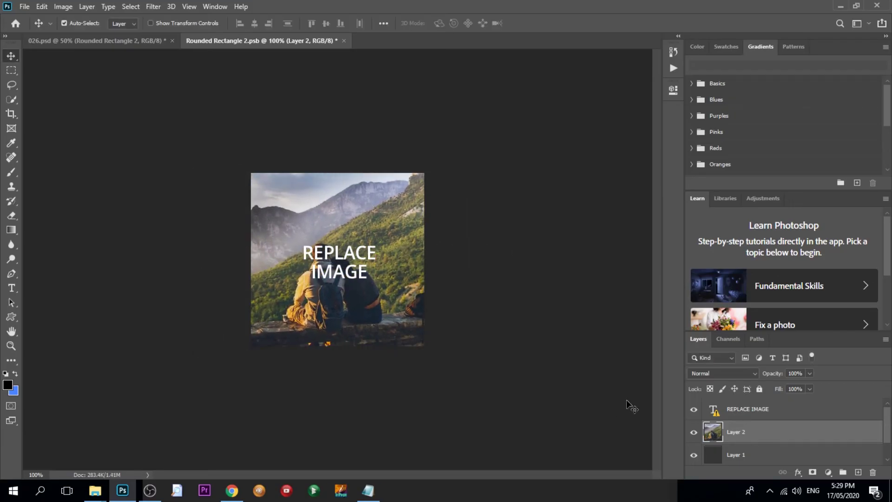
Hide the REPLACE IMAGE text and close the smart object, saving changes
left_click(694, 410)
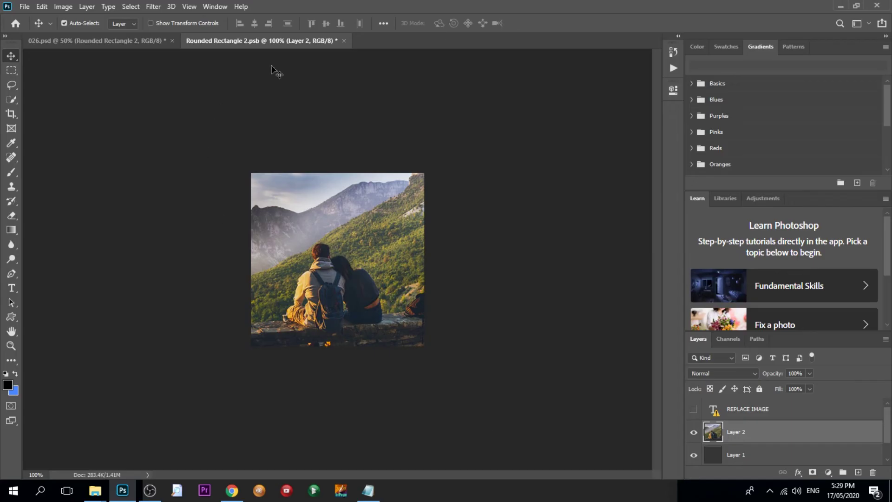
left_click(344, 41)
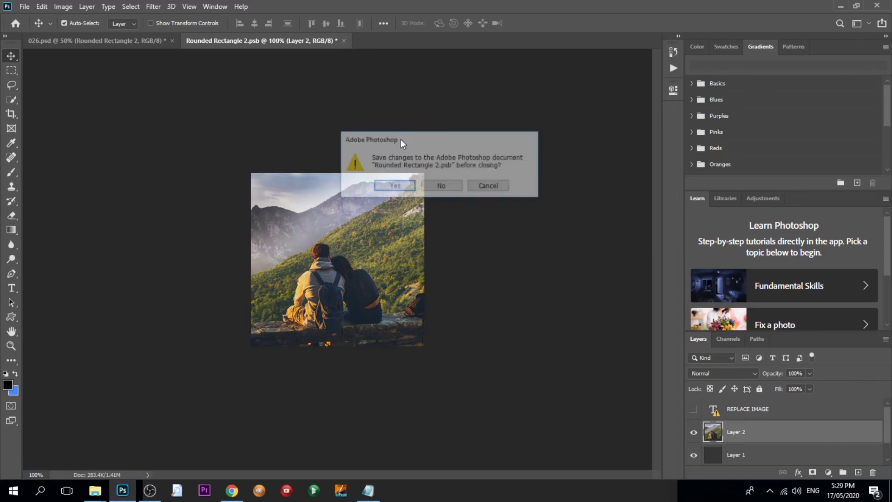
left_click(388, 183)
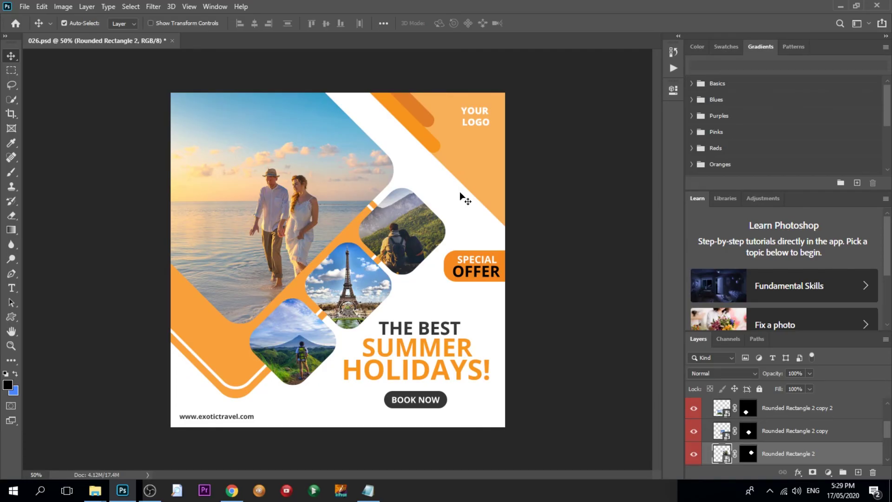
Select the Rounded Rectangle 2 copy 2 layer and open its layer effects list
left_click(276, 331)
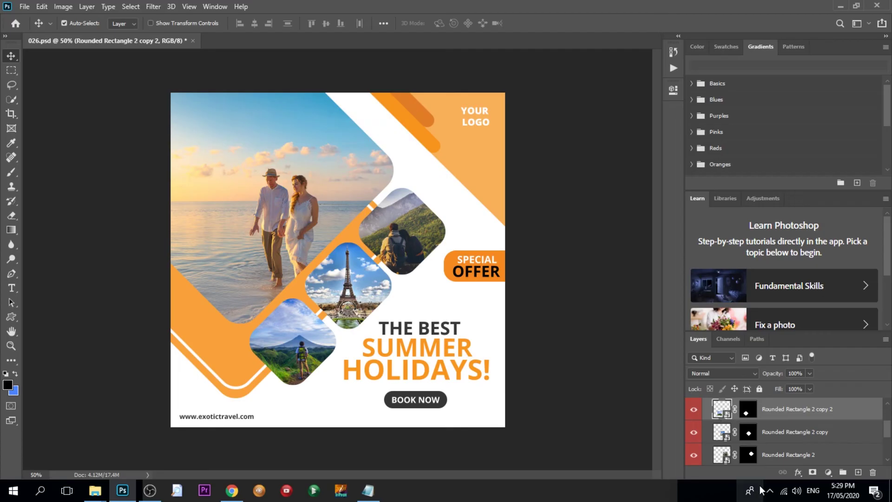
left_click(798, 472)
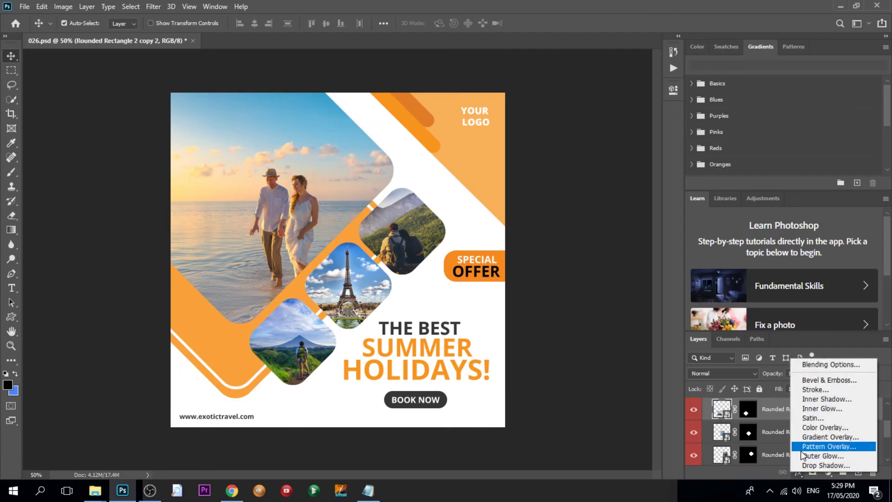
Add a 5 px stroke in the design's sampled orange to Rounded Rectangle 2 copy 2
left_click(827, 391)
mouse_move(465, 65)
left_mouse_down()
mouse_move(602, 107)
mouse_move(676, 82)
left_mouse_up()
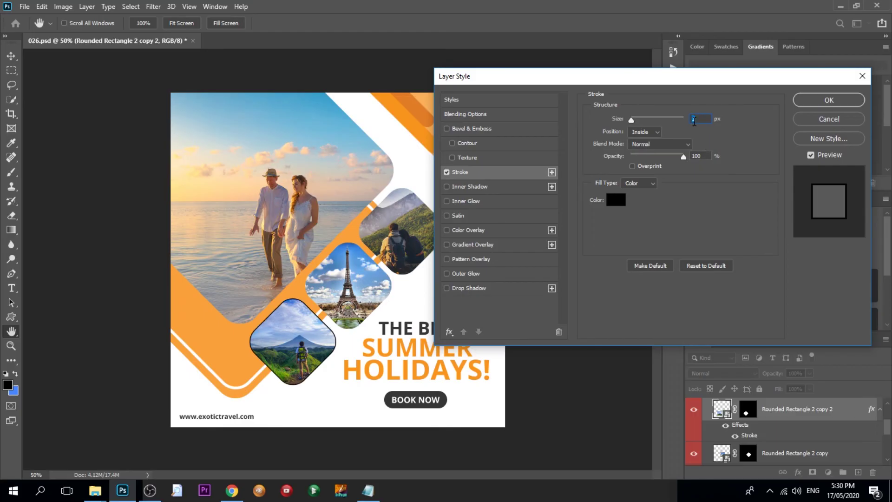
type("3")
left_click(617, 200)
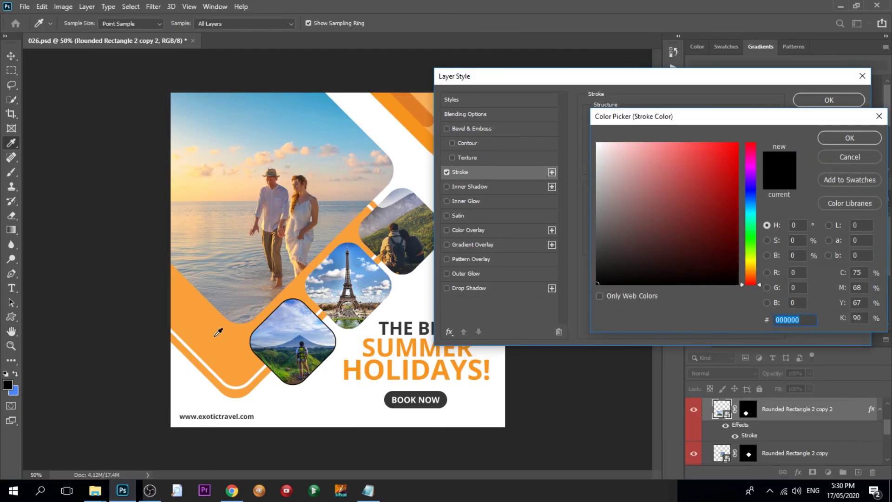
left_click(216, 335)
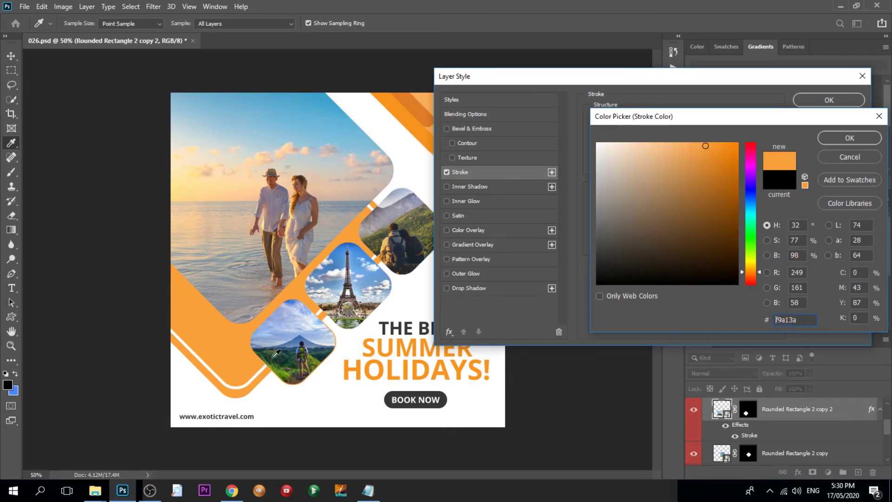
left_click(850, 138)
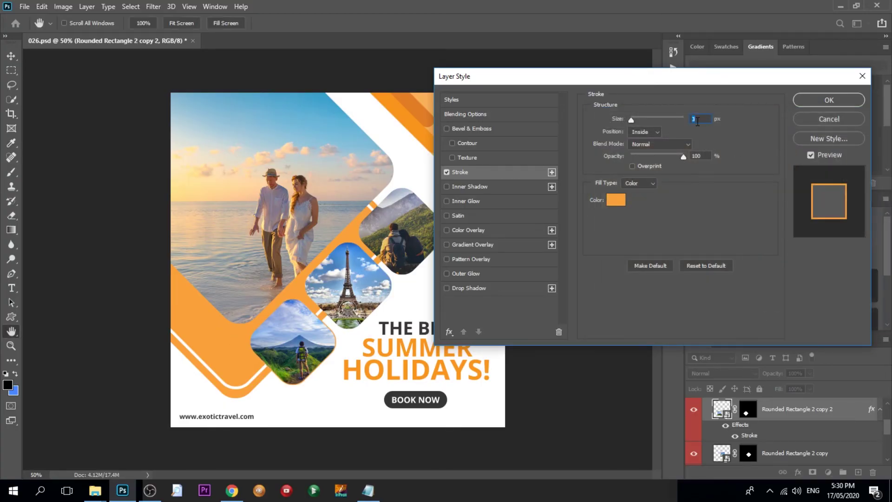
type("6")
type("5")
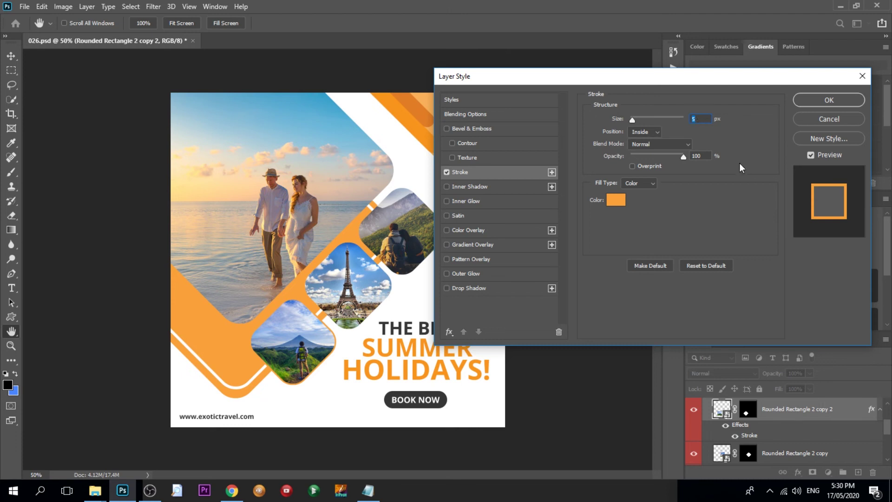
key("Return")
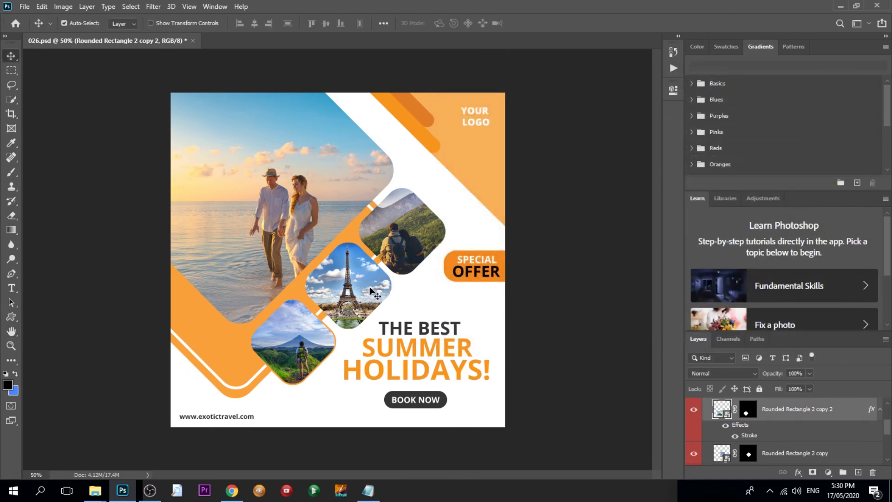
Apply the same orange stroke to Rounded Rectangle 2 copy and Rounded Rectangle 2
left_click(370, 289)
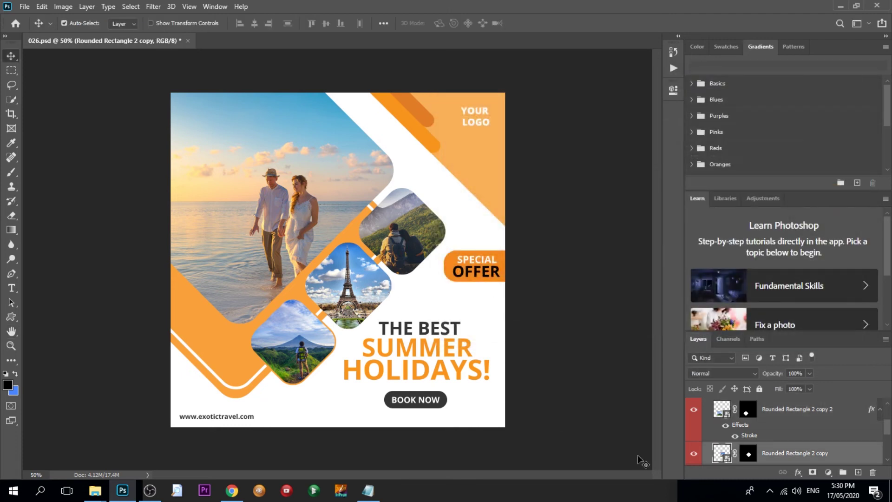
left_click(798, 473)
left_click(834, 389)
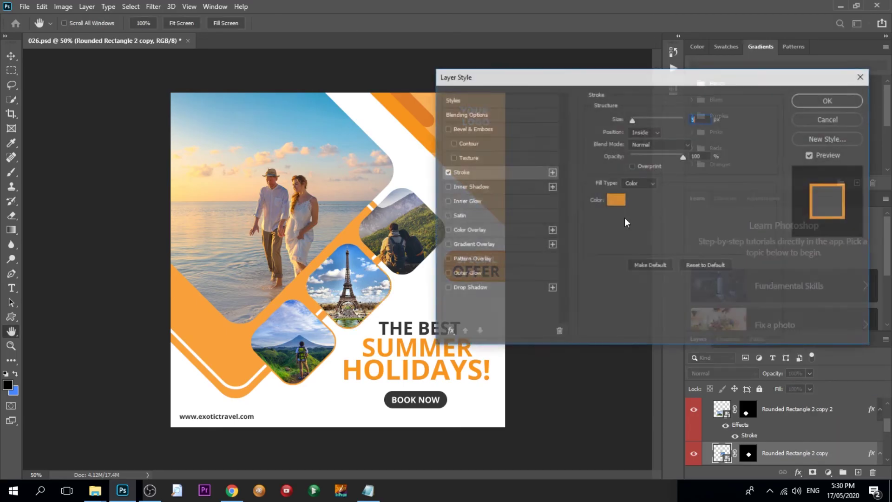
left_click(813, 102)
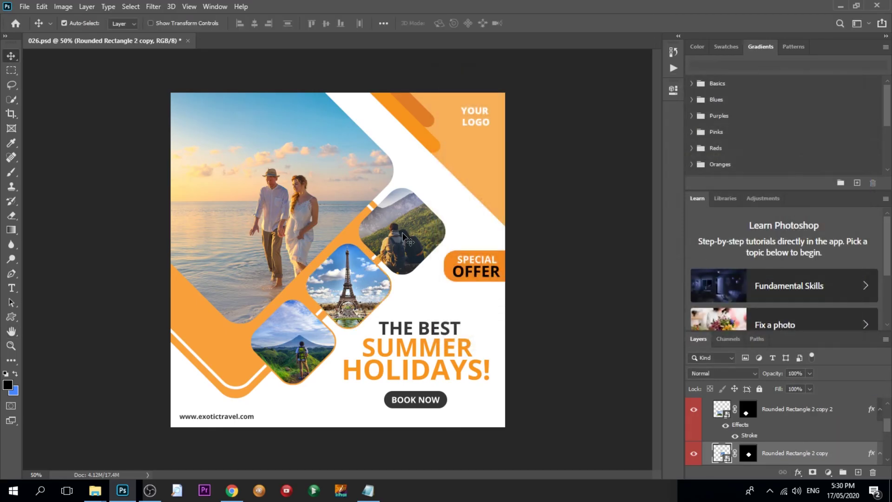
left_click(409, 207)
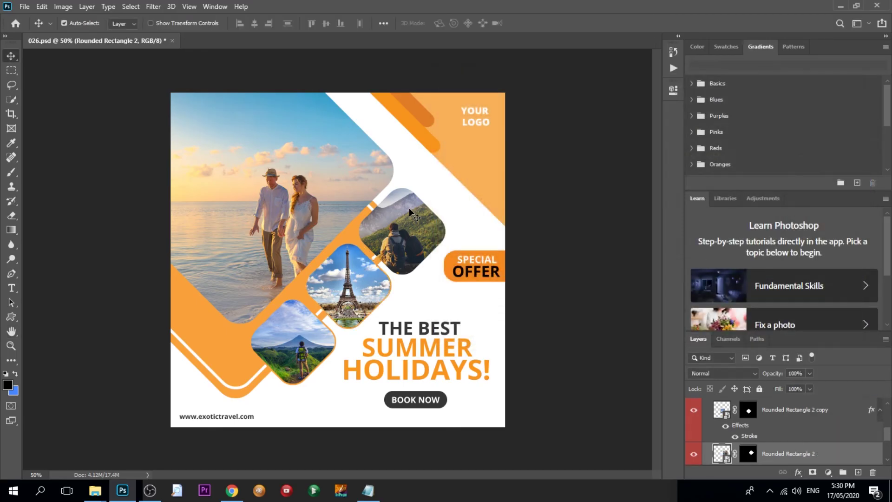
left_click(799, 472)
left_click(818, 390)
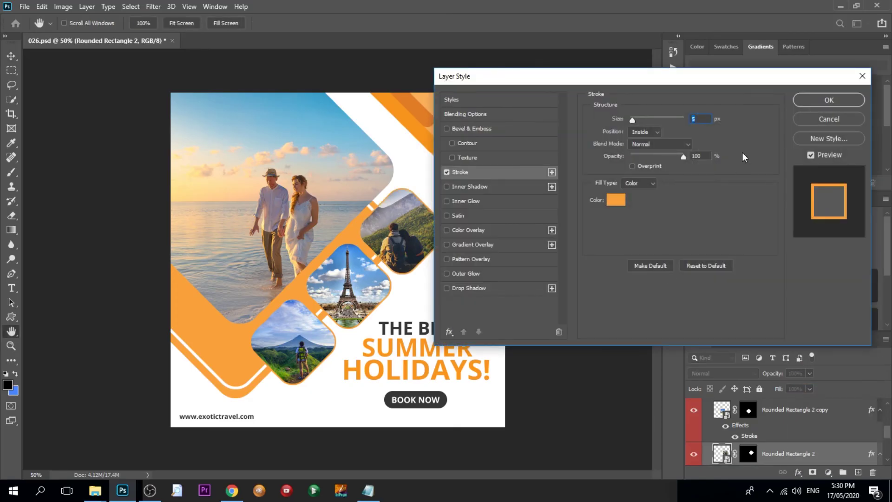
left_click(825, 101)
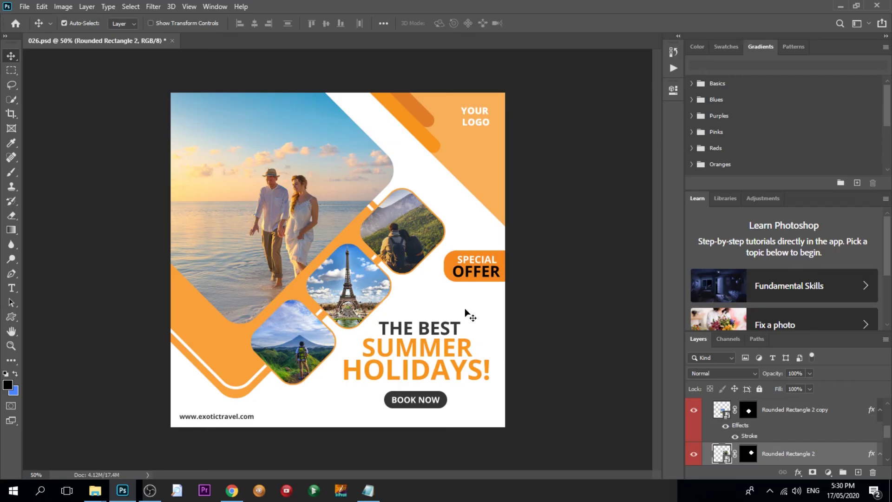
Minimize Photoshop and browse the Facebook And Instagram Banners bundle folder thumbnails
left_click(840, 6)
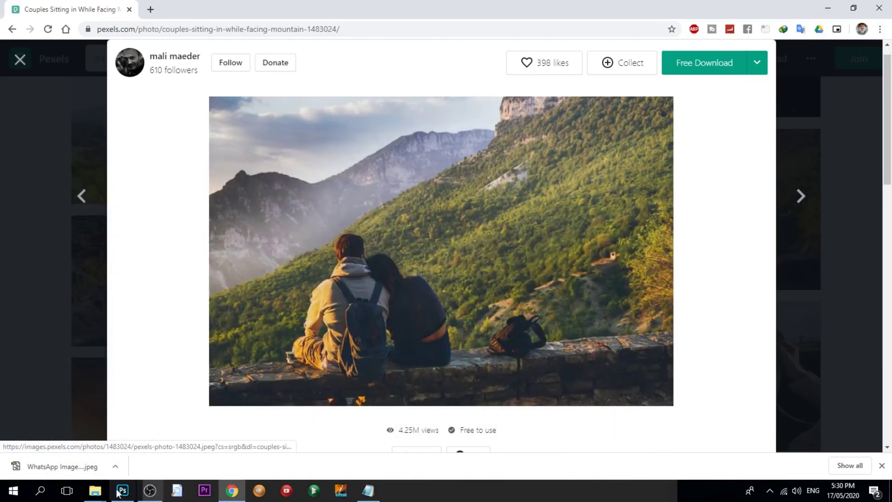
left_click(181, 437)
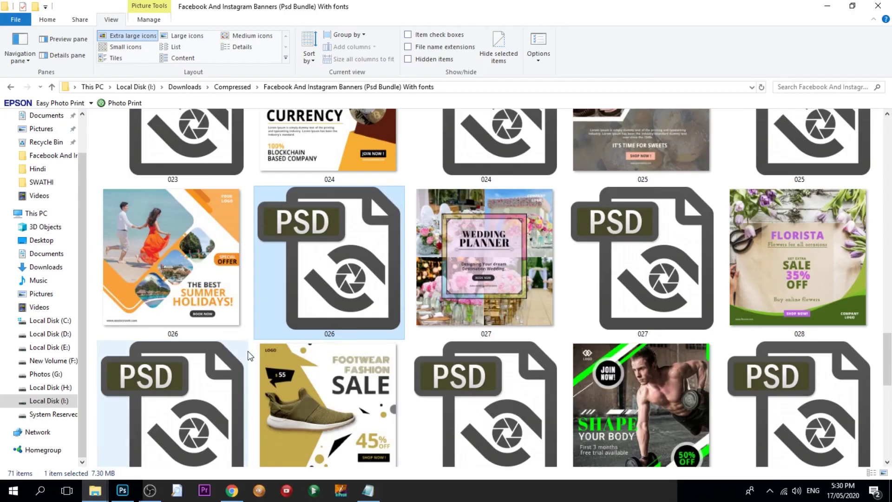
scroll(256, 315, "up", 2)
scroll(256, 315, "up", 5)
scroll(255, 316, "up", 5)
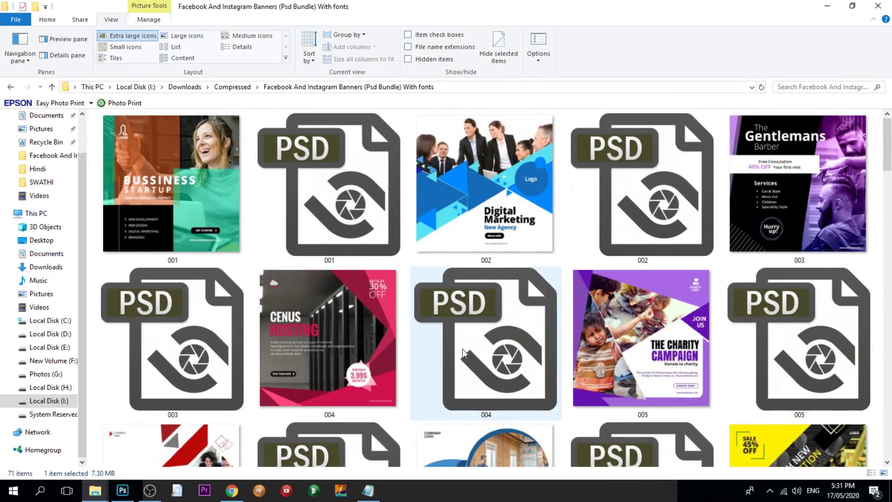
scroll(463, 354, "down", 5)
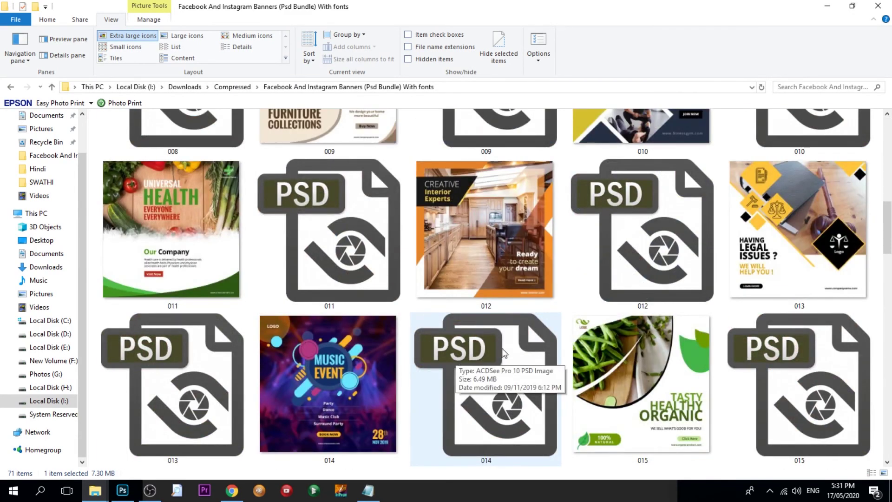
scroll(502, 351, "down", 2)
scroll(502, 351, "down", 5)
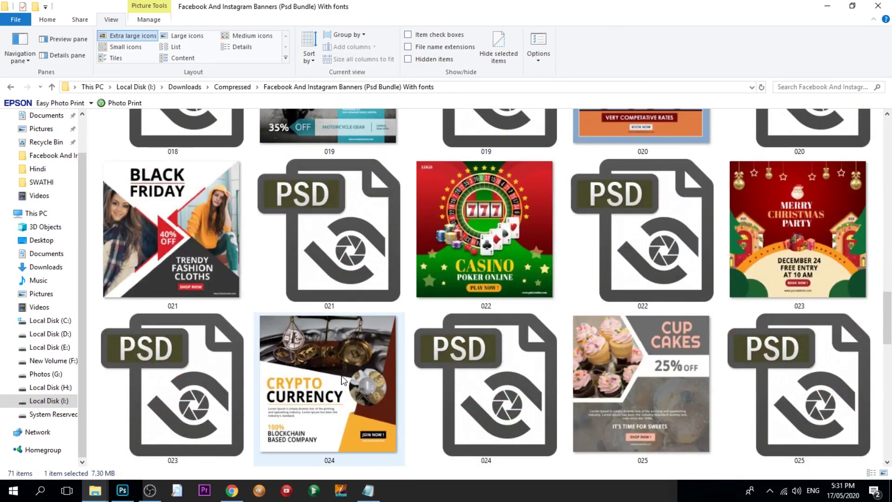
Preview the Black Friday template 021 enlarged, then close it
left_click(161, 269)
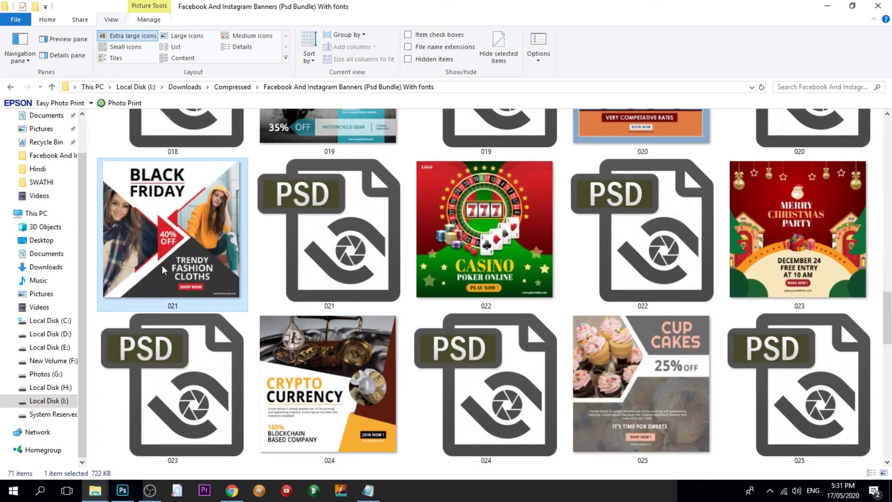
double_click(162, 269)
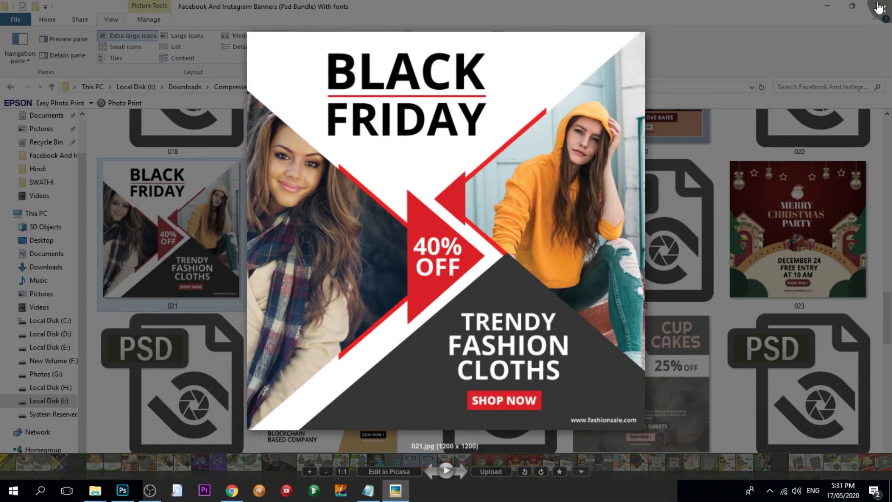
left_click(879, 7)
Preview the footwear sale template 029 enlarged, then close it
scroll(481, 308, "down", 5)
scroll(482, 313, "down", 5)
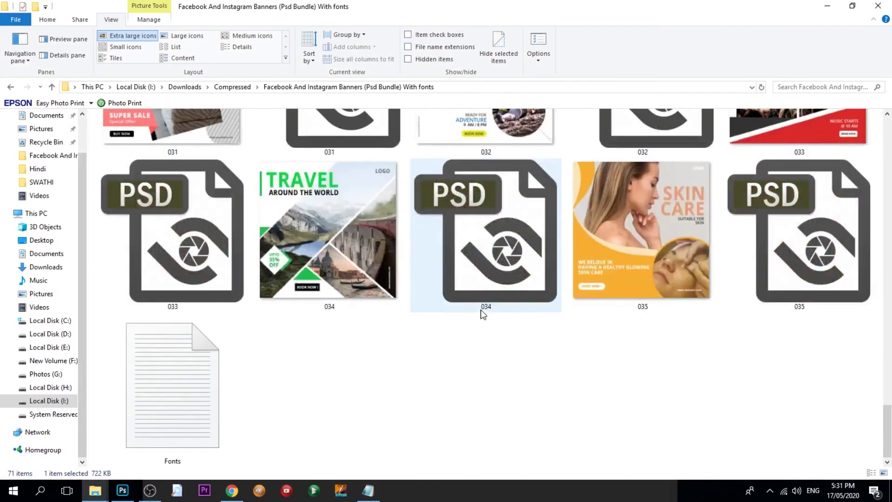
scroll(481, 311, "up", 6)
scroll(481, 310, "up", 6)
scroll(481, 311, "down", 6)
scroll(481, 311, "down", 4)
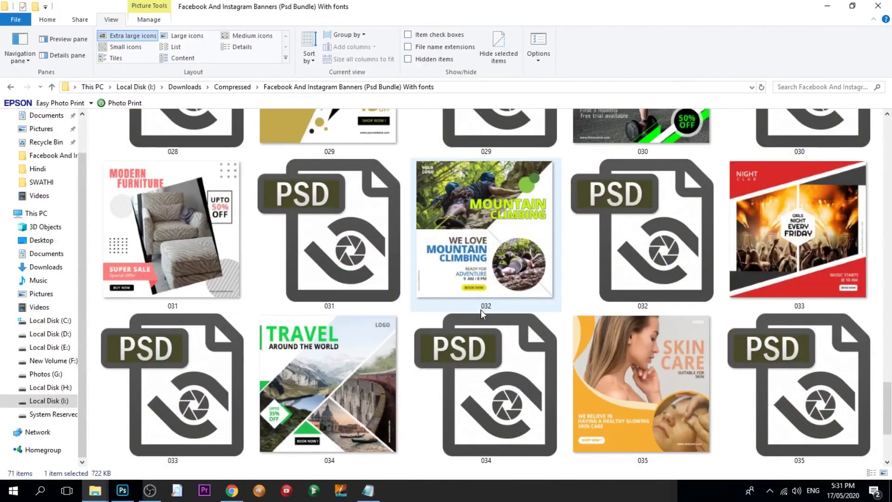
scroll(481, 311, "down", 3)
scroll(481, 312, "up", 5)
double_click(311, 169)
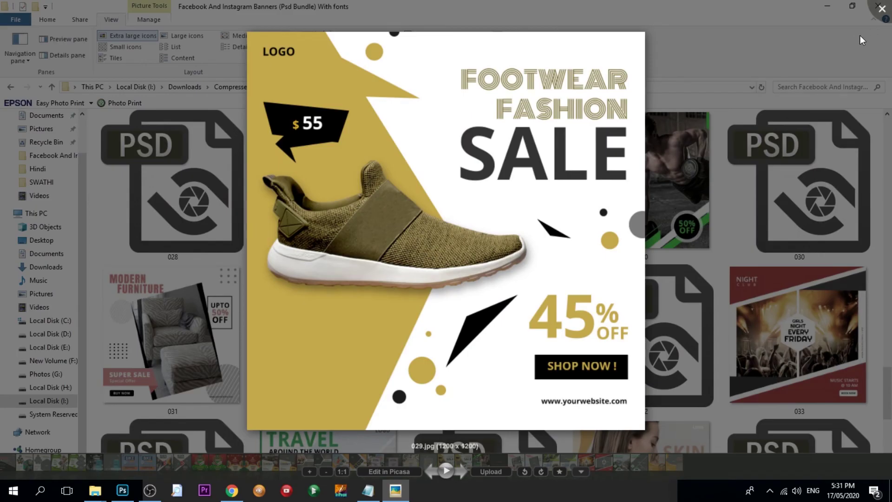
left_click(882, 10)
Scroll the folder back up to templates 001 through 005
scroll(514, 290, "down", 5)
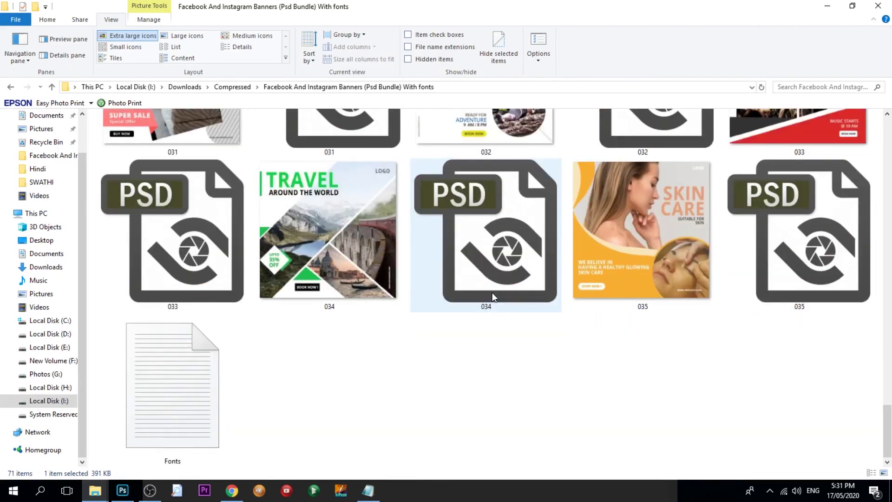
scroll(329, 270, "up", 5)
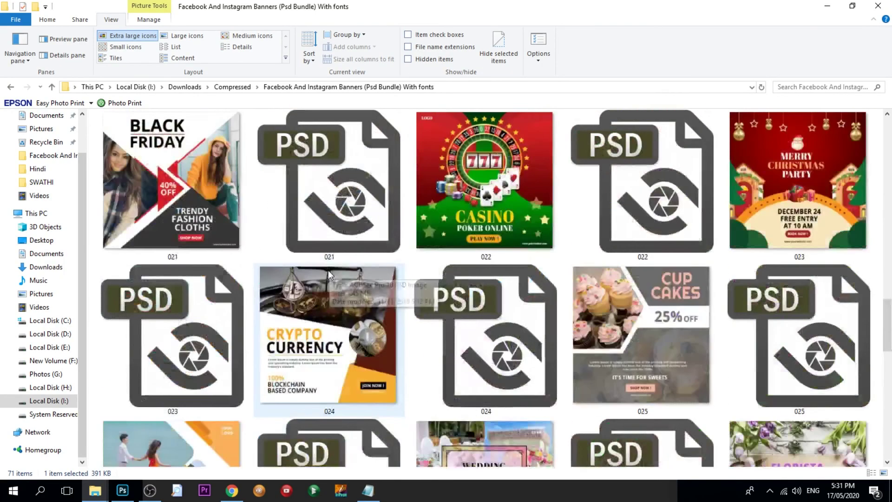
scroll(328, 269, "up", 5)
scroll(328, 270, "up", 5)
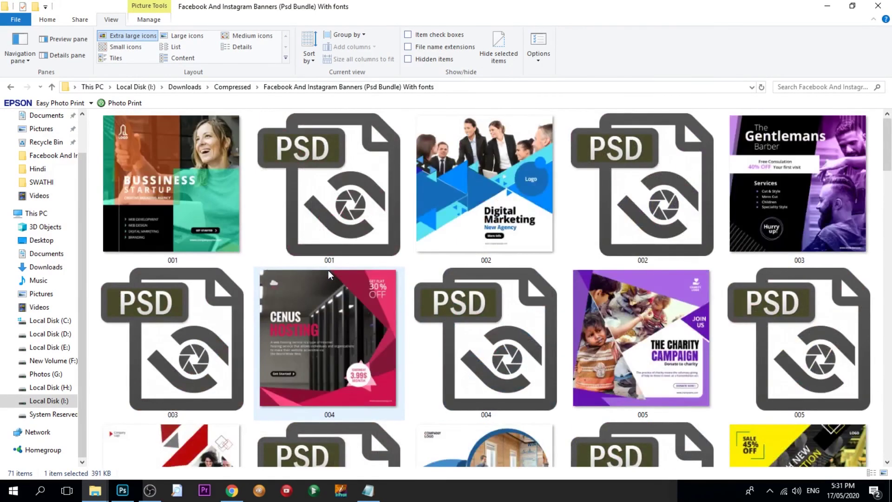